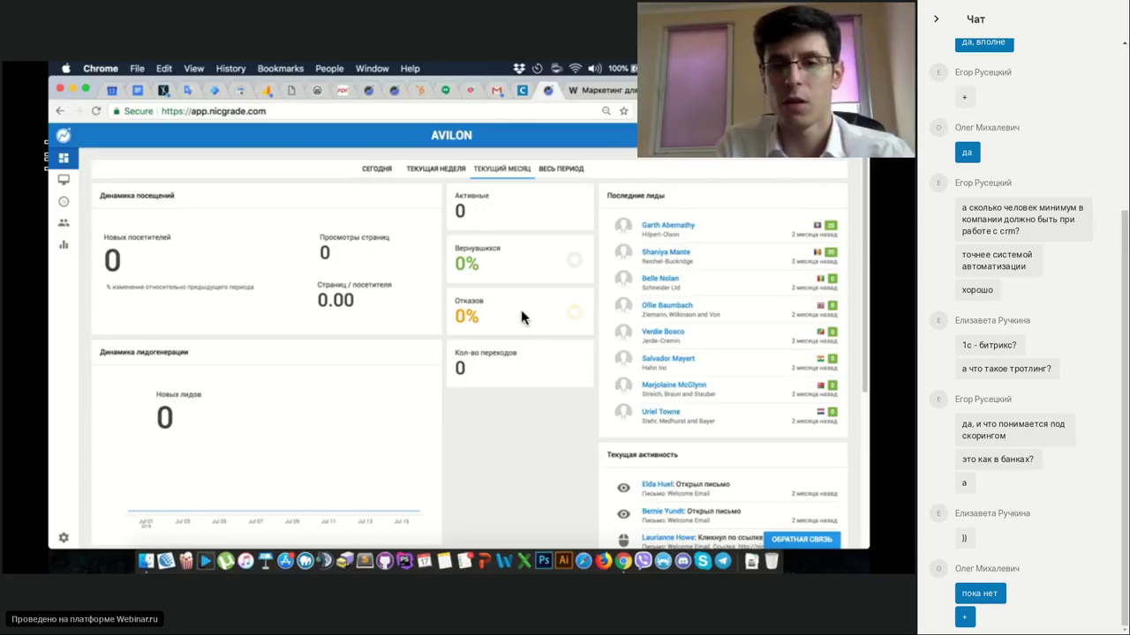
scroll(365, 308, down, 3)
scroll(366, 308, up, 3)
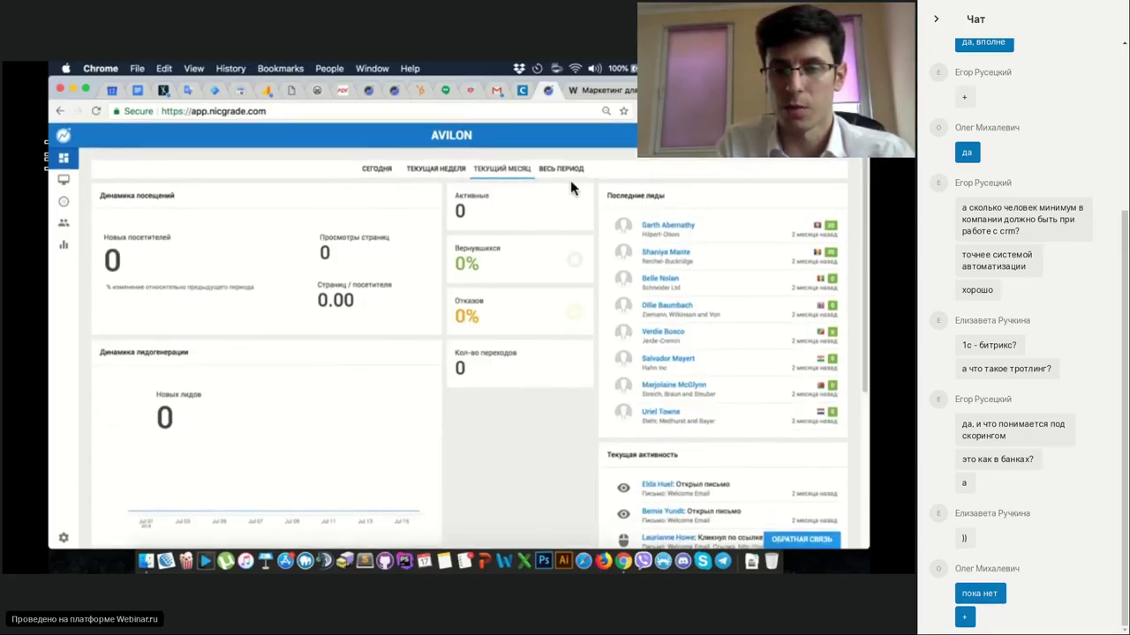
scroll(546, 290, down, 3)
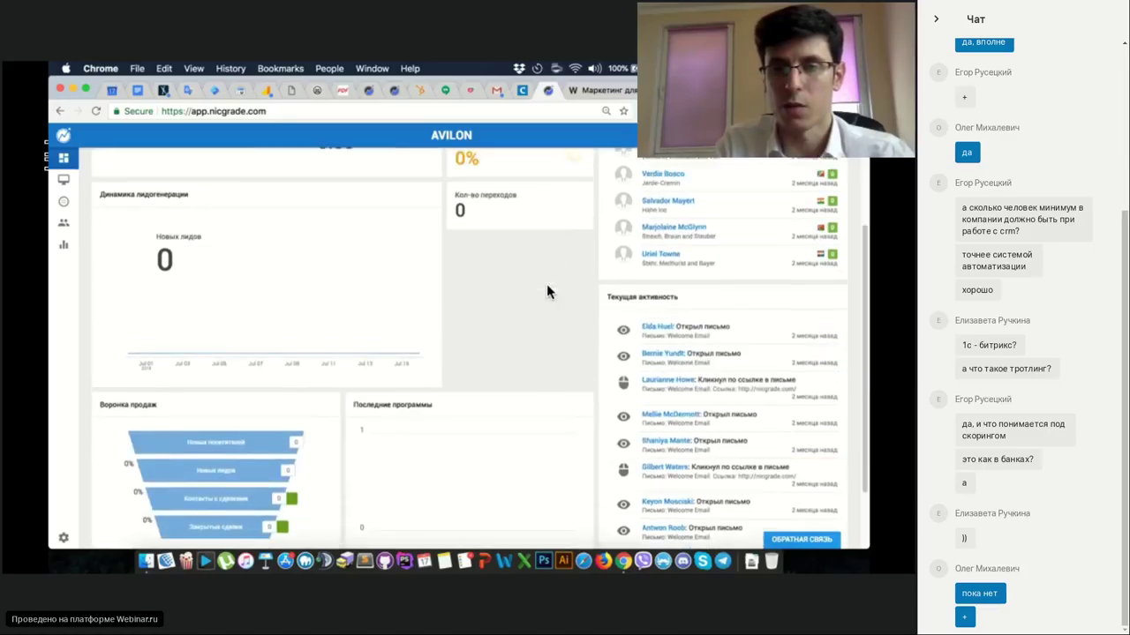
scroll(546, 289, up, 3)
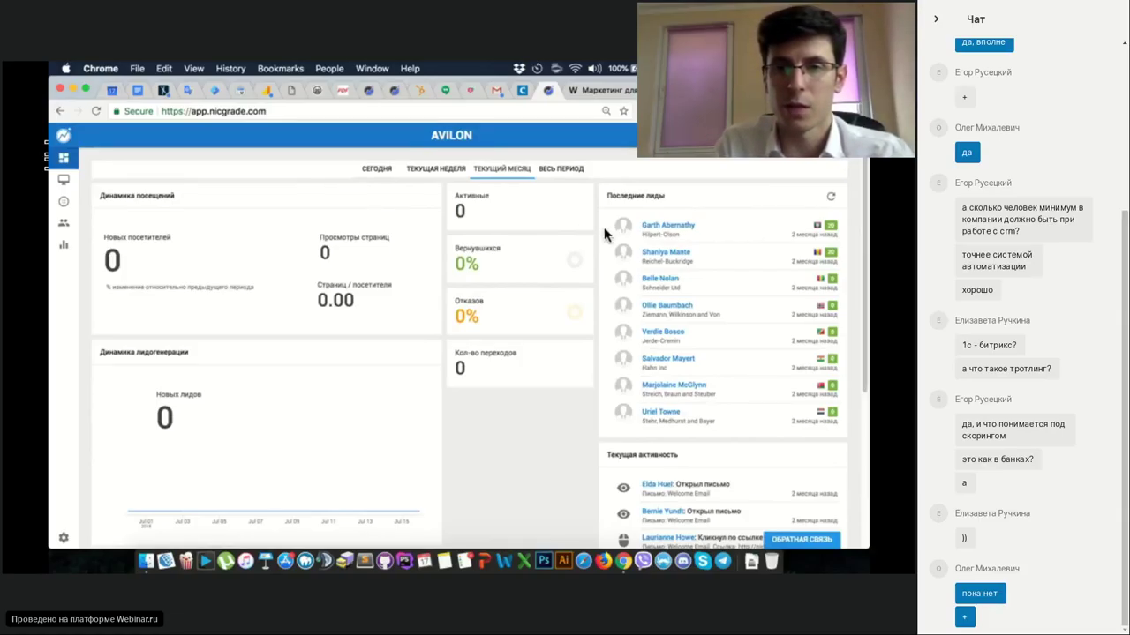
scroll(604, 227, down, 5)
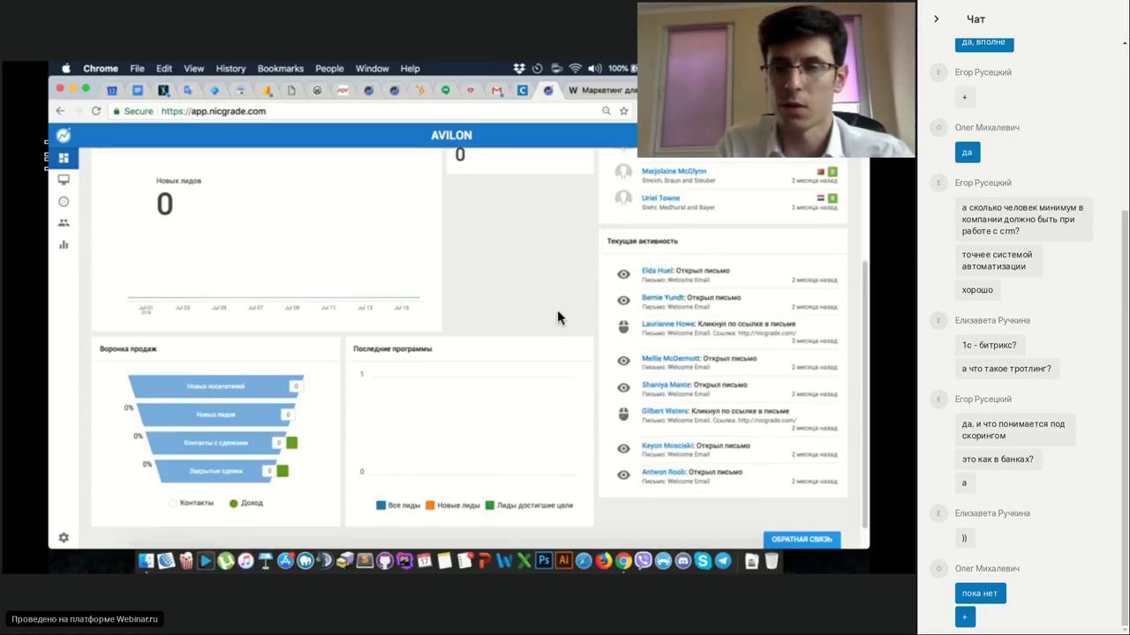
scroll(557, 311, down, 1)
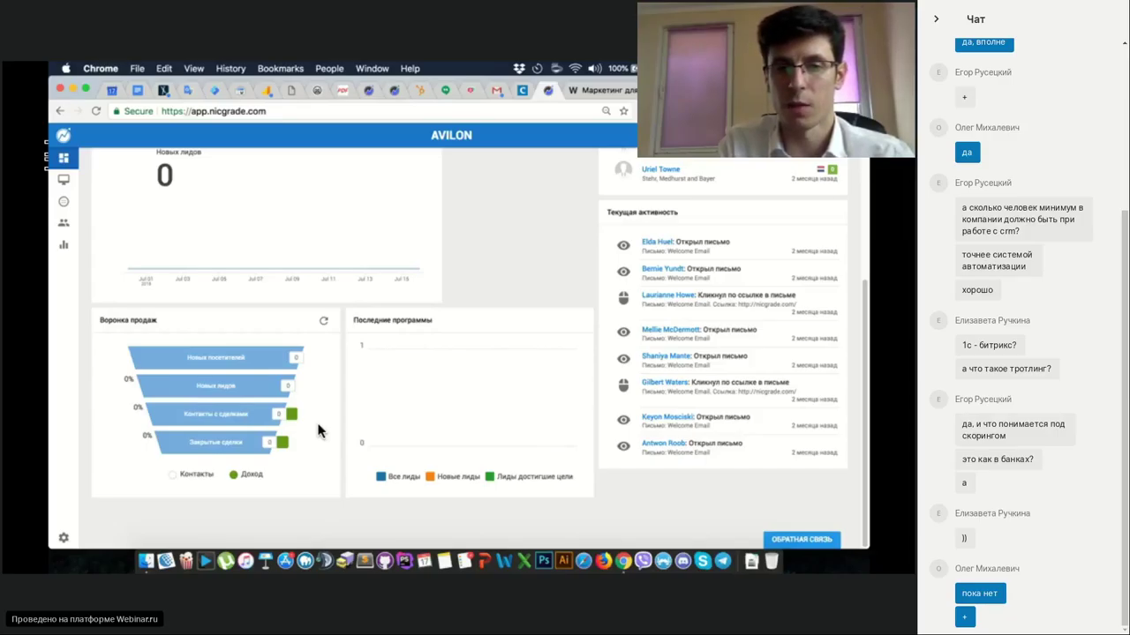
scroll(317, 428, up, 2)
scroll(320, 425, up, 4)
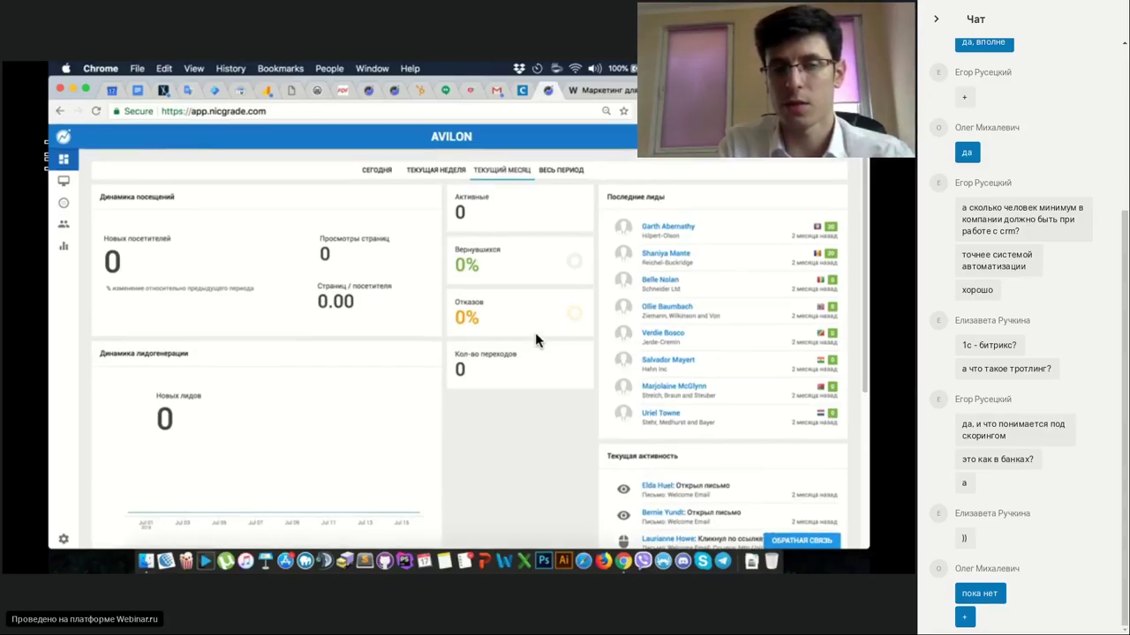
Open the top lead in Последние лиды and view its full profile and overview.
click(676, 231)
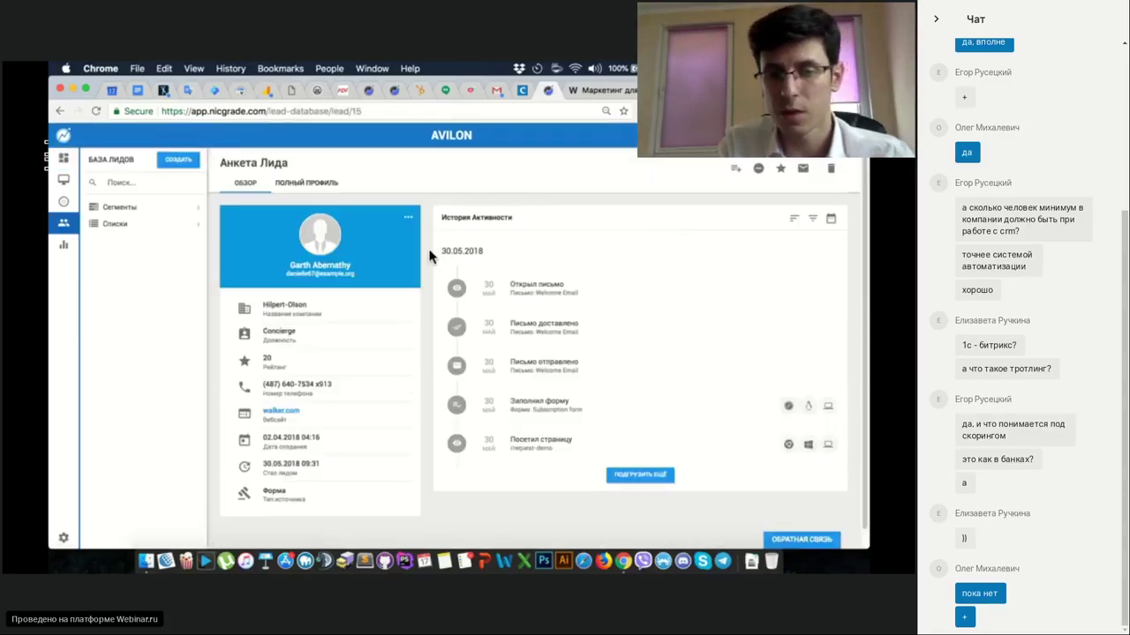
click(308, 184)
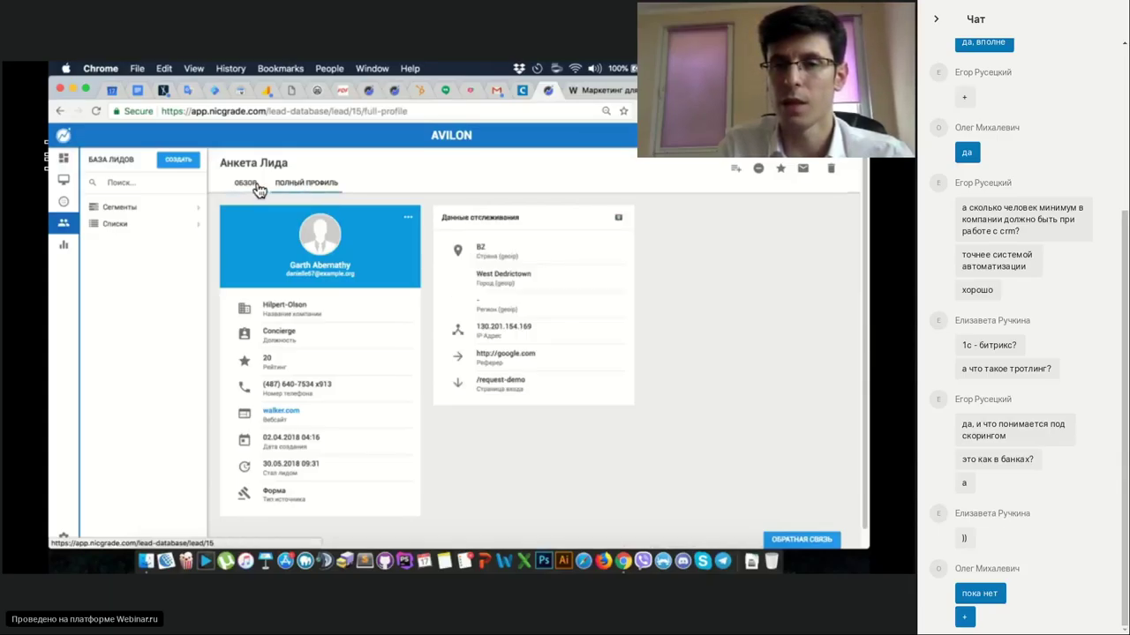
click(255, 186)
click(291, 185)
click(246, 186)
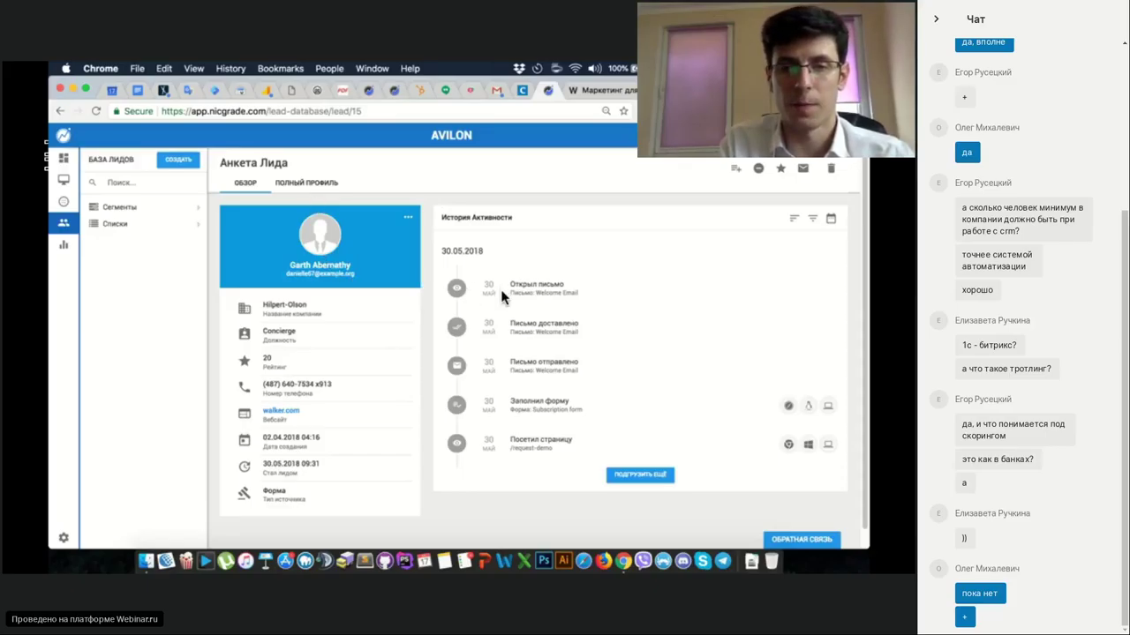
Load more activity history, check the lead's tracking data, then return to the overview.
click(638, 477)
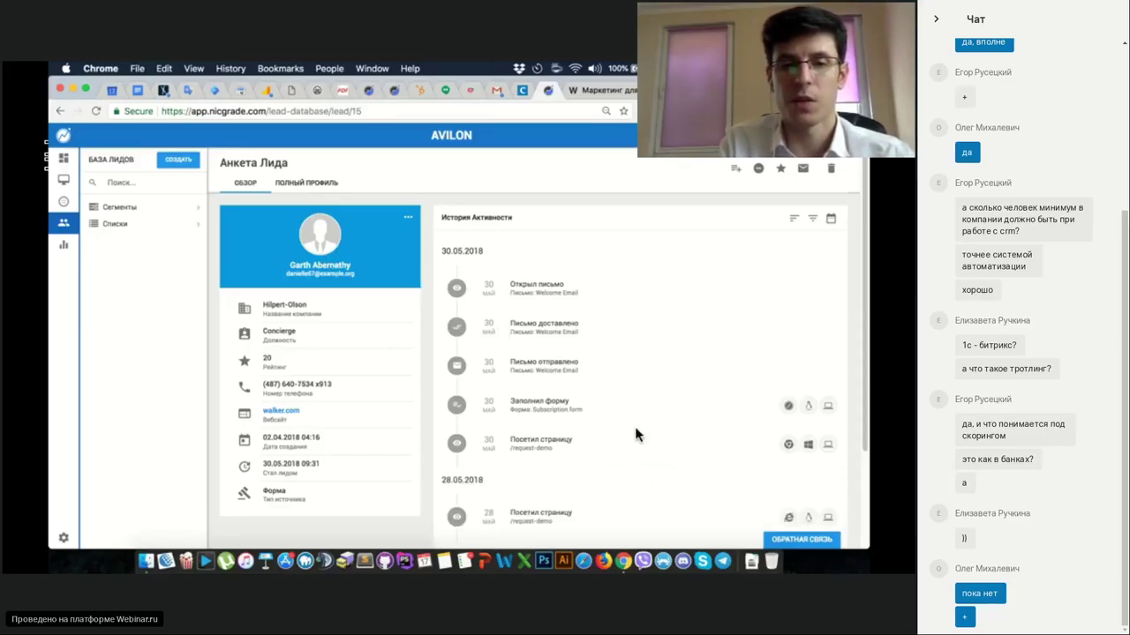
scroll(639, 345, down, 3)
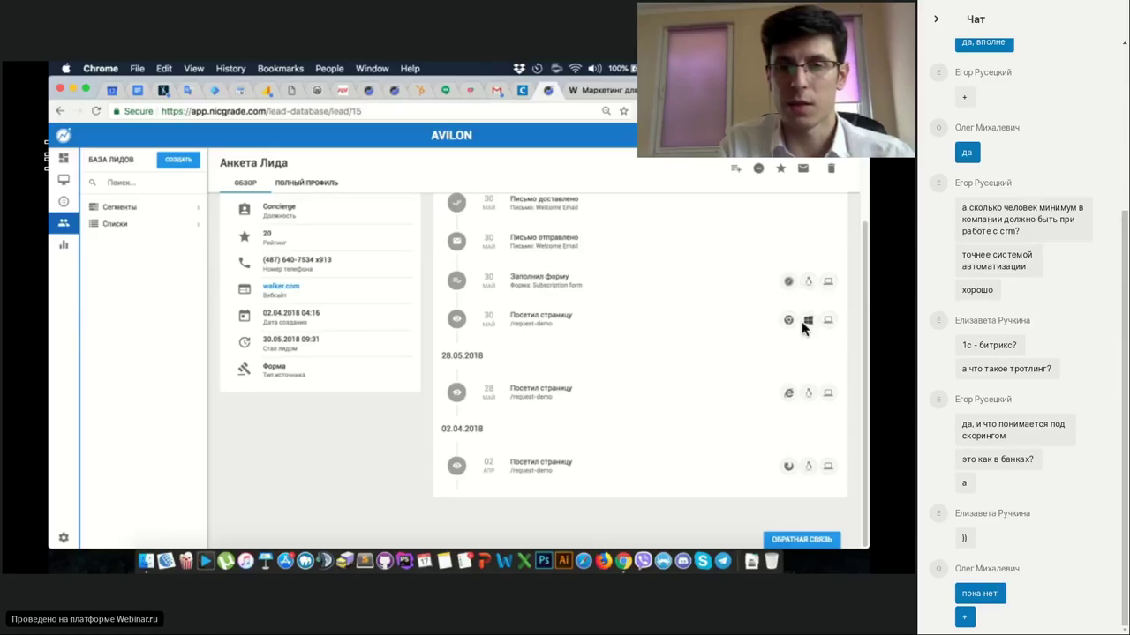
scroll(528, 327, up, 2)
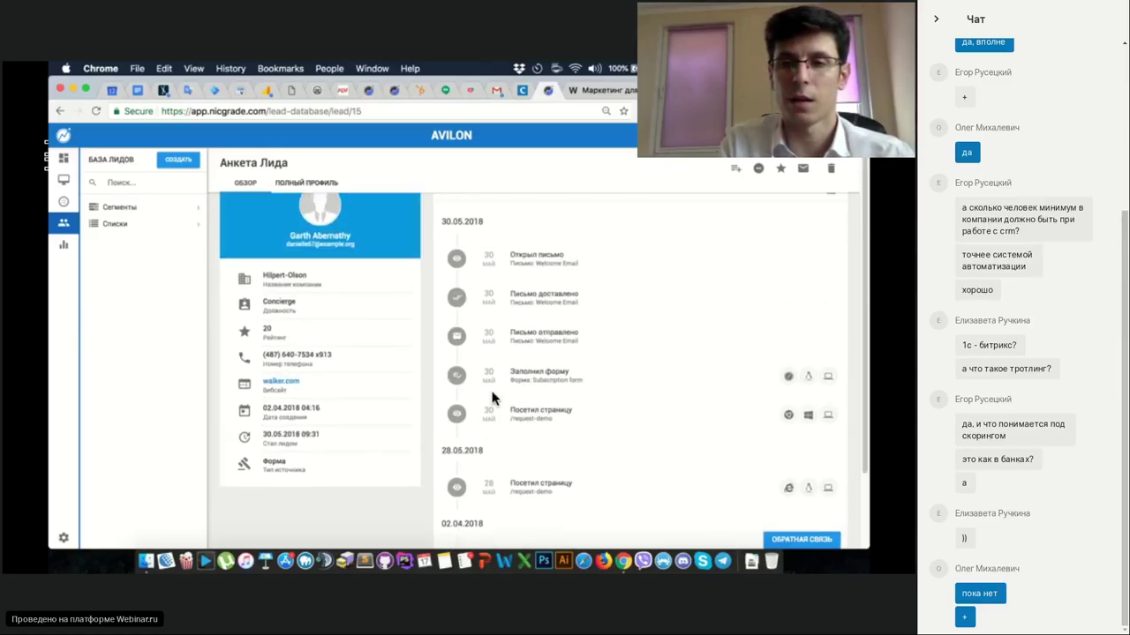
scroll(494, 398, up, 1)
click(306, 183)
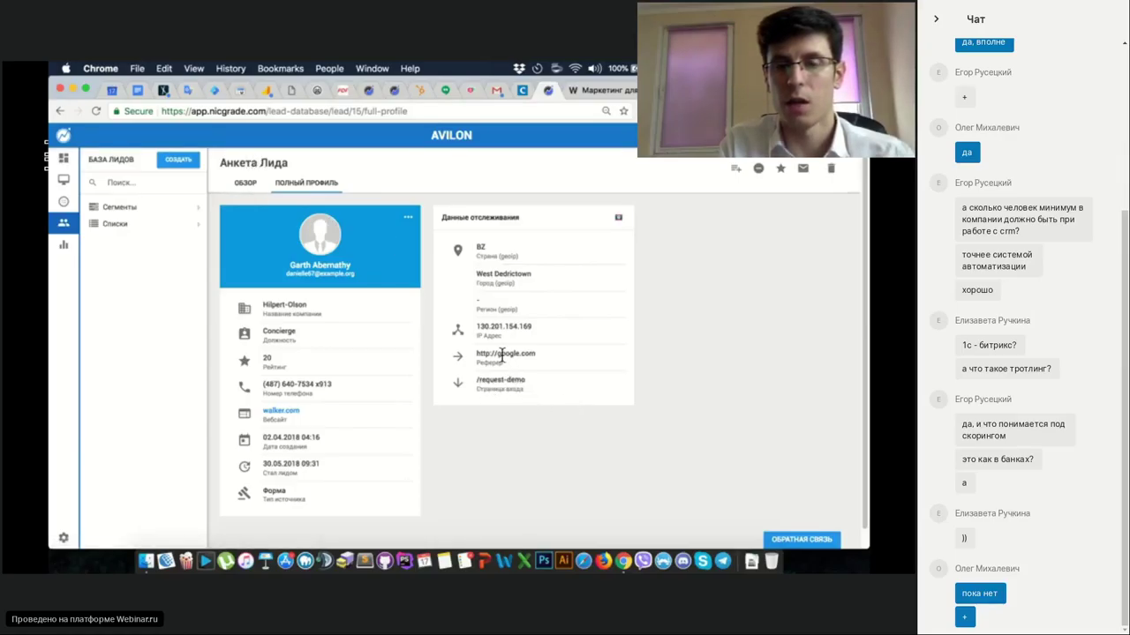
click(243, 182)
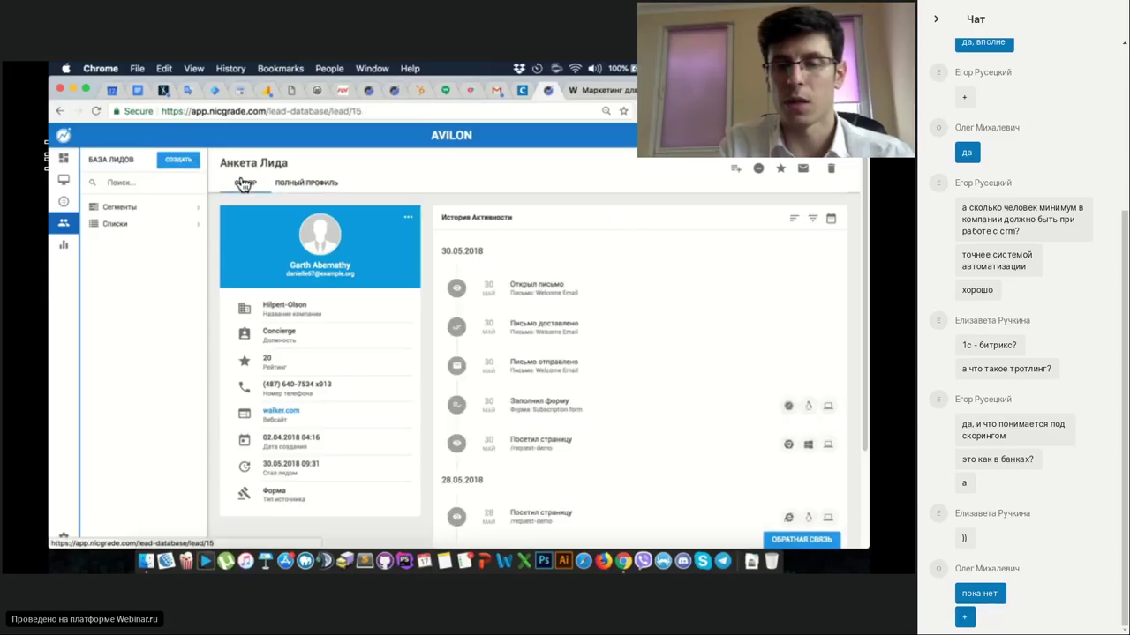
click(64, 159)
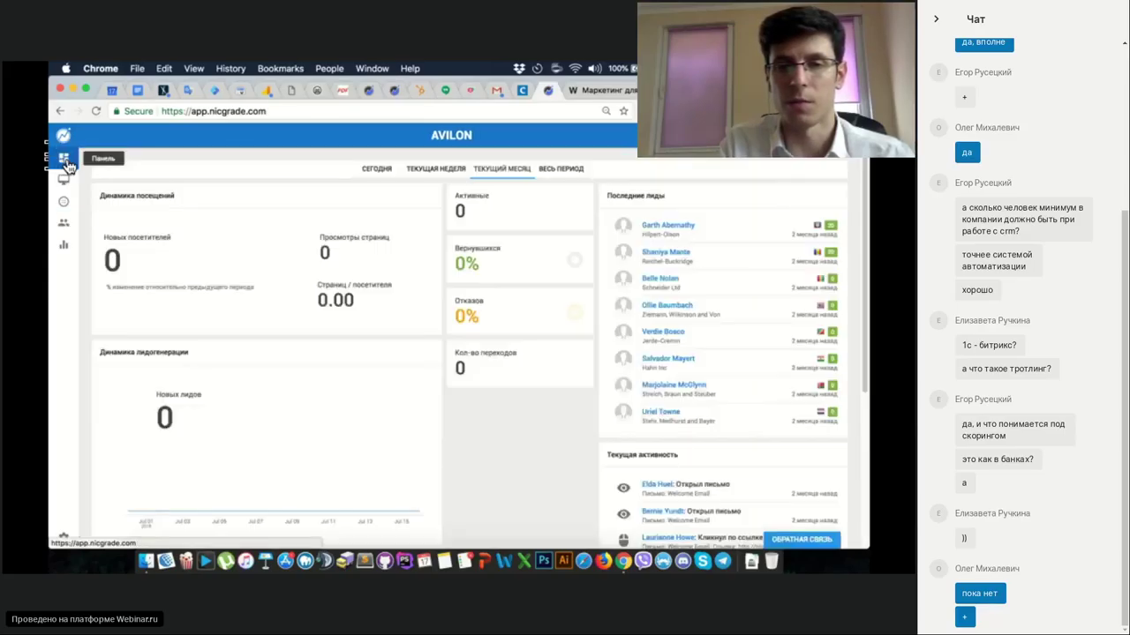
click(646, 226)
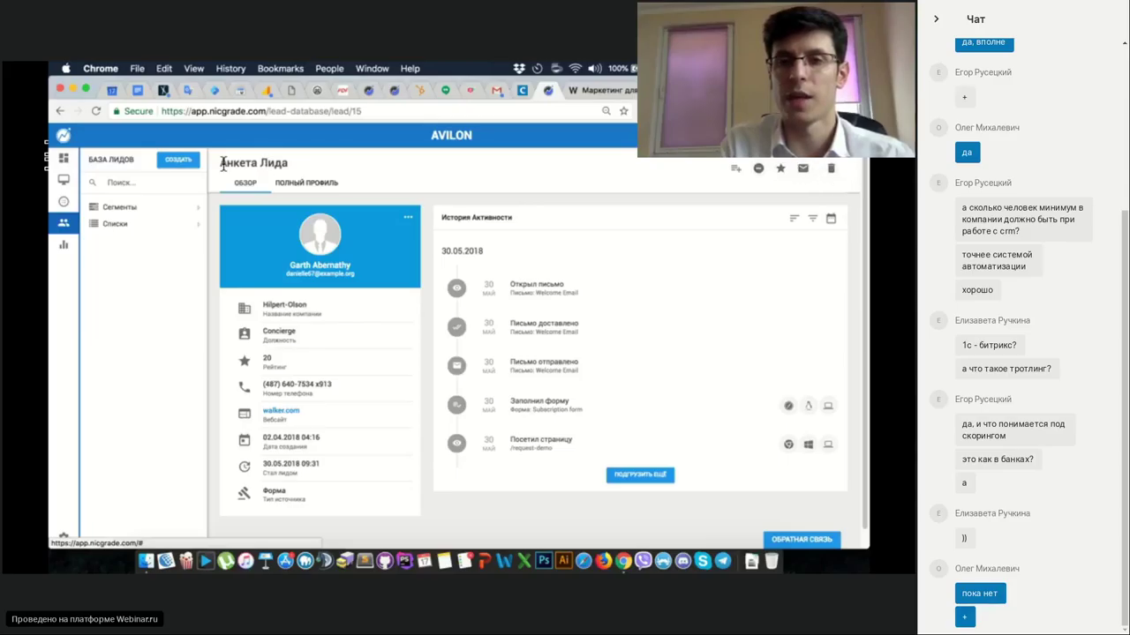
click(65, 182)
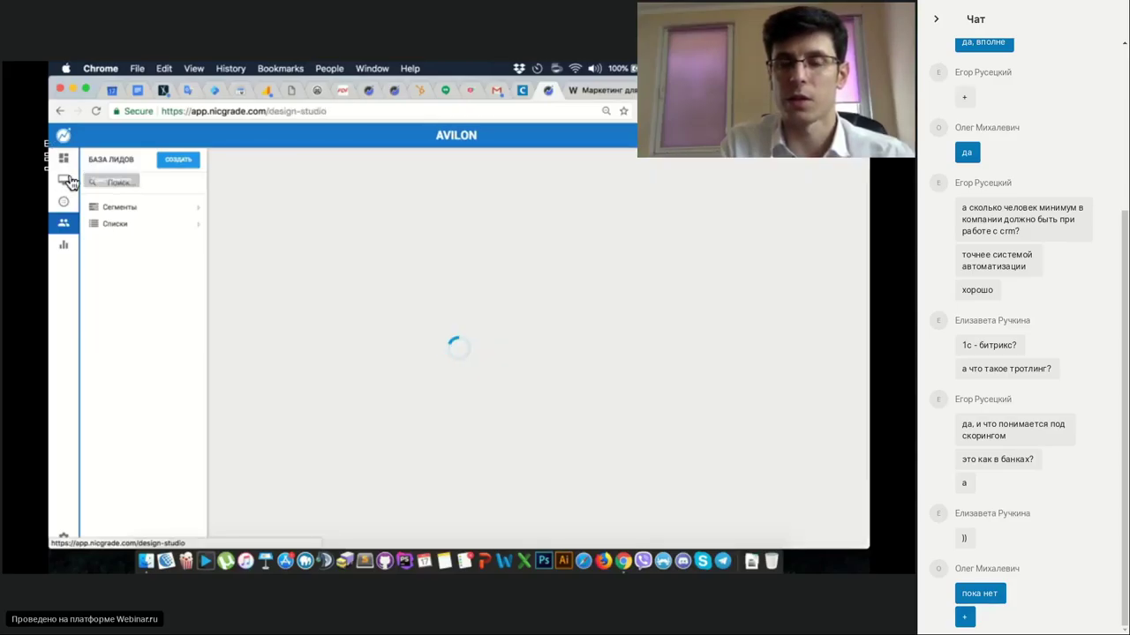
Expand Письма to show six saved emails, including Welcome Email and Запрос на тест драйв.
click(197, 215)
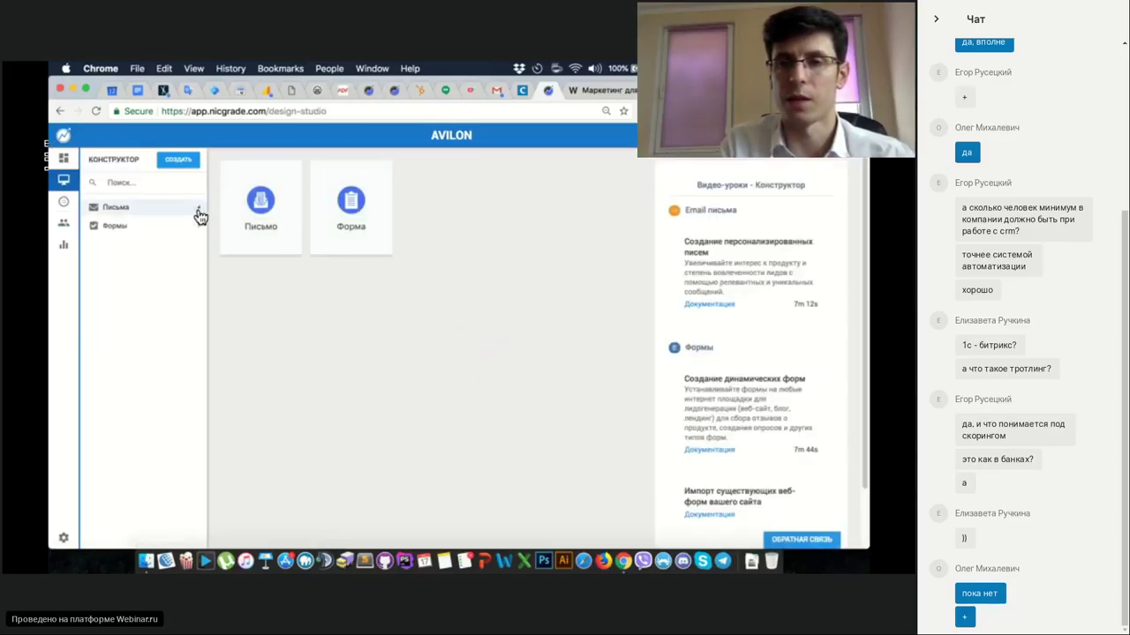
click(198, 215)
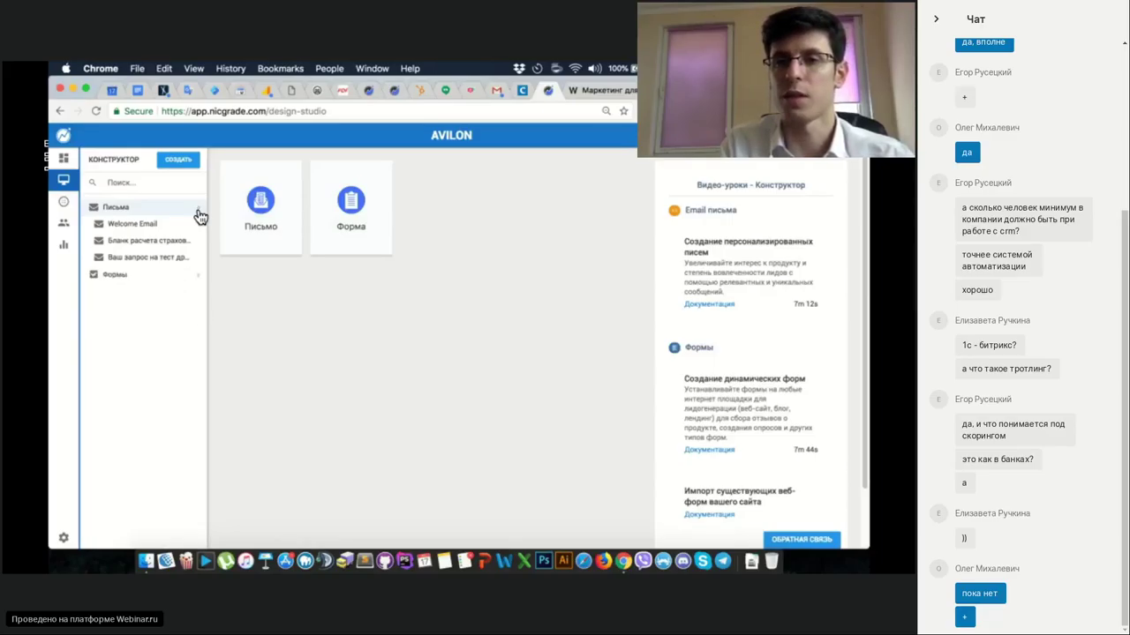
click(187, 168)
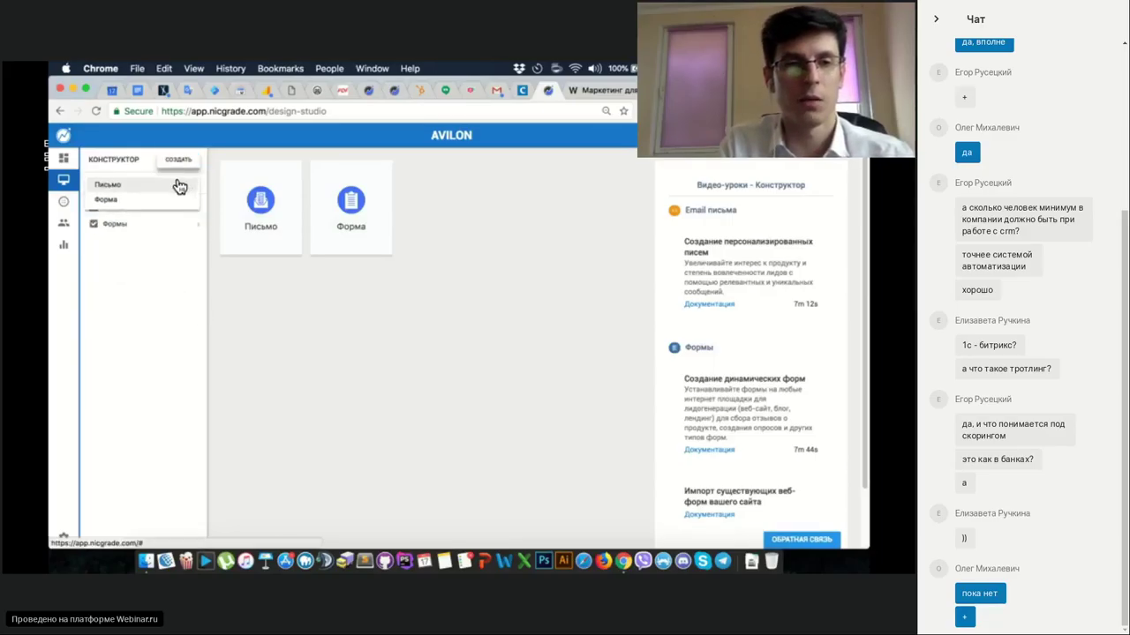
click(180, 159)
click(198, 216)
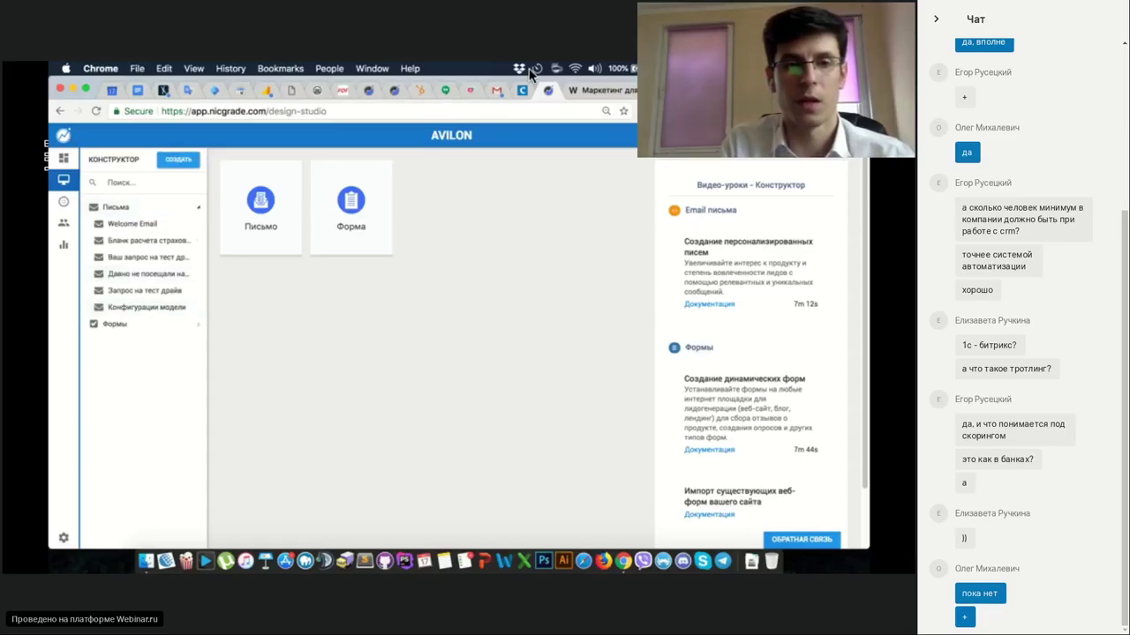
click(548, 91)
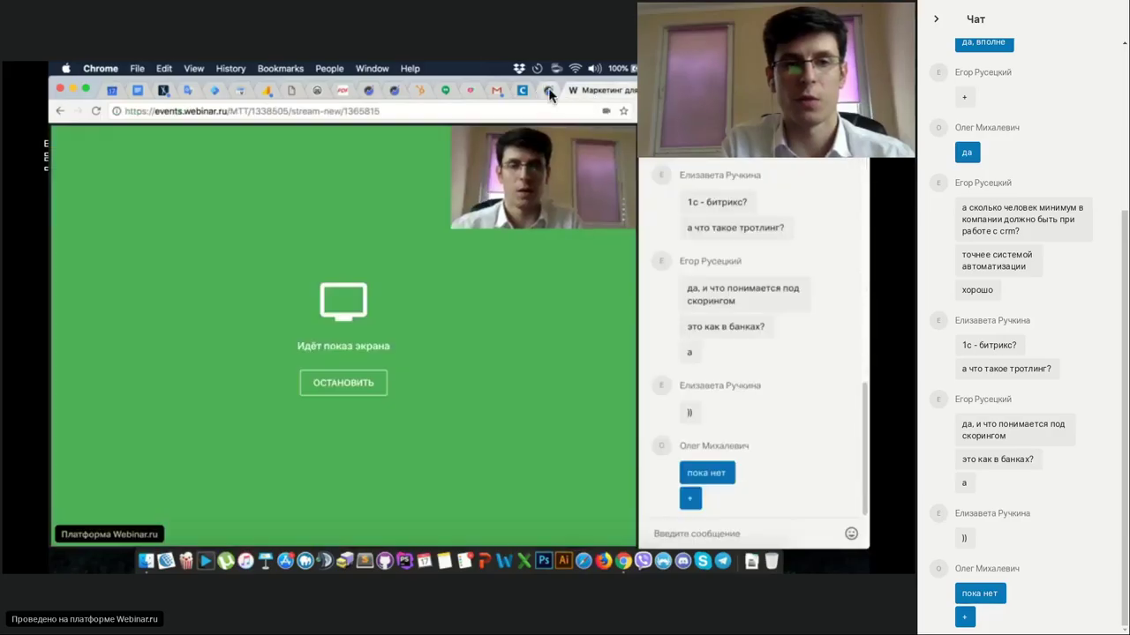
click(548, 92)
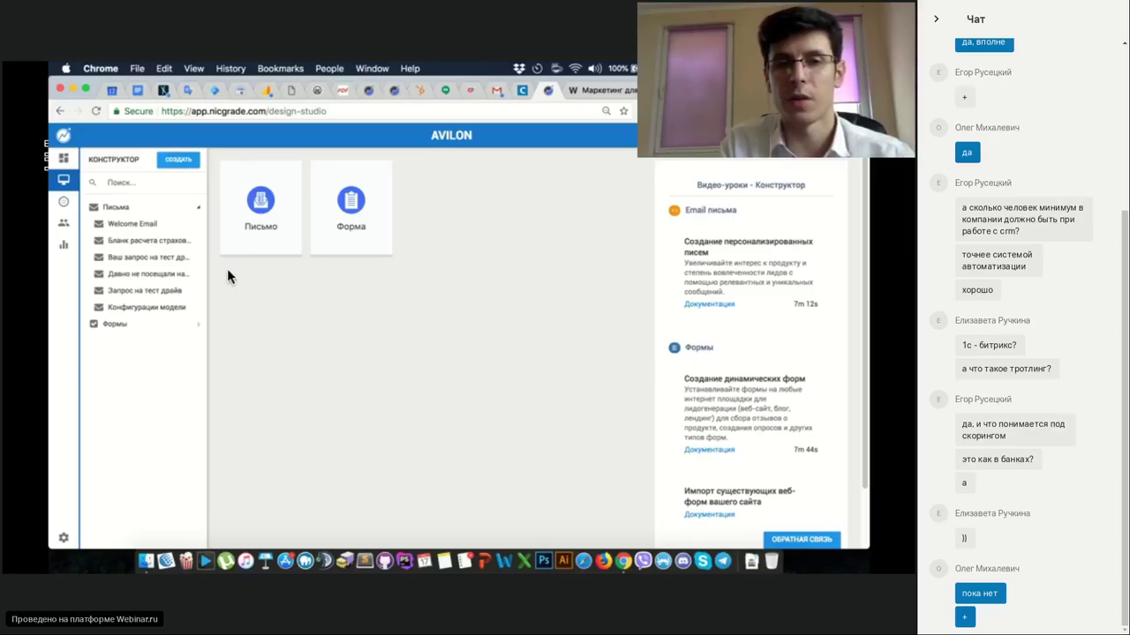
Expand Формы, review Welcome Email, test-drive and Конфигурации модели emails, then choose СОЗДАТЬ > Письмо.
click(199, 329)
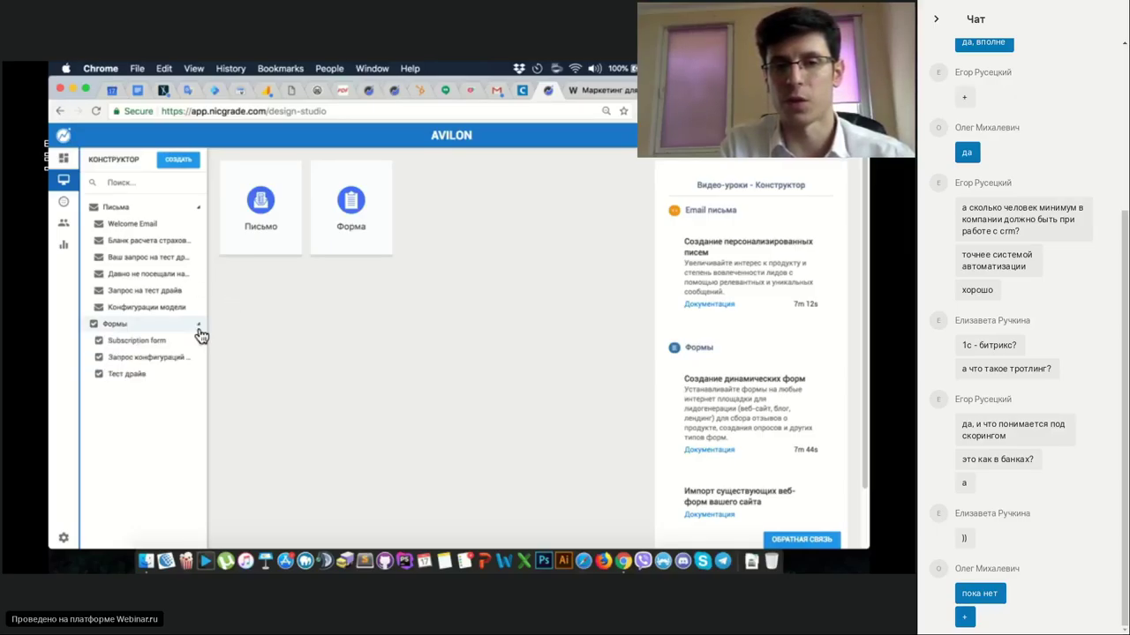
click(166, 227)
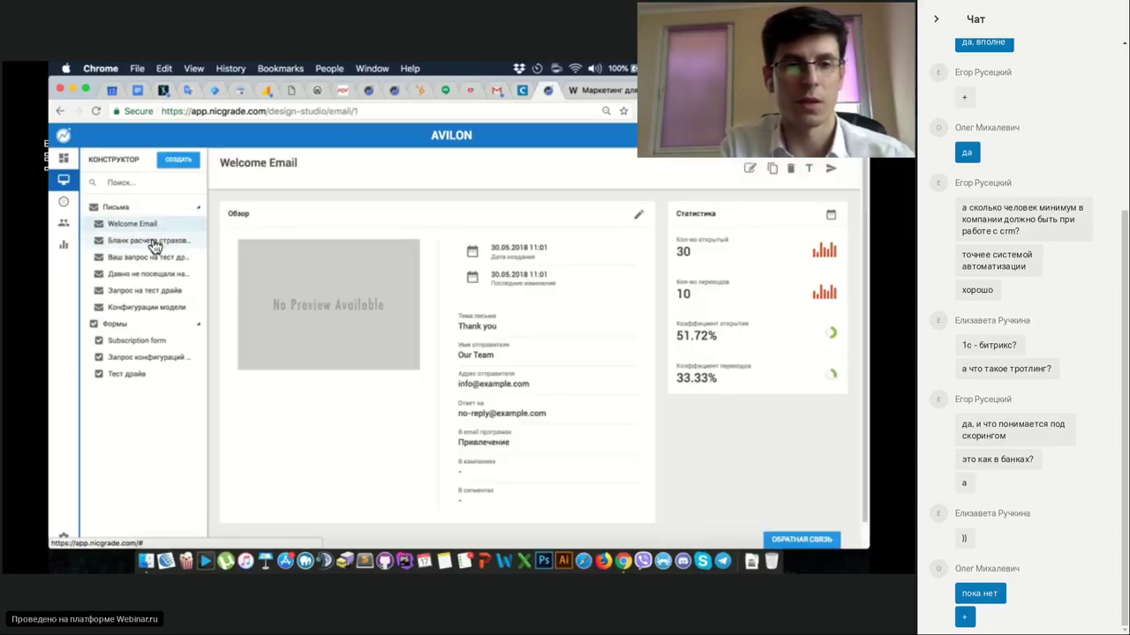
click(157, 243)
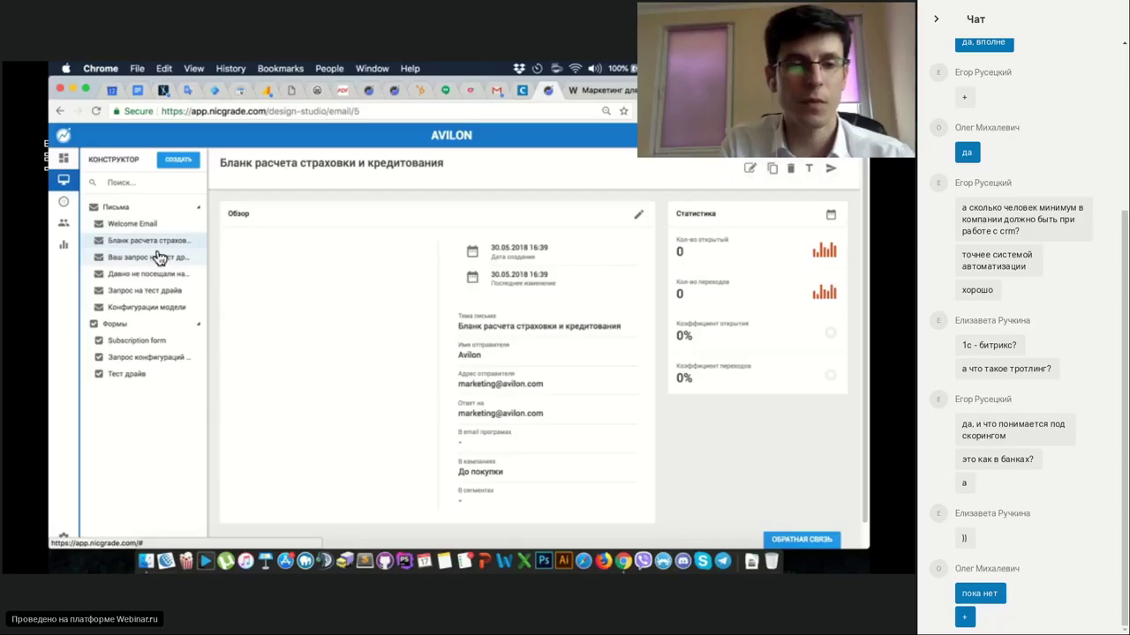
click(157, 257)
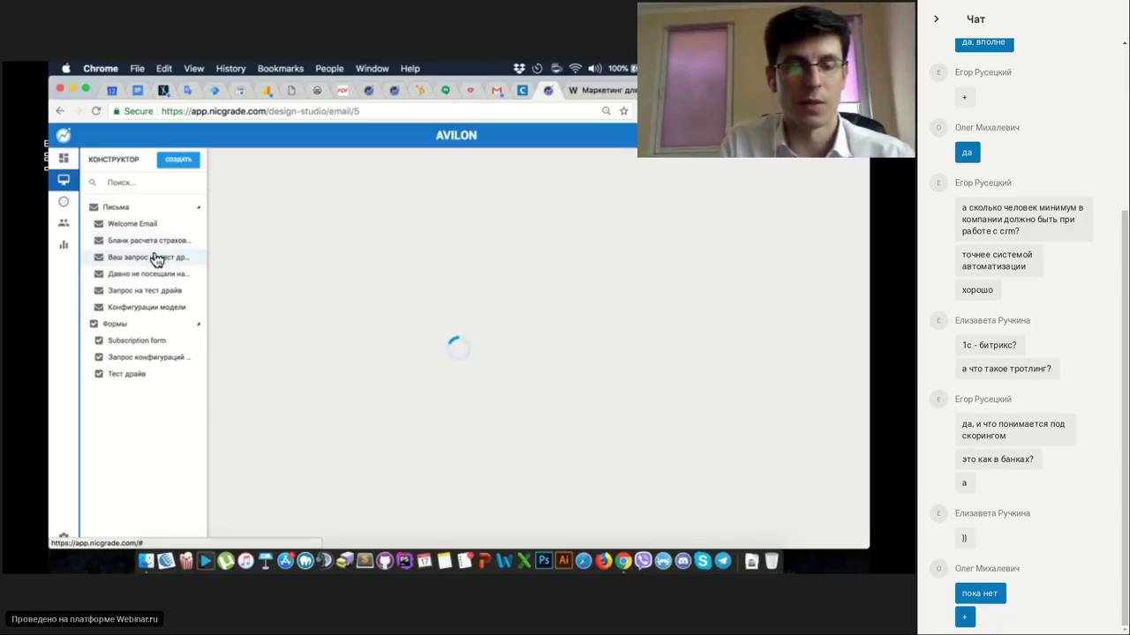
click(156, 309)
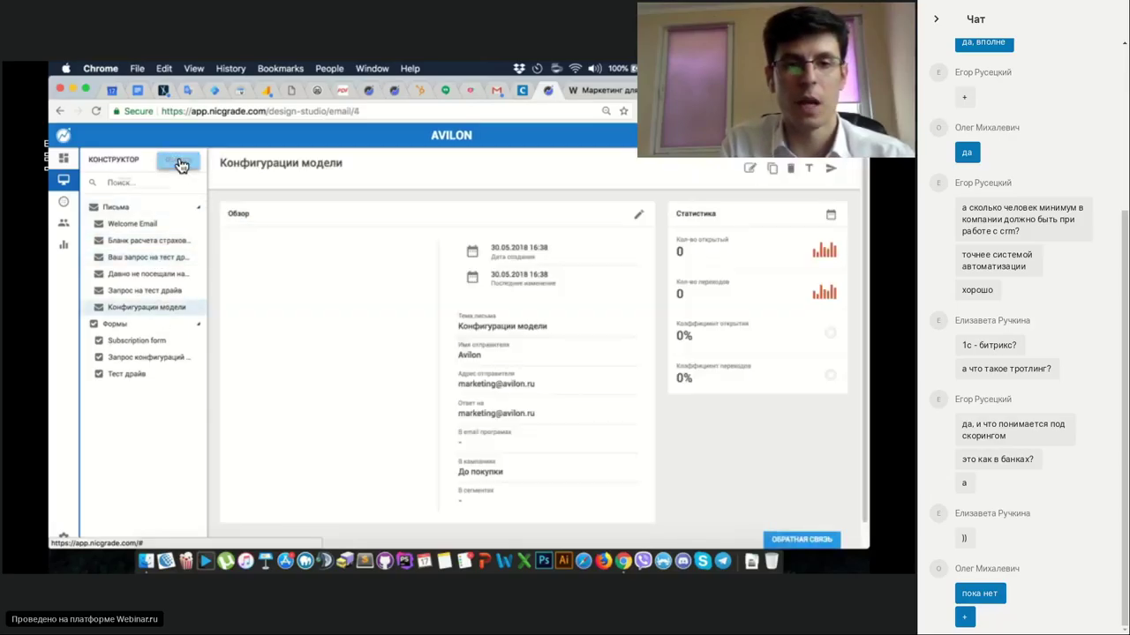
click(177, 160)
click(148, 186)
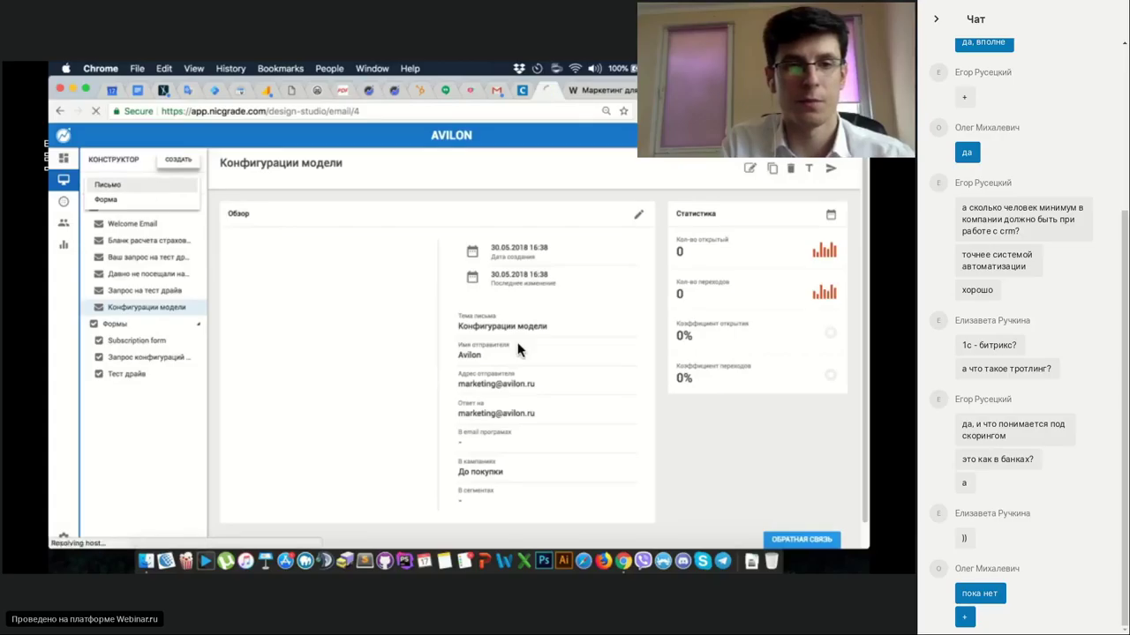
Name the new email 'тест' and continue.
click(453, 379)
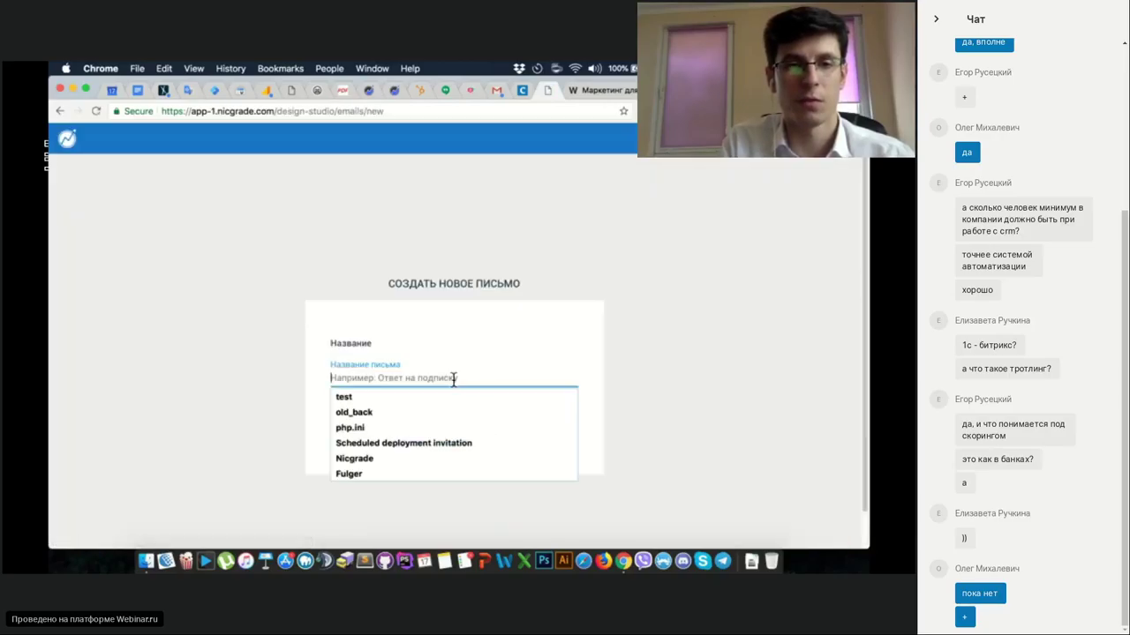
text(тест)
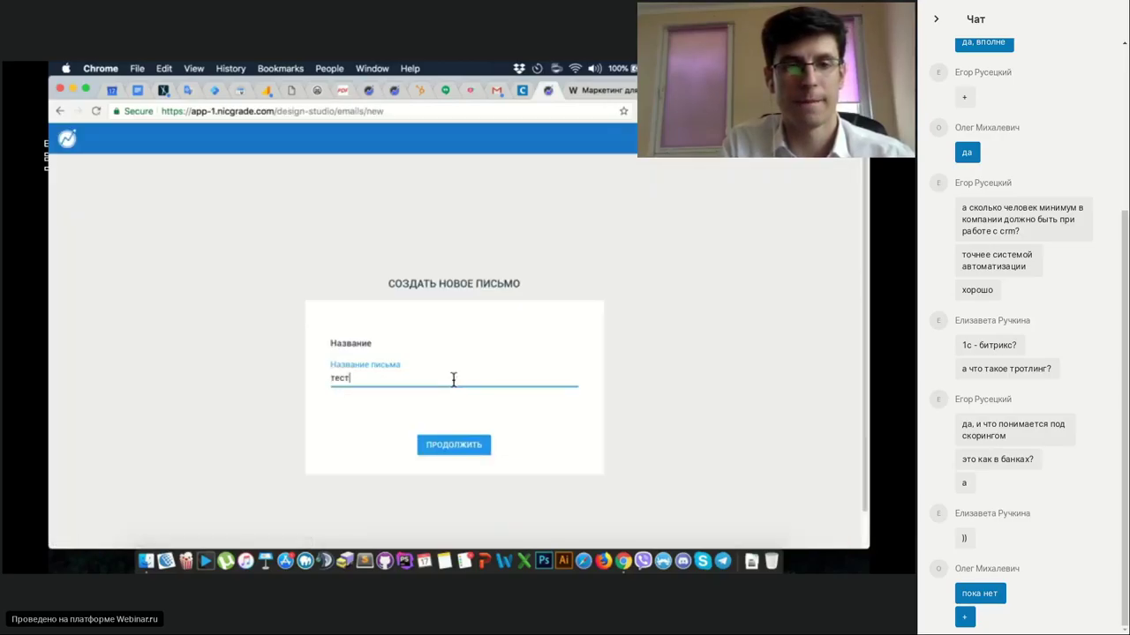
click(455, 450)
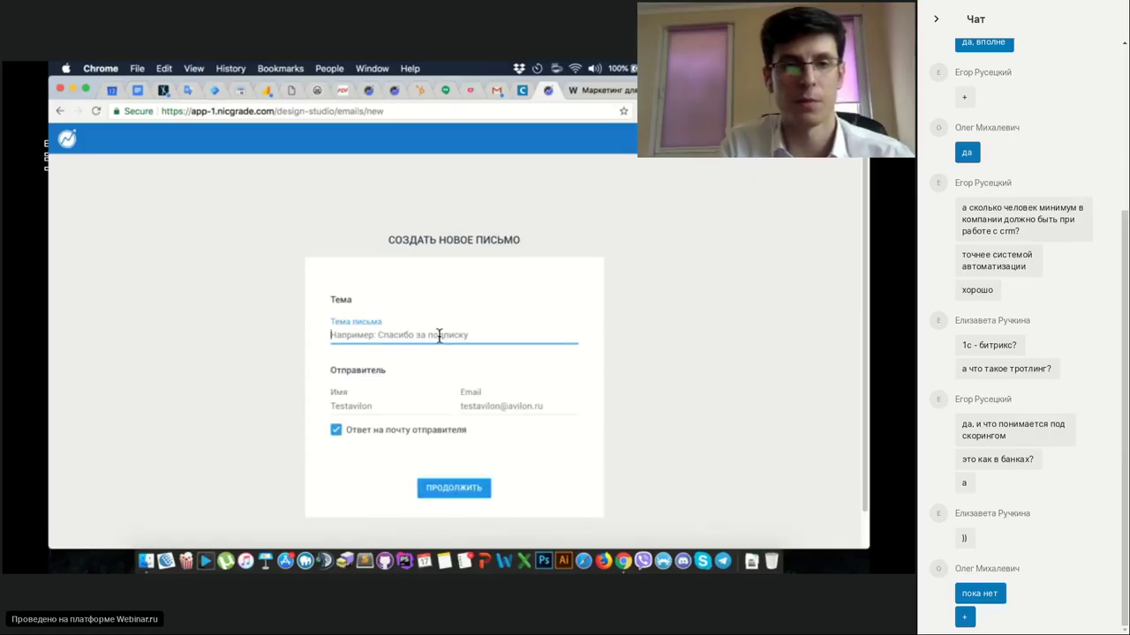
Set subject and sender name to 'тест', enter a sender e-mail address, and continue.
click(438, 335)
text(тест)
key(Tab)
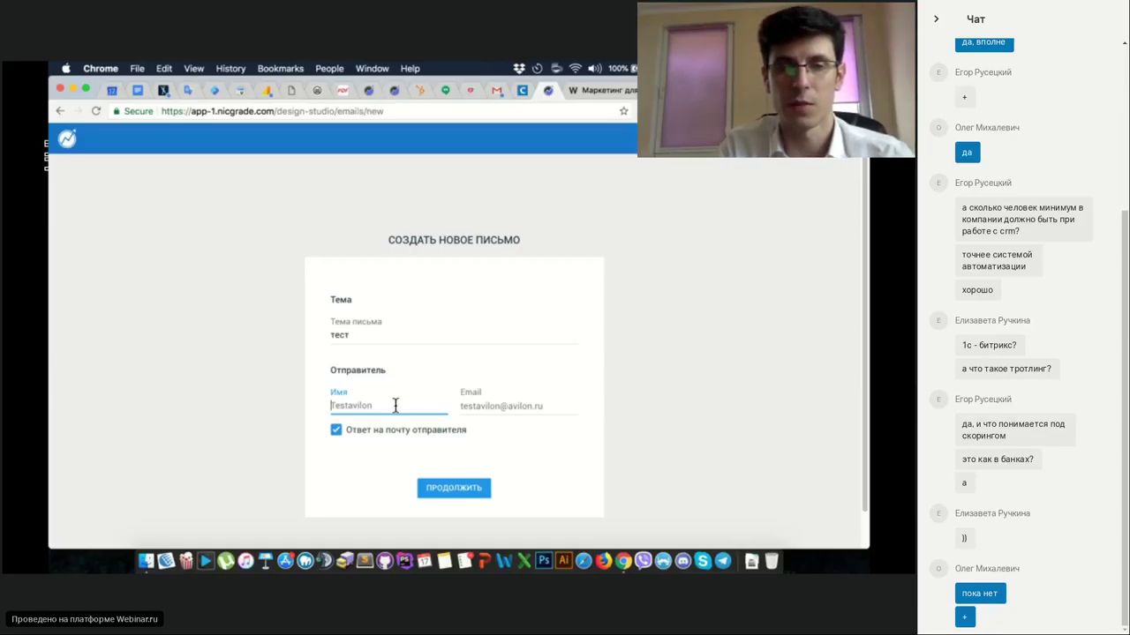
text(тест)
click(501, 406)
text(т)
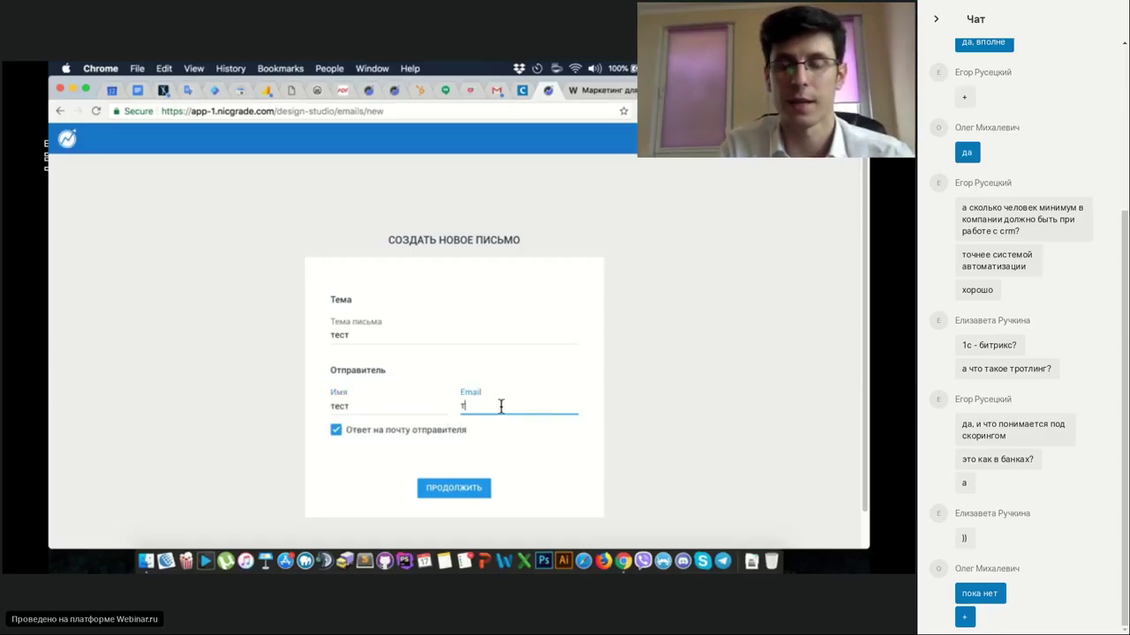
text(ест@admin.com)
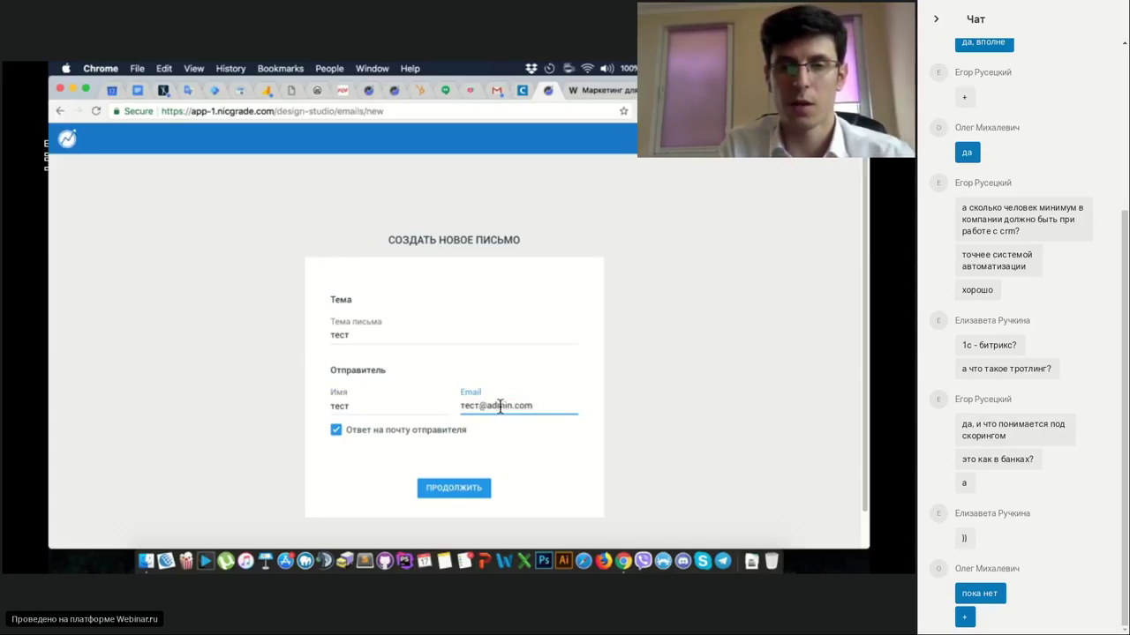
click(356, 469)
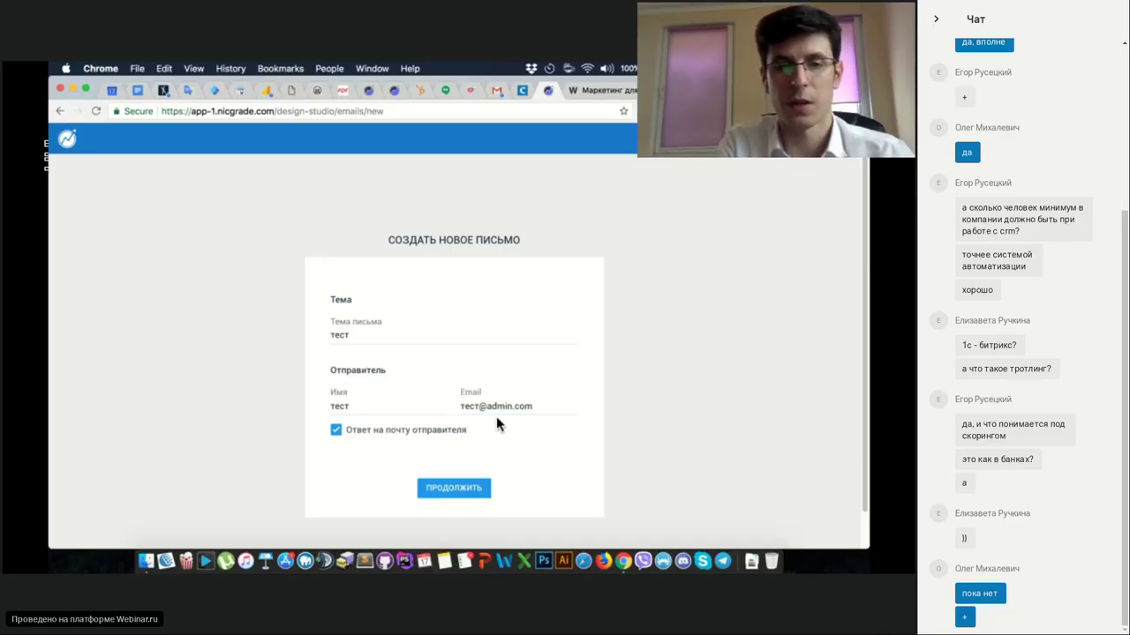
click(454, 488)
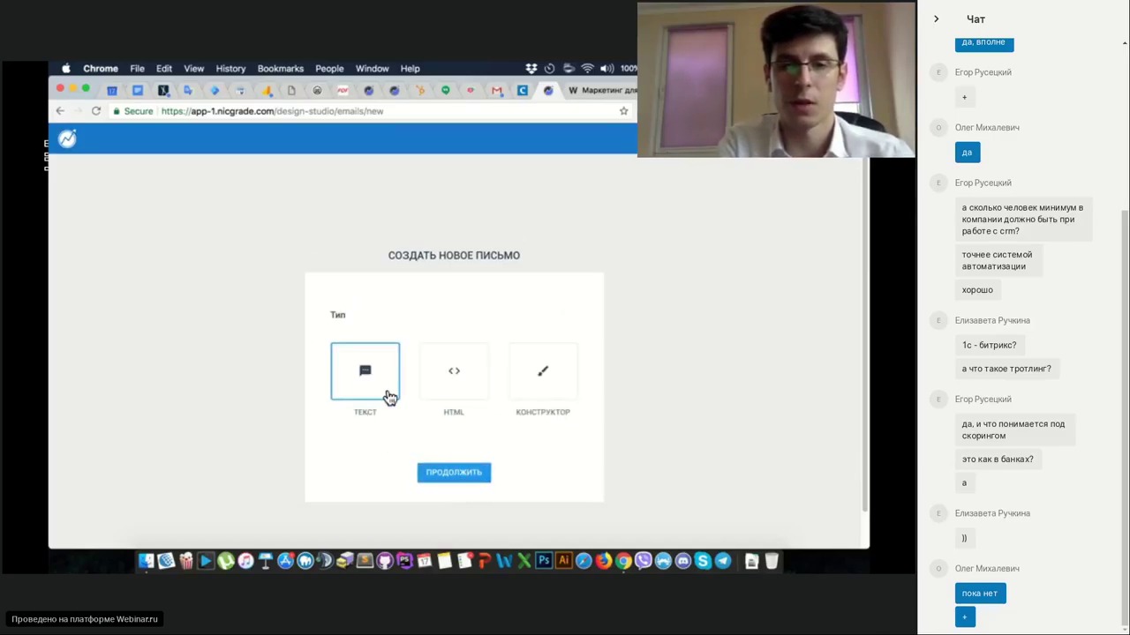
Choose the Конструктор email type instead of HTML.
click(466, 397)
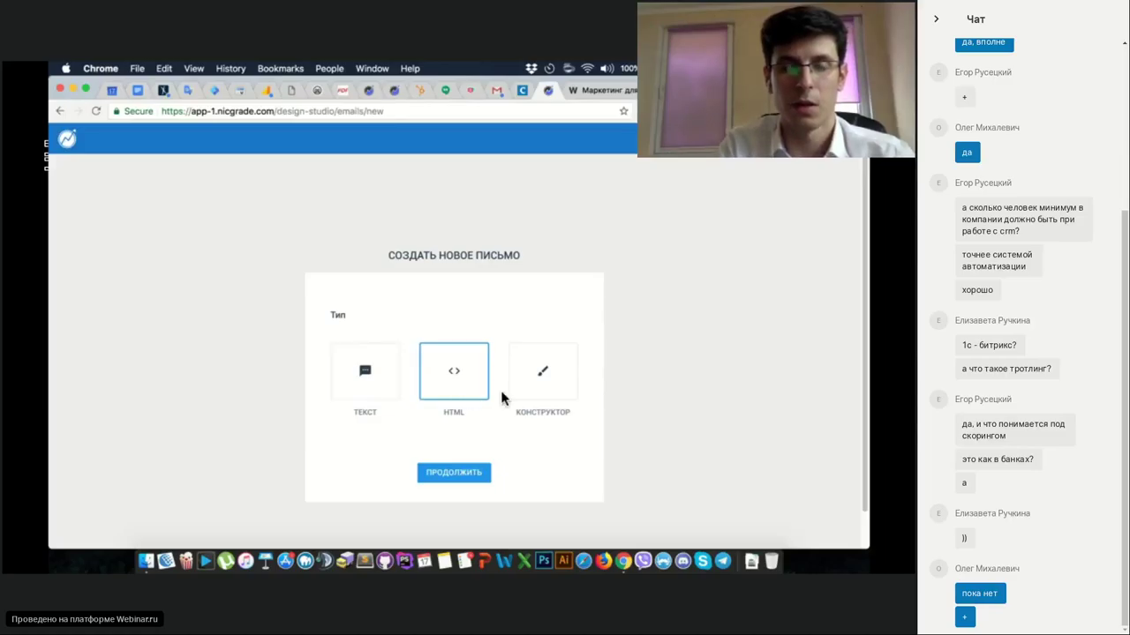
click(542, 394)
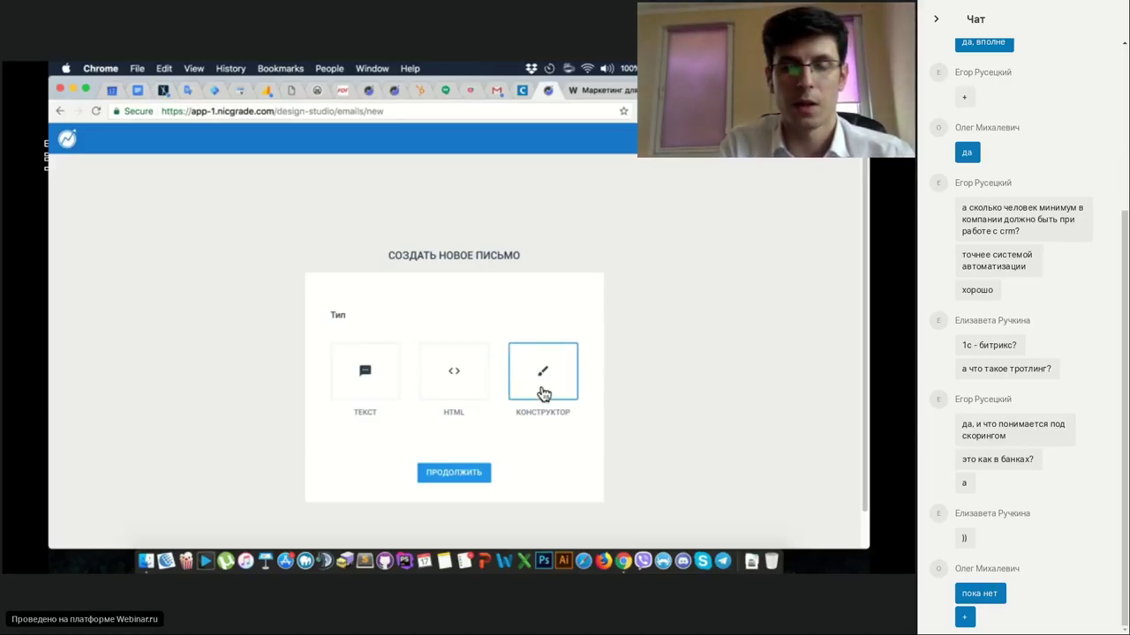
click(461, 474)
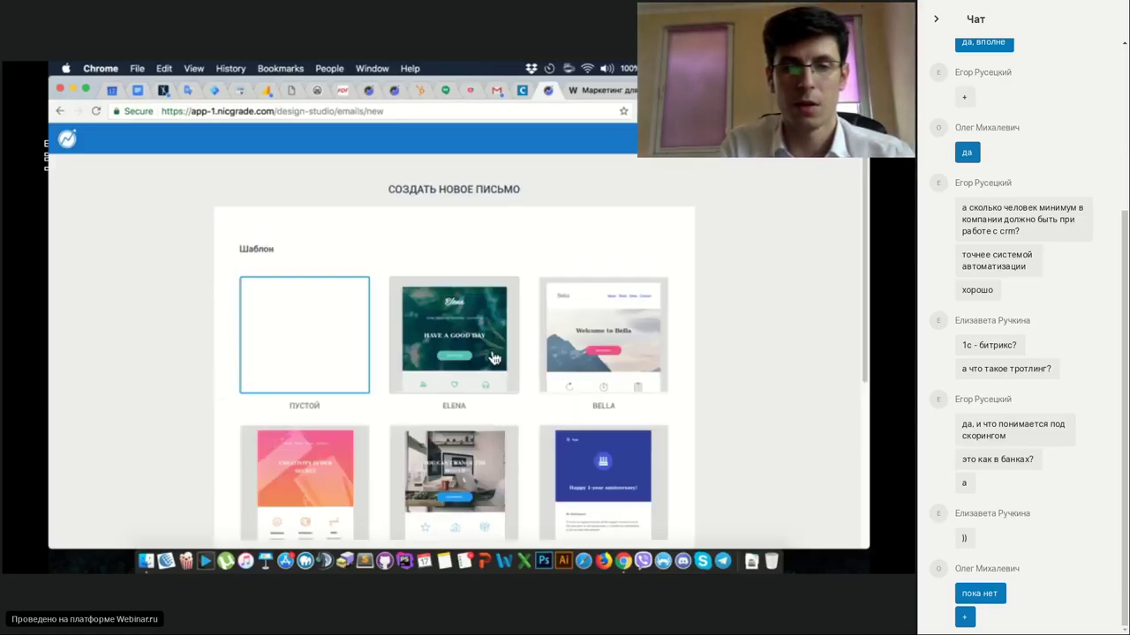
Pick the PRICING PLANS template and load it into the editor.
scroll(494, 357, down, 5)
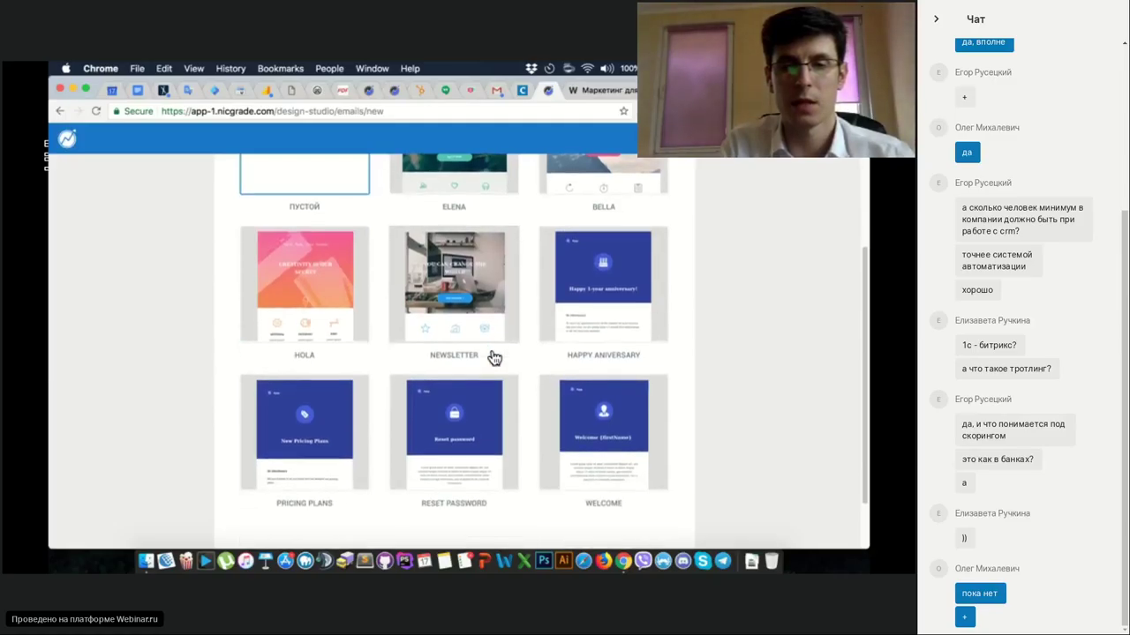
scroll(494, 357, up, 2)
click(318, 461)
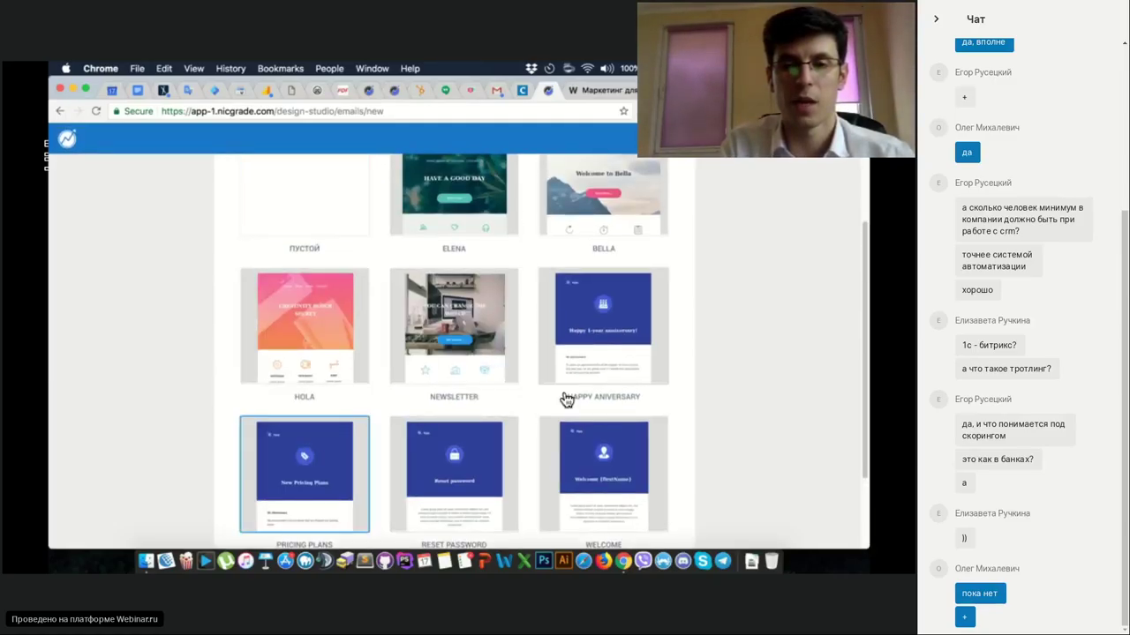
scroll(567, 399, down, 3)
click(454, 500)
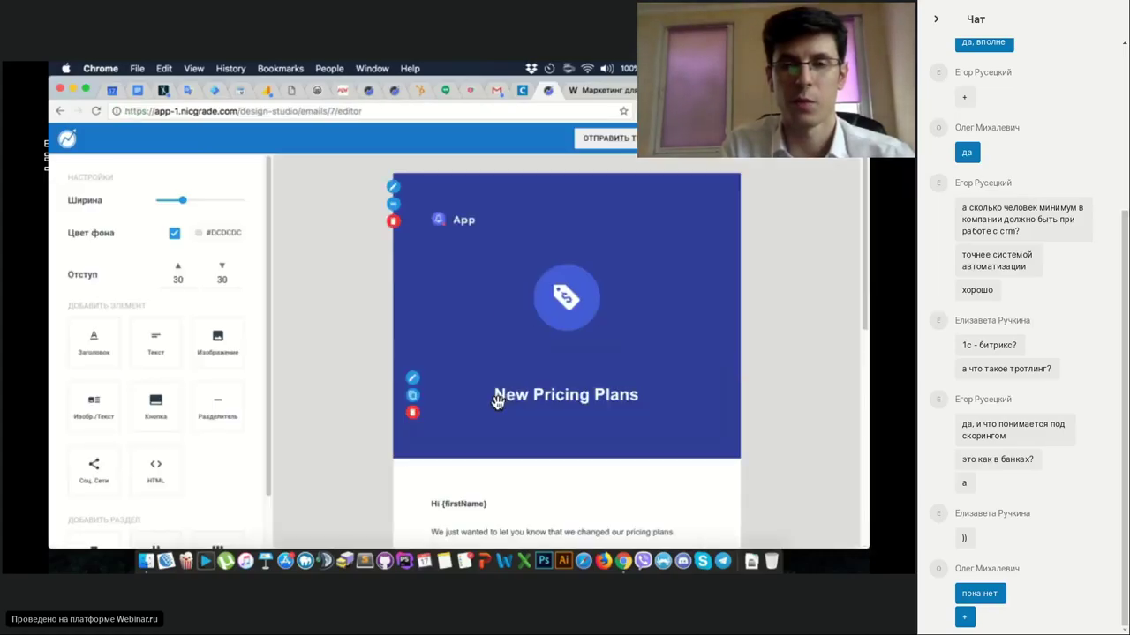
Edit the New Pricing Plans heading to read 'Привет New Pricing Plans'.
scroll(394, 273, down, 2)
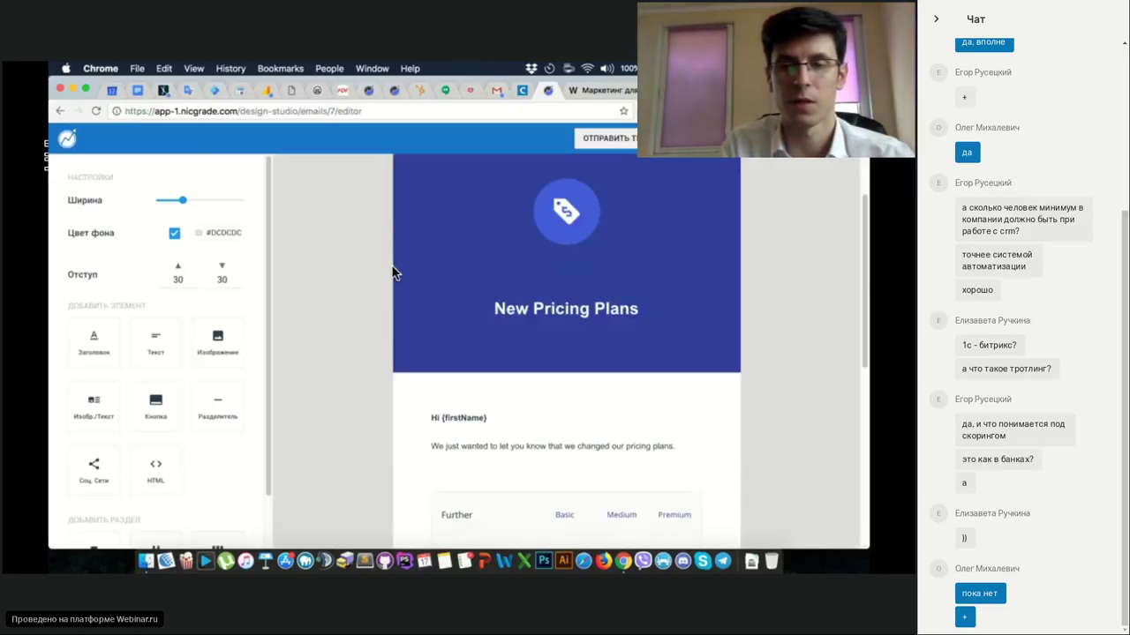
scroll(394, 273, down, 5)
scroll(393, 272, up, 6)
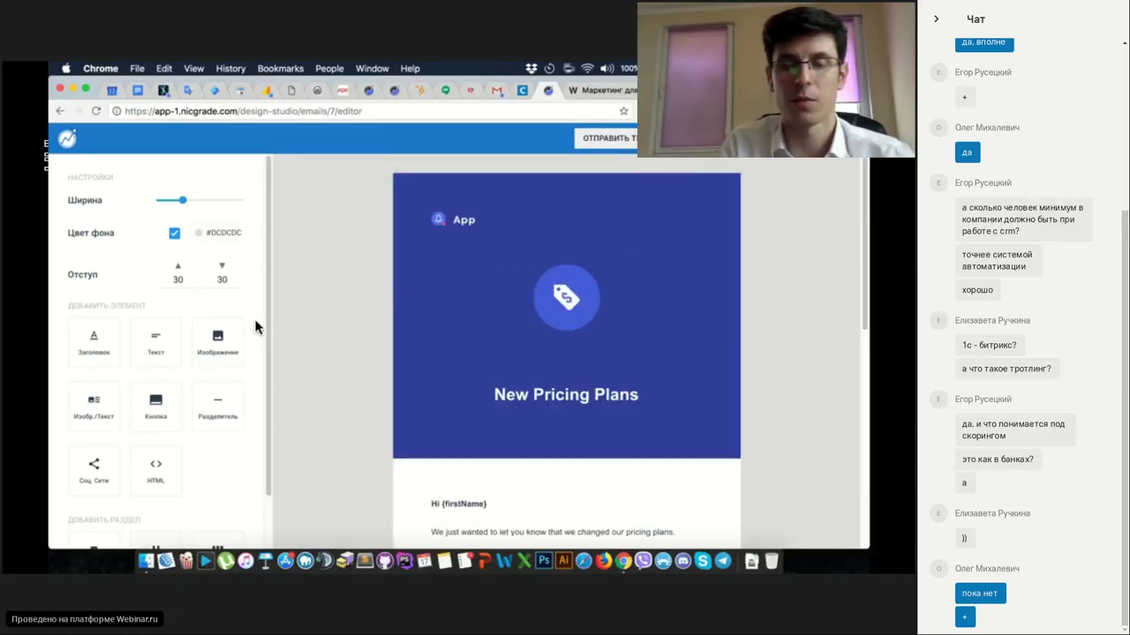
scroll(173, 300, down, 1)
scroll(173, 300, up, 1)
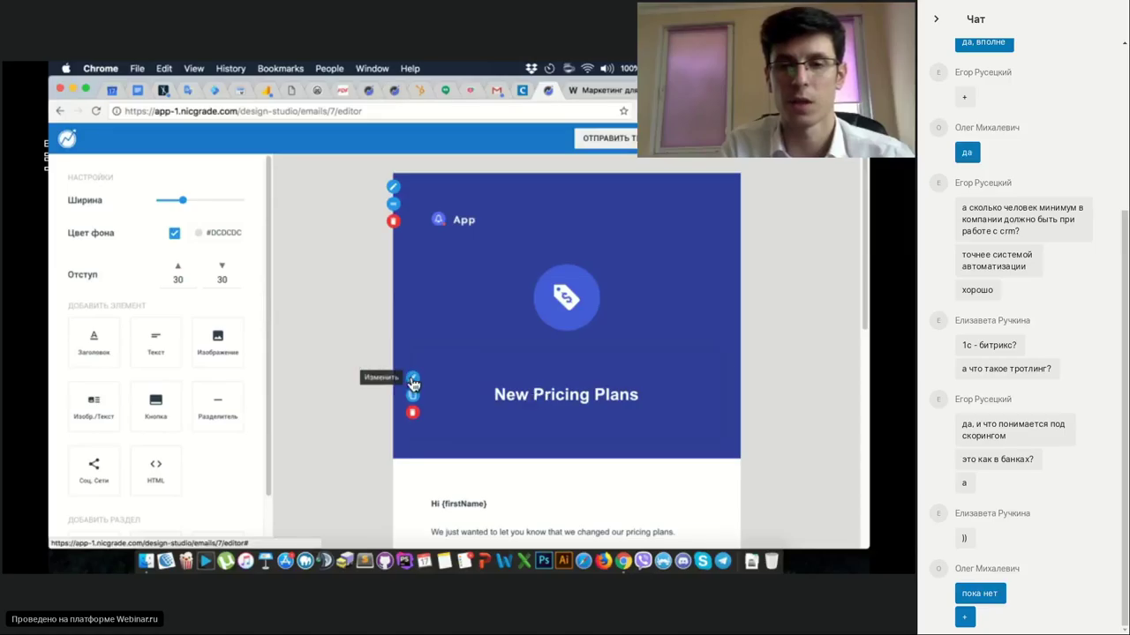
click(411, 378)
click(492, 394)
text(Привет Иван)
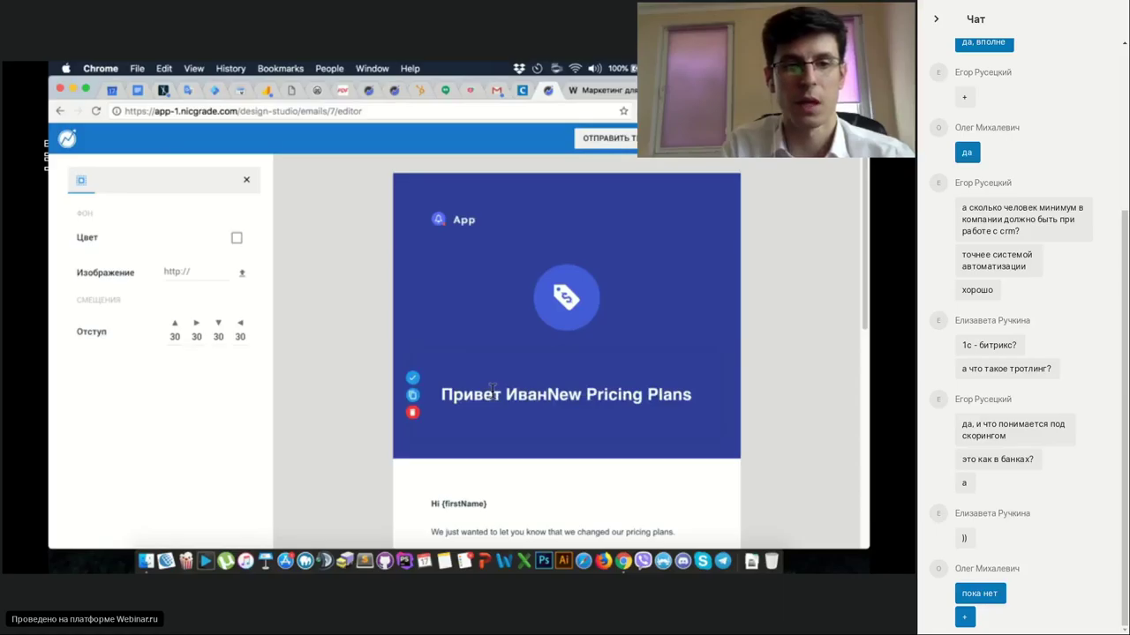
key(BackSpace)
key(BackSpace)
key(BackSpace)
key(BackSpace)
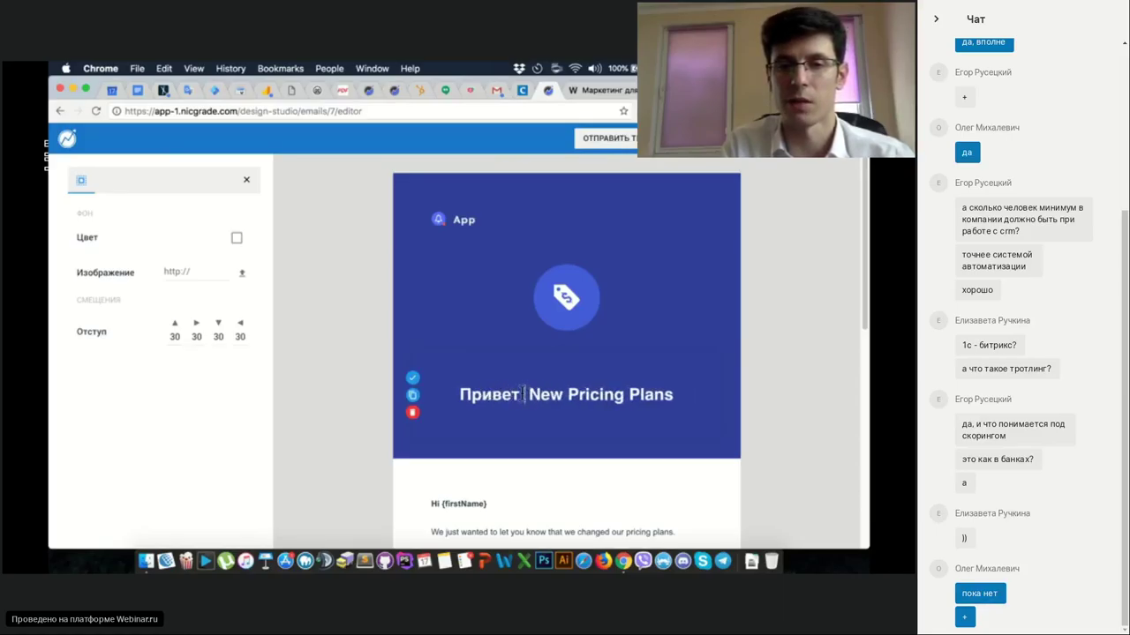
scroll(552, 402, down, 2)
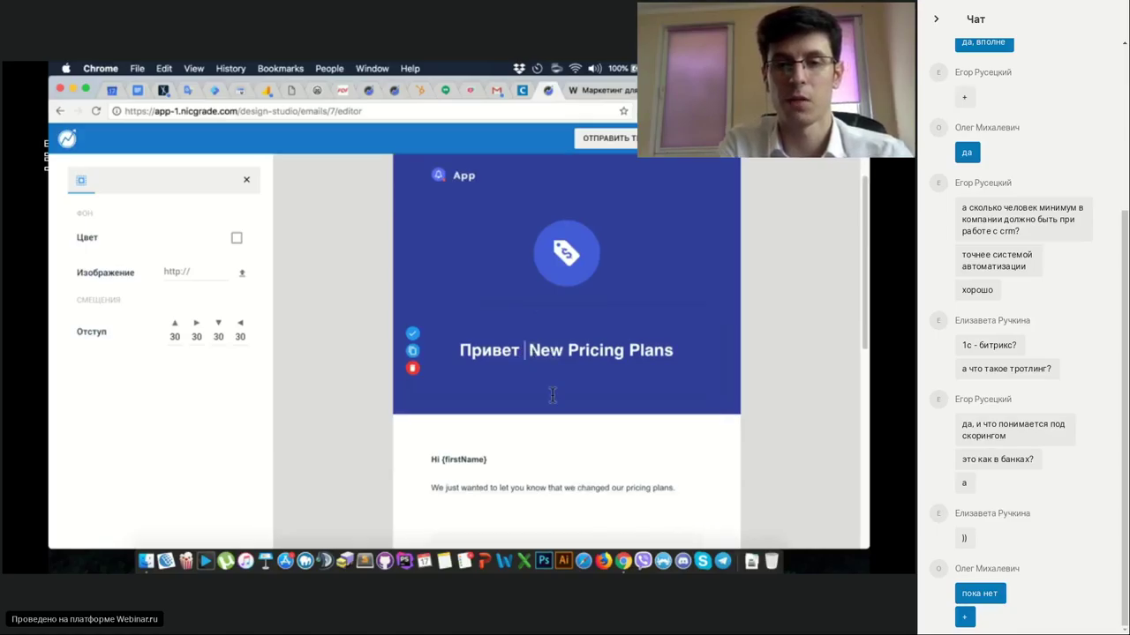
scroll(553, 402, down, 2)
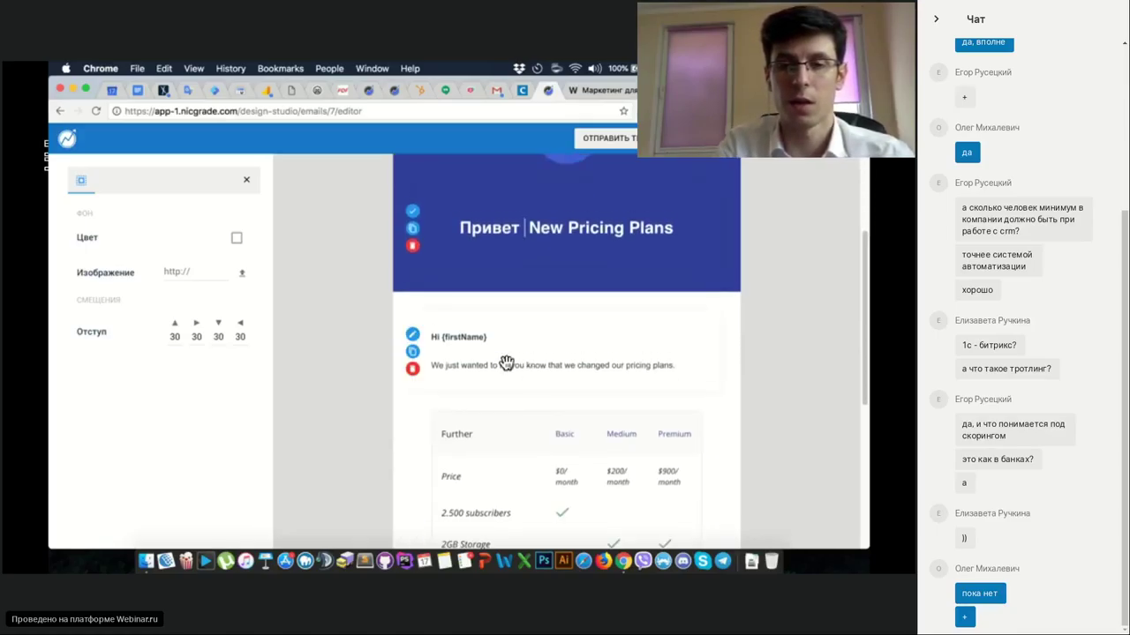
Select the {firstName} placeholder in the greeting block and browse the personalization fields.
click(412, 335)
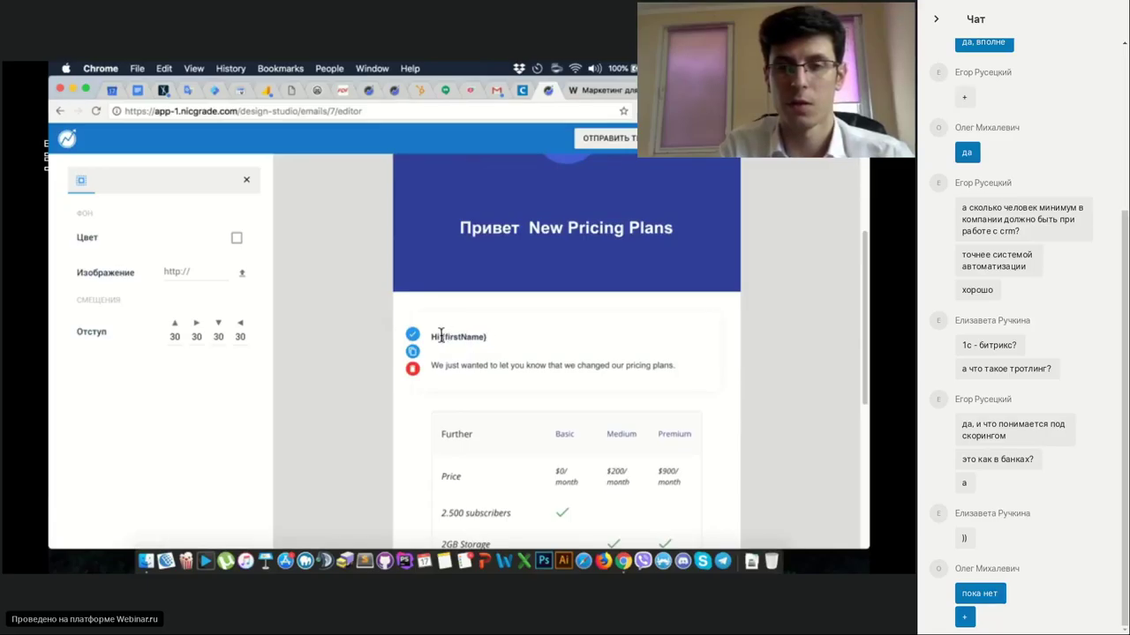
drag(442, 335, 515, 336)
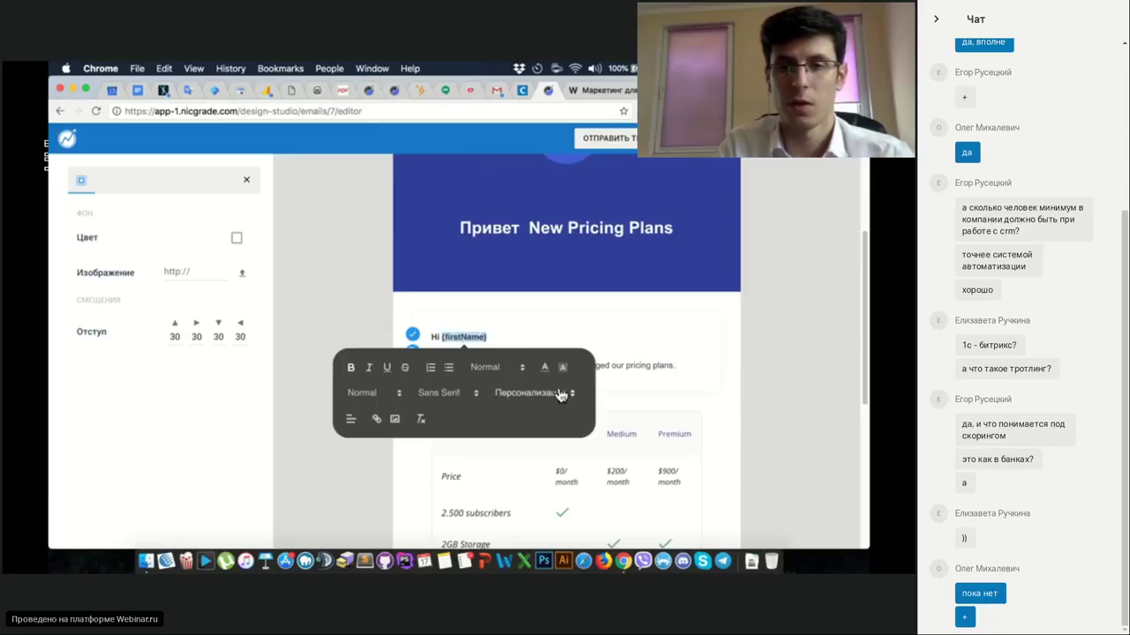
click(565, 398)
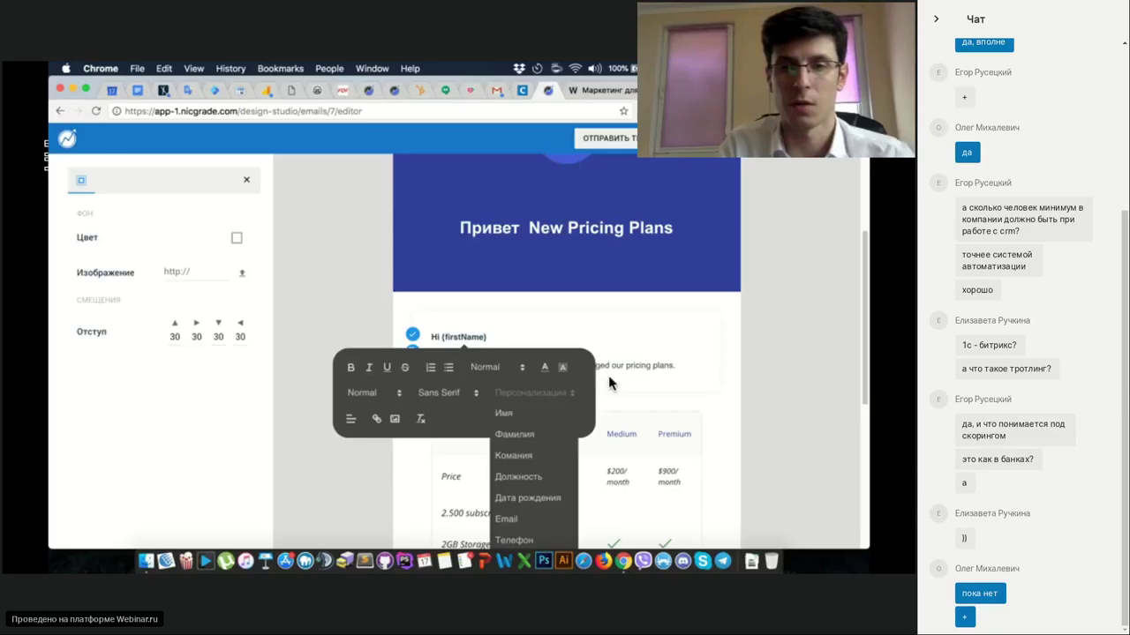
scroll(608, 376, down, 2)
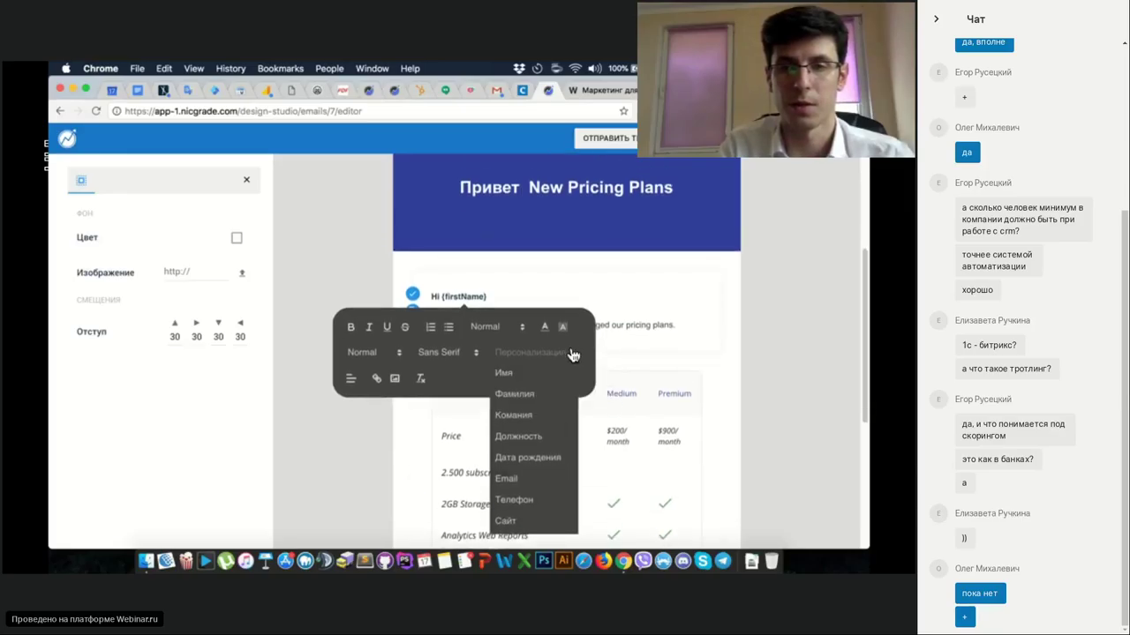
click(600, 297)
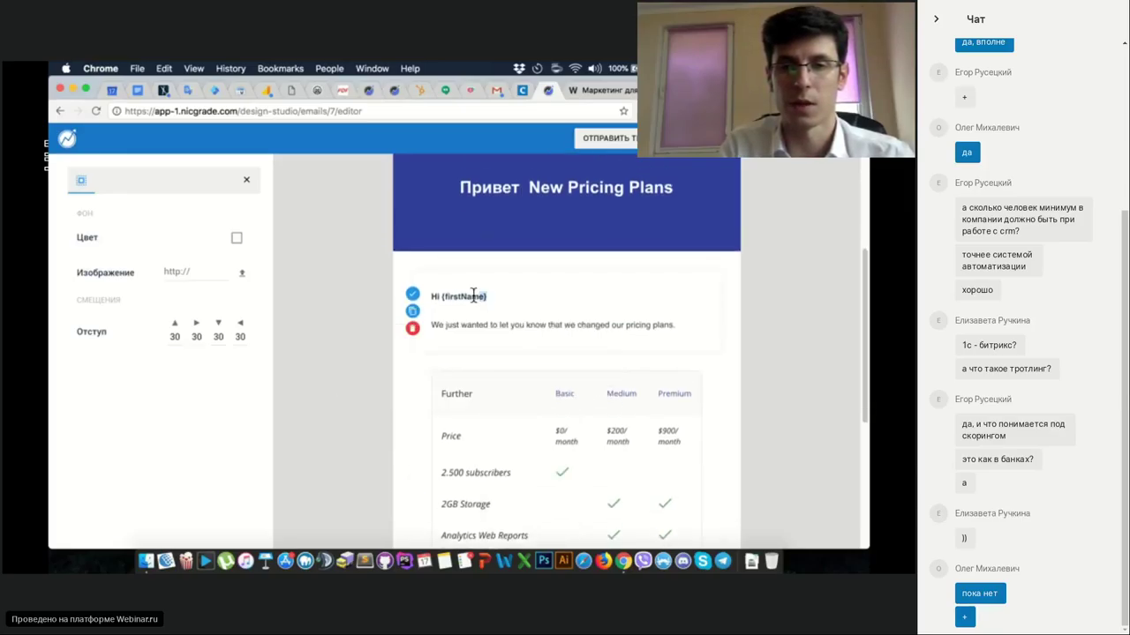
drag(473, 295, 440, 296)
click(540, 354)
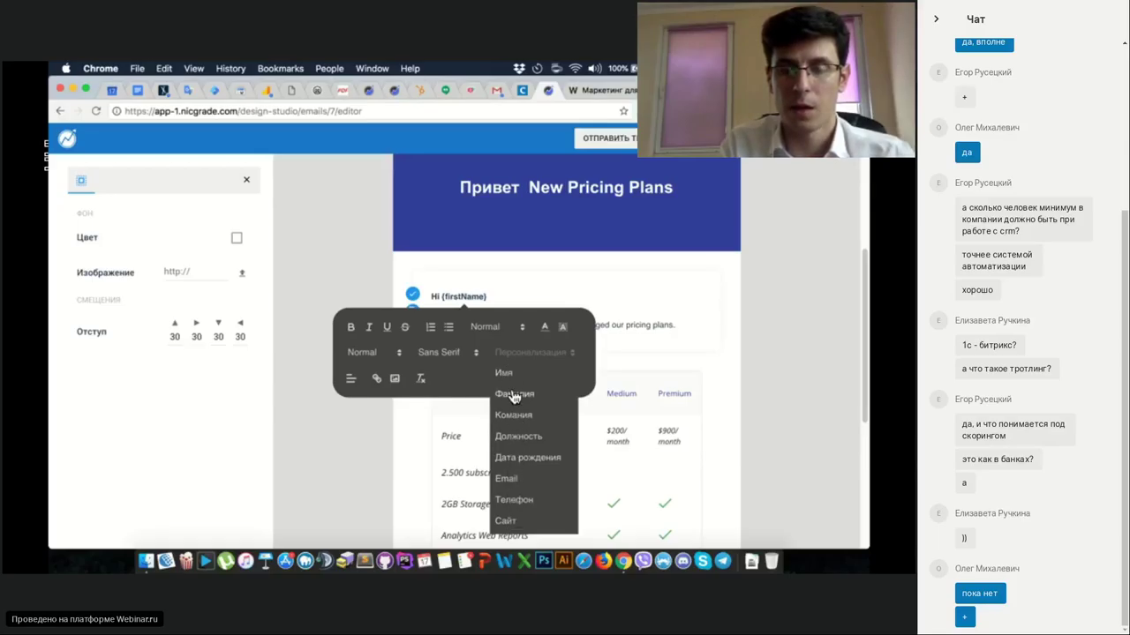
click(648, 297)
Exit the editor back to the тест email's overview page.
scroll(521, 306, up, 1)
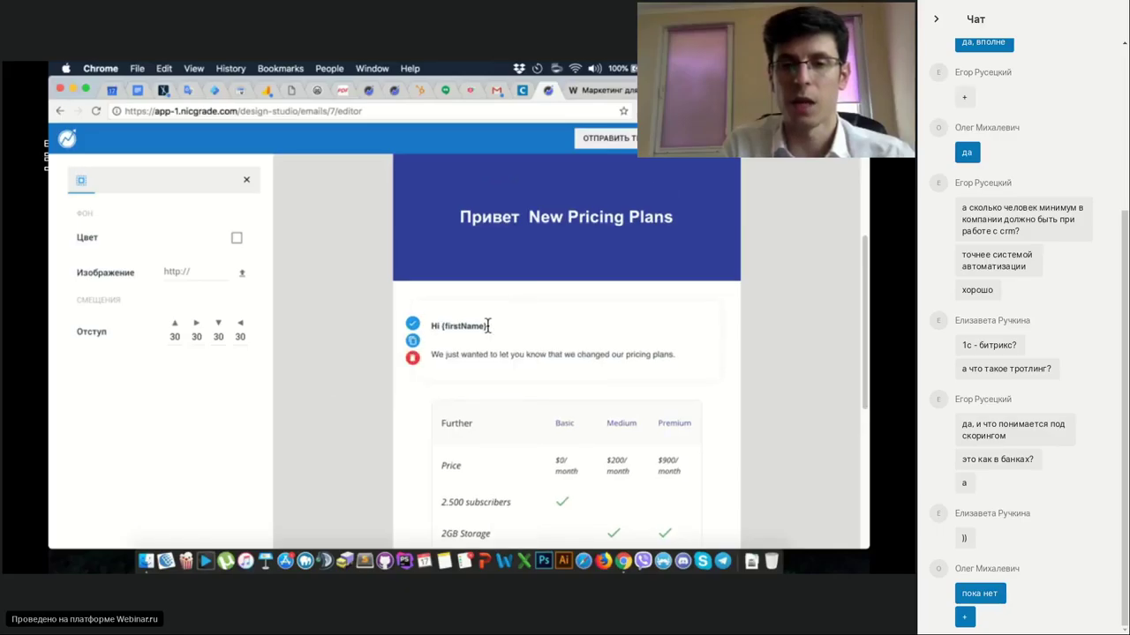
scroll(488, 326, up, 2)
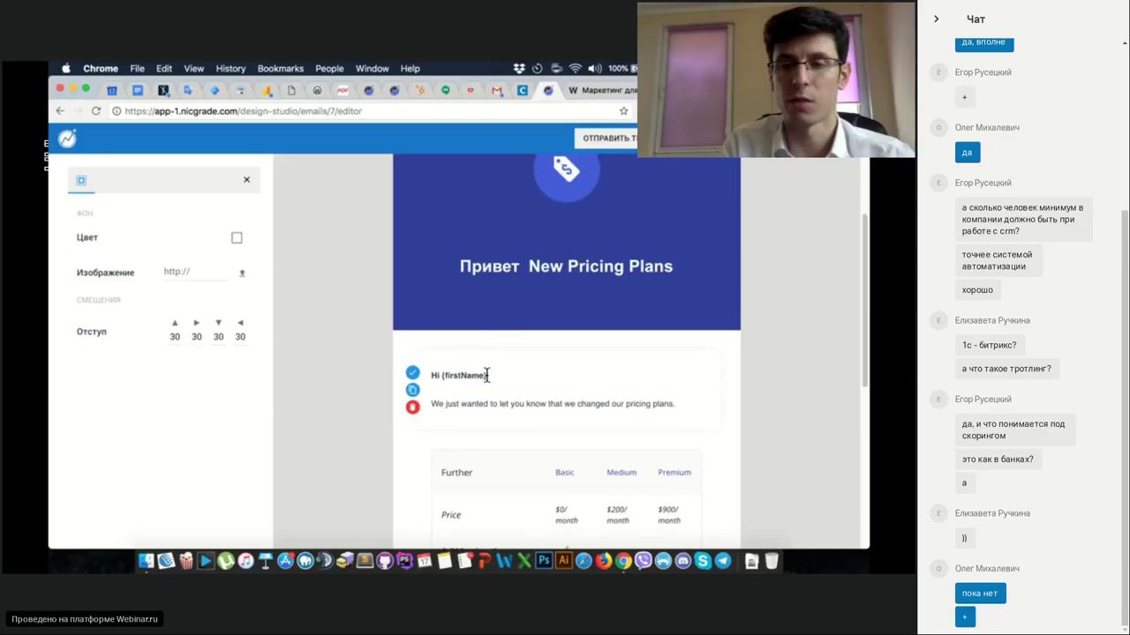
scroll(510, 391, up, 3)
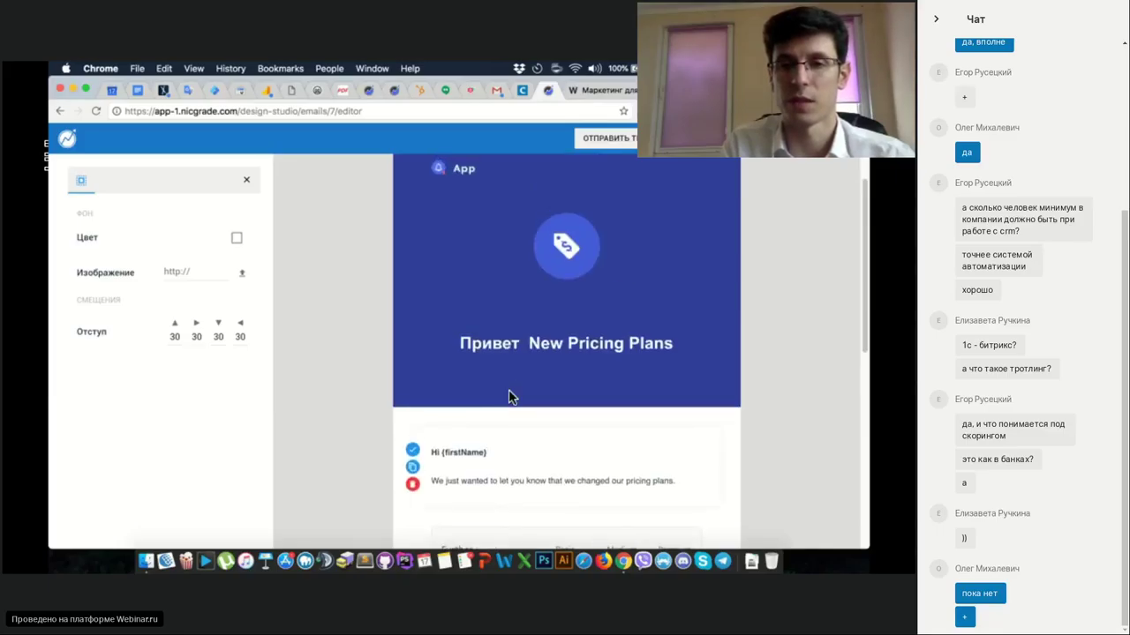
scroll(510, 393, up, 2)
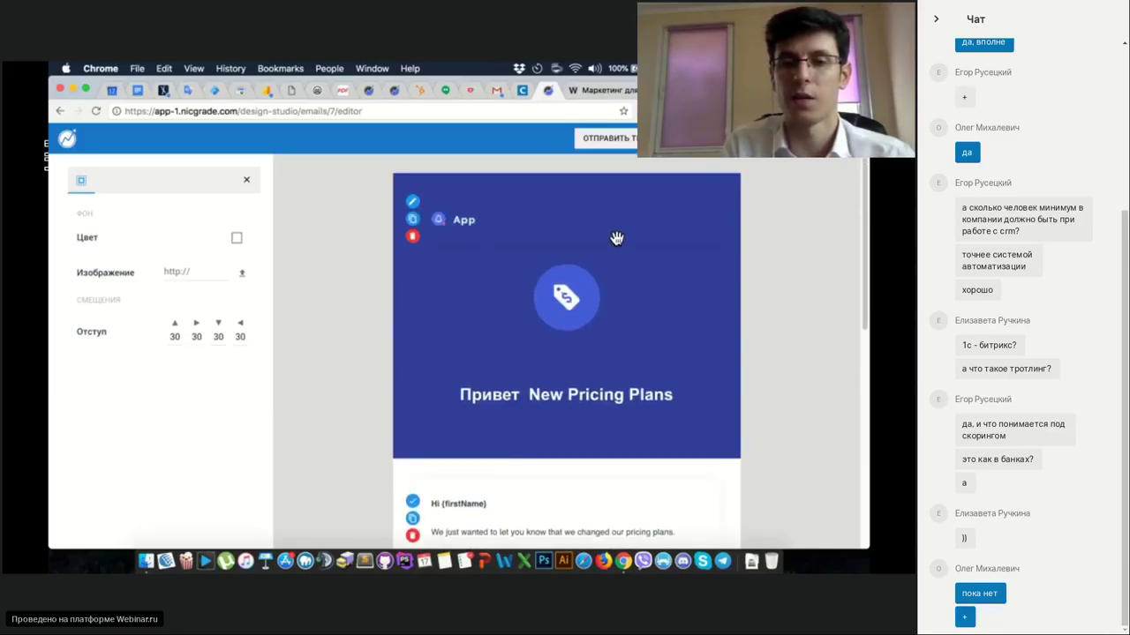
click(838, 139)
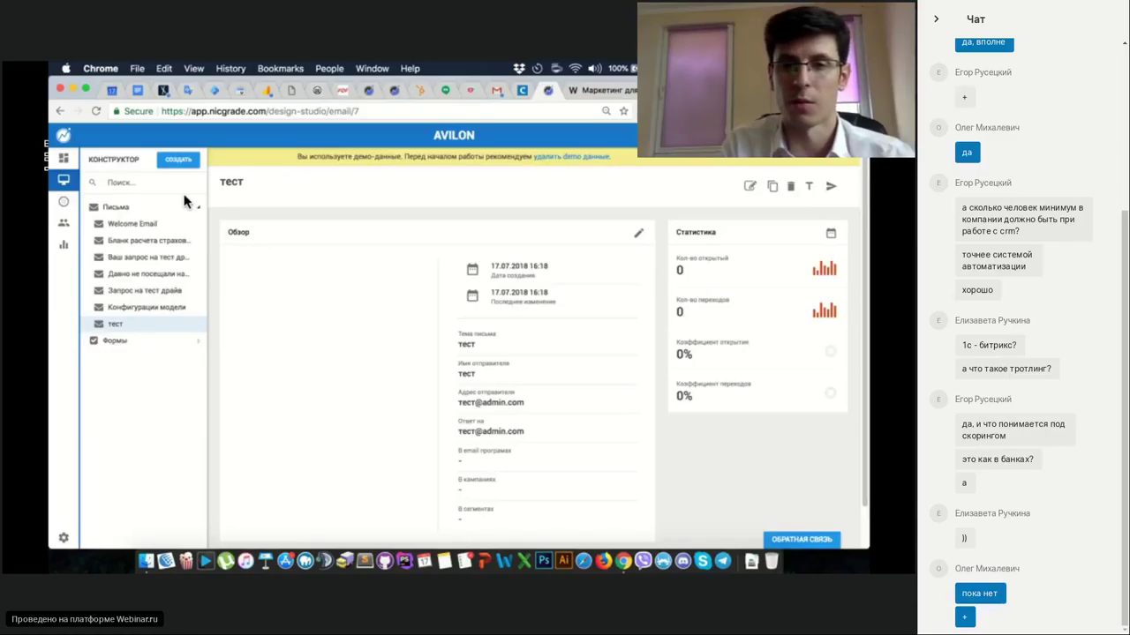
Open the Автоматизация section from the left sidebar.
click(62, 203)
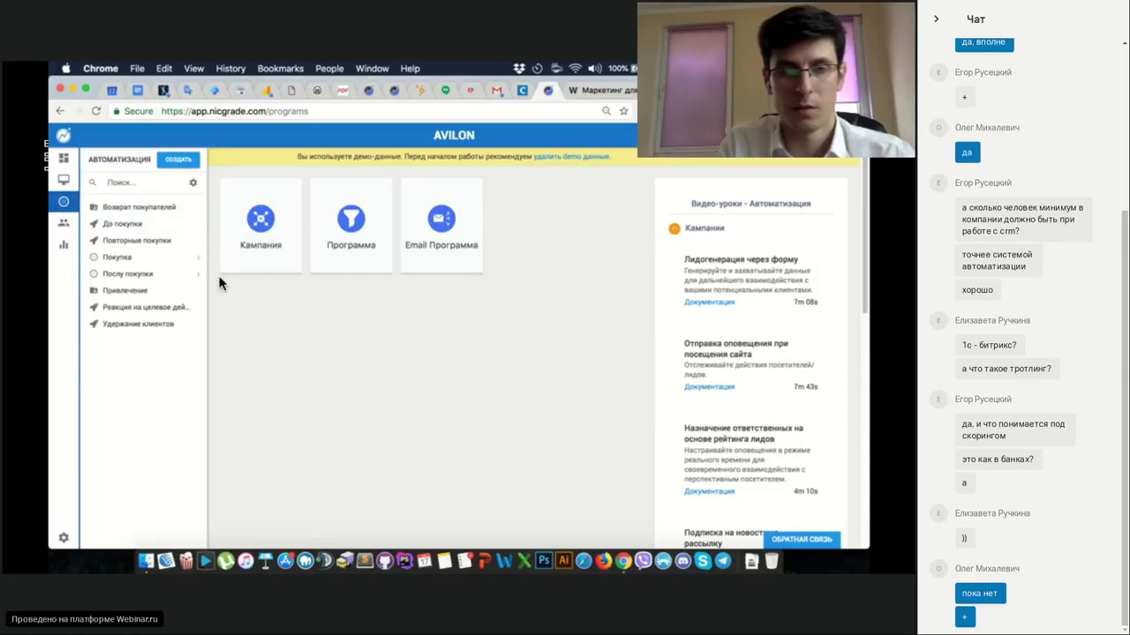
Start a new Email Программа, cancel it, then open Возврат покупателей.
click(173, 166)
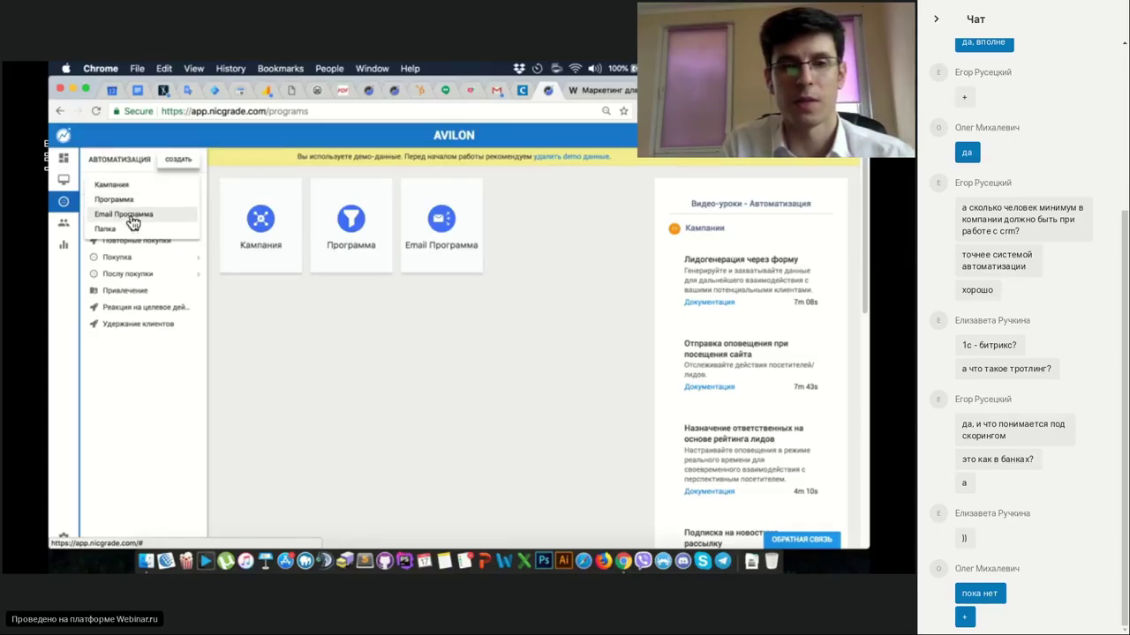
click(131, 216)
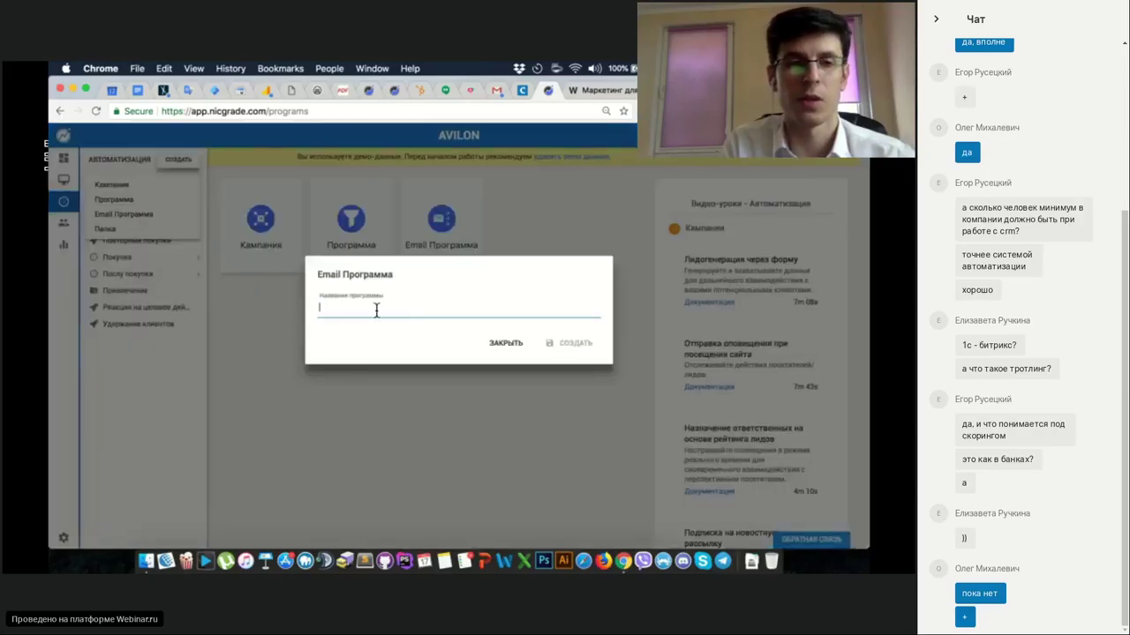
click(503, 344)
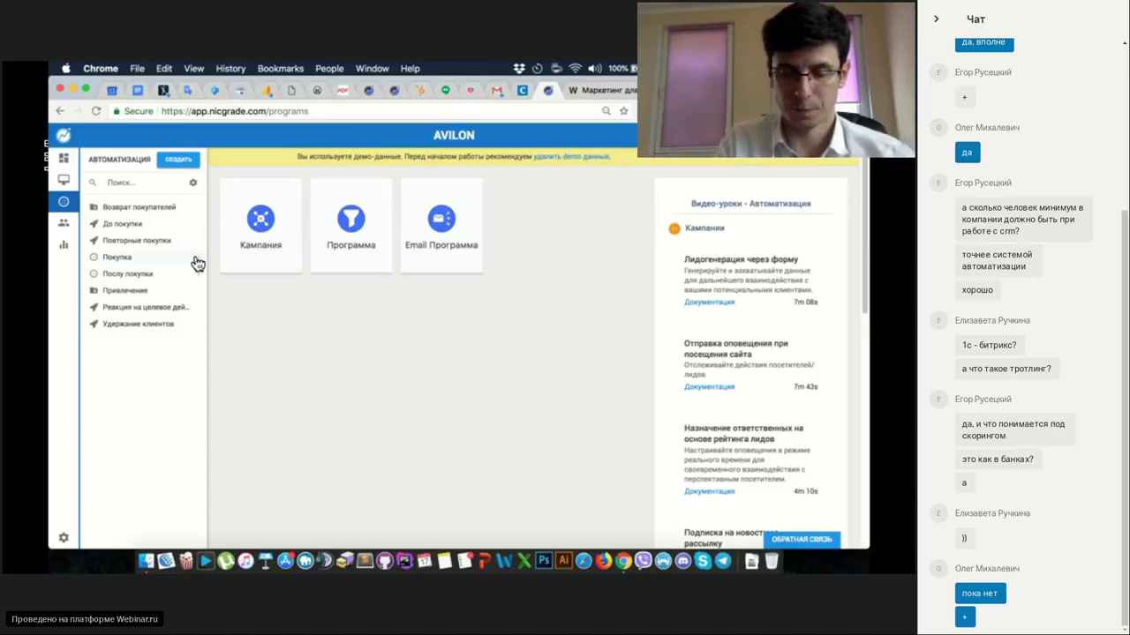
click(182, 212)
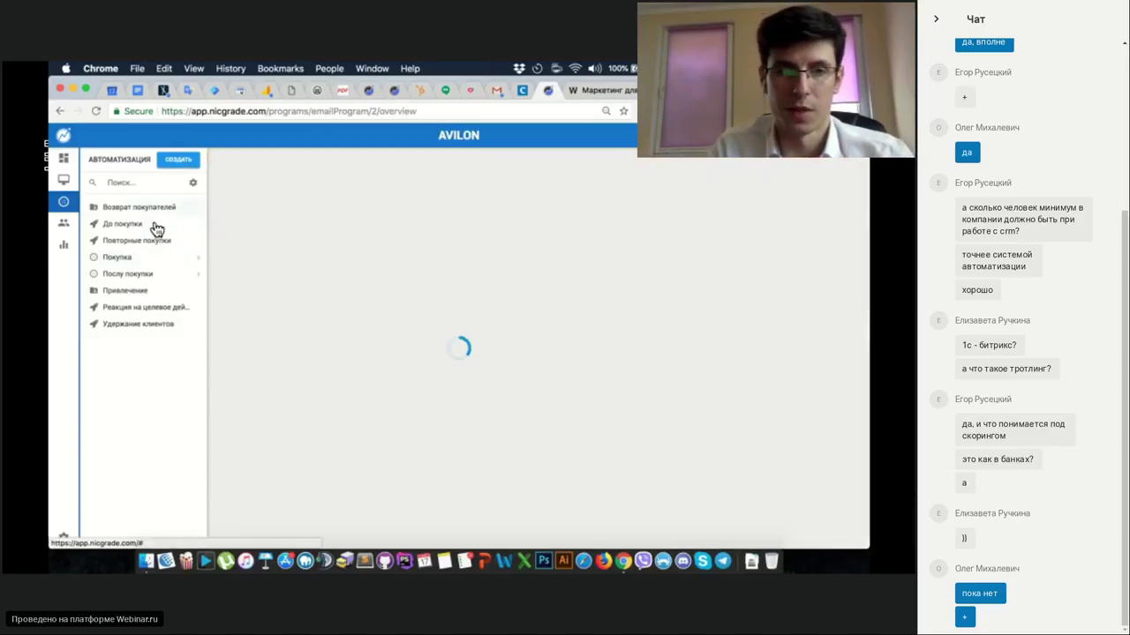
Review До покупки and the Покупка campaigns: Заказы авто, Кредитование и страхование, Сопутствующие товары.
click(156, 226)
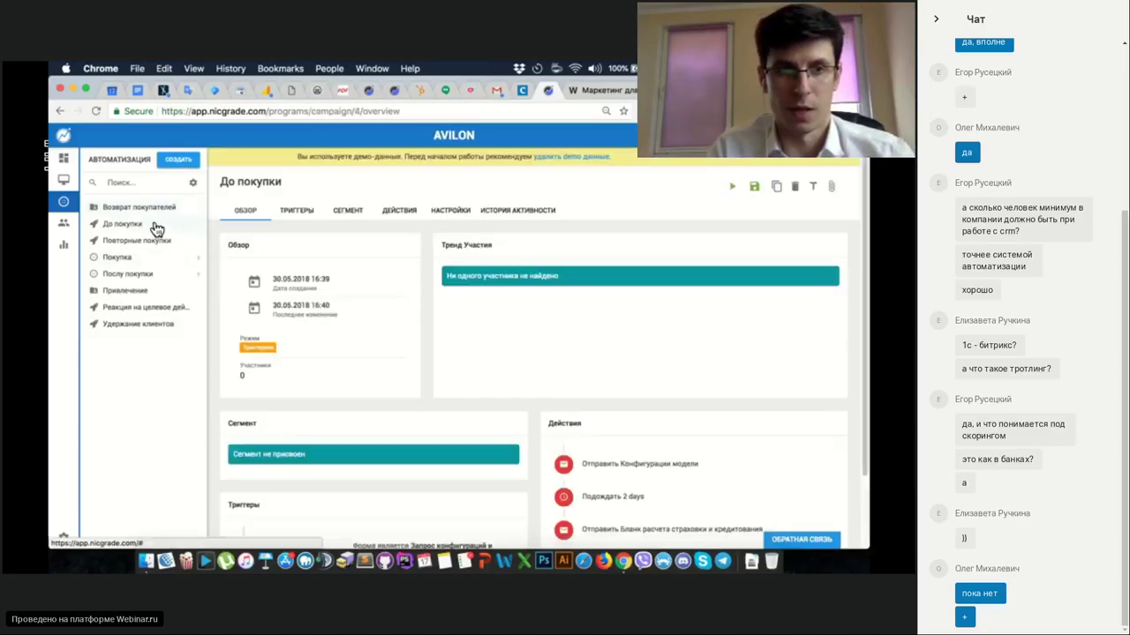
scroll(360, 351, down, 3)
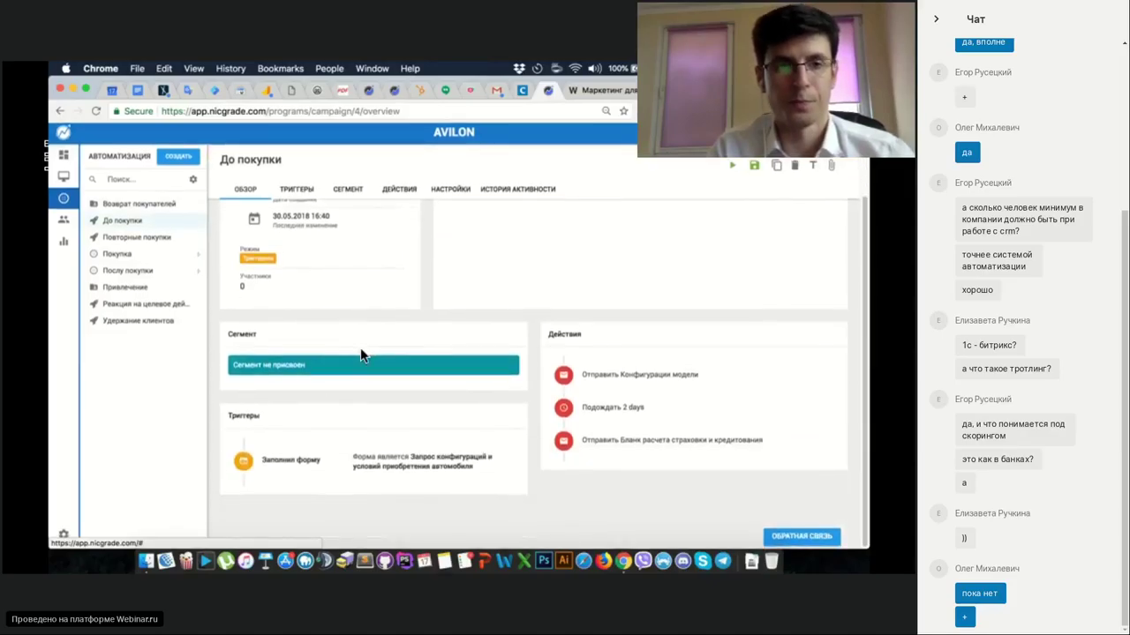
scroll(360, 353, up, 5)
scroll(360, 353, down, 5)
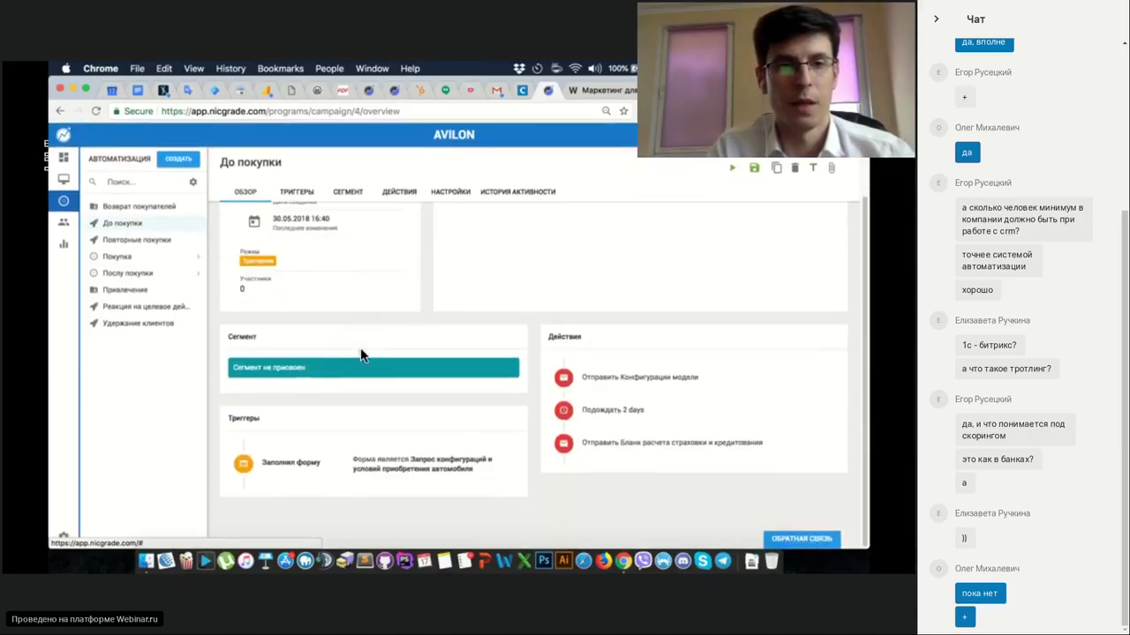
scroll(418, 376, up, 5)
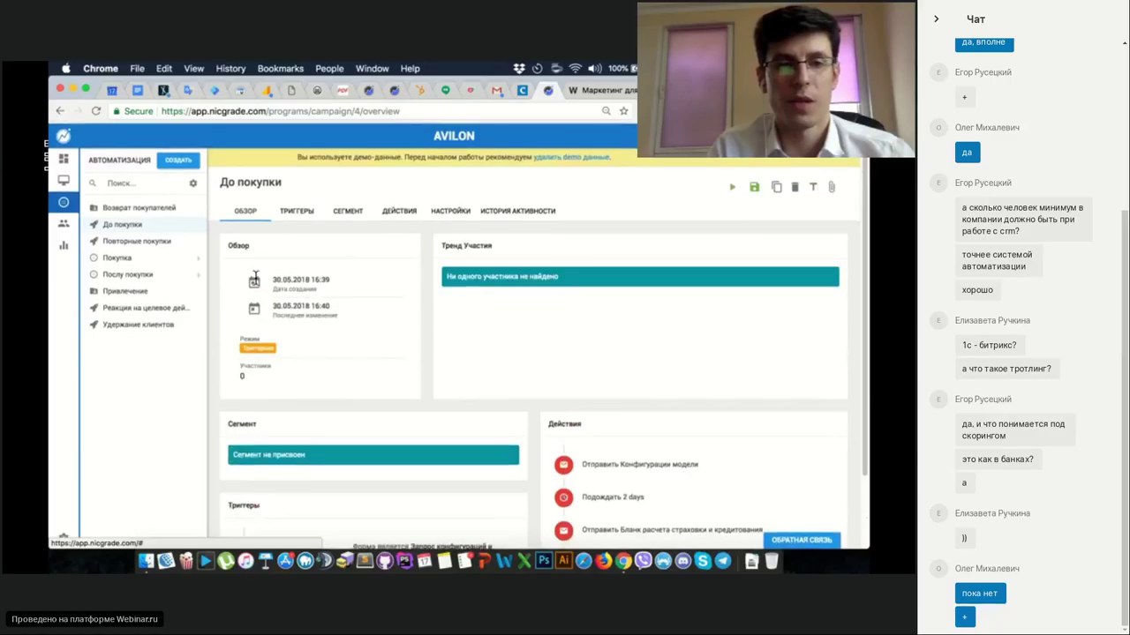
click(196, 256)
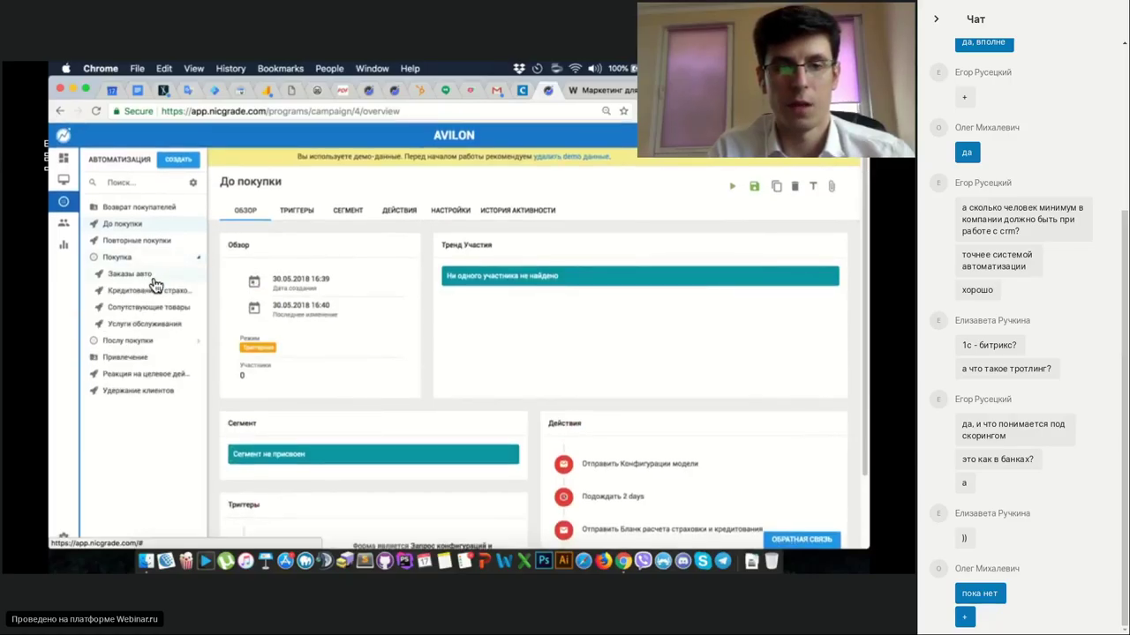
click(155, 279)
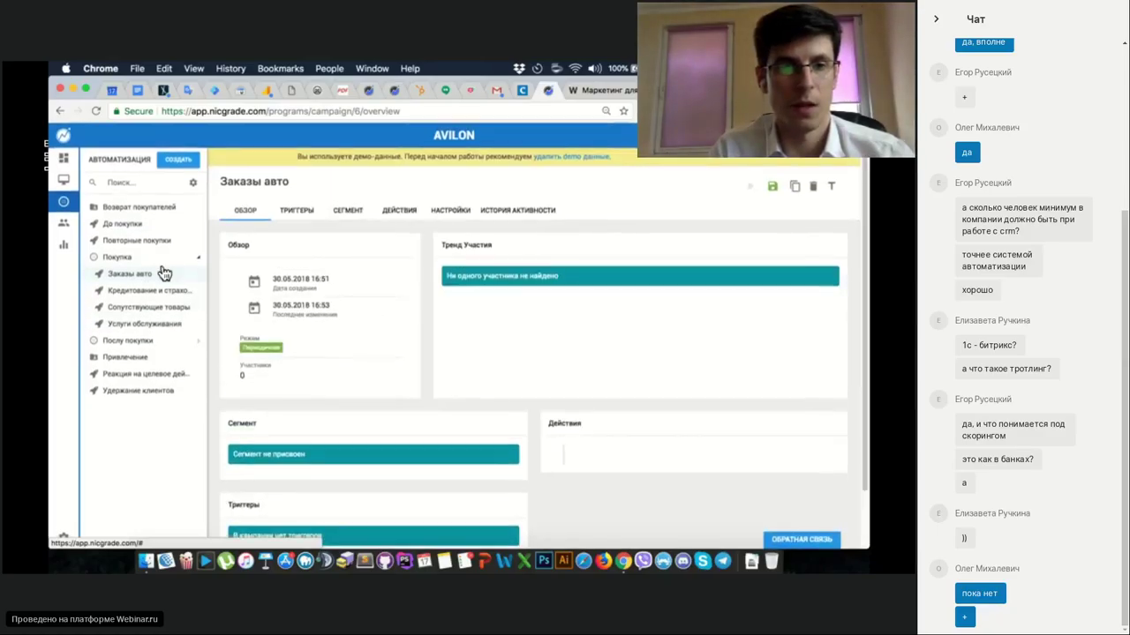
click(139, 297)
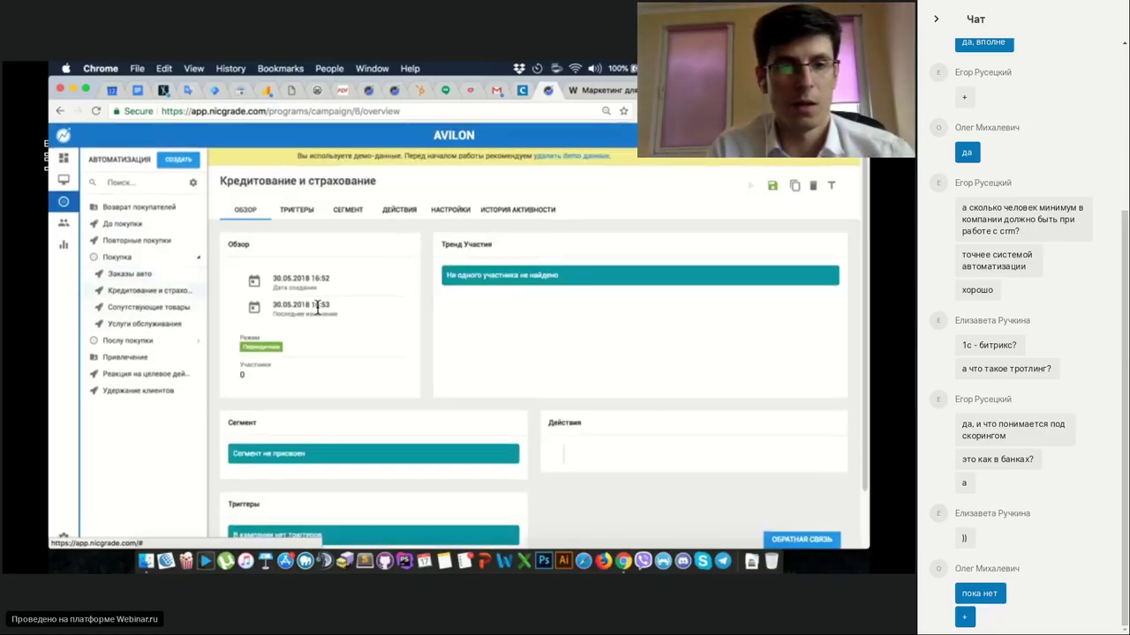
click(128, 314)
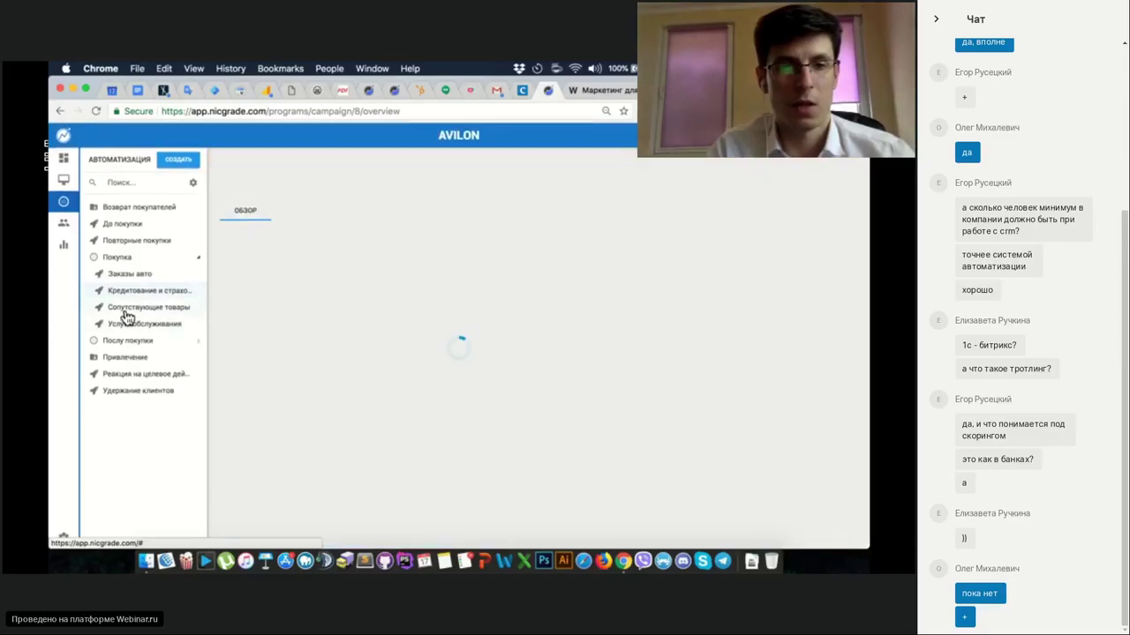
Expand the after-purchase folder and review the Готовые заказы campaign overview.
click(196, 345)
click(135, 357)
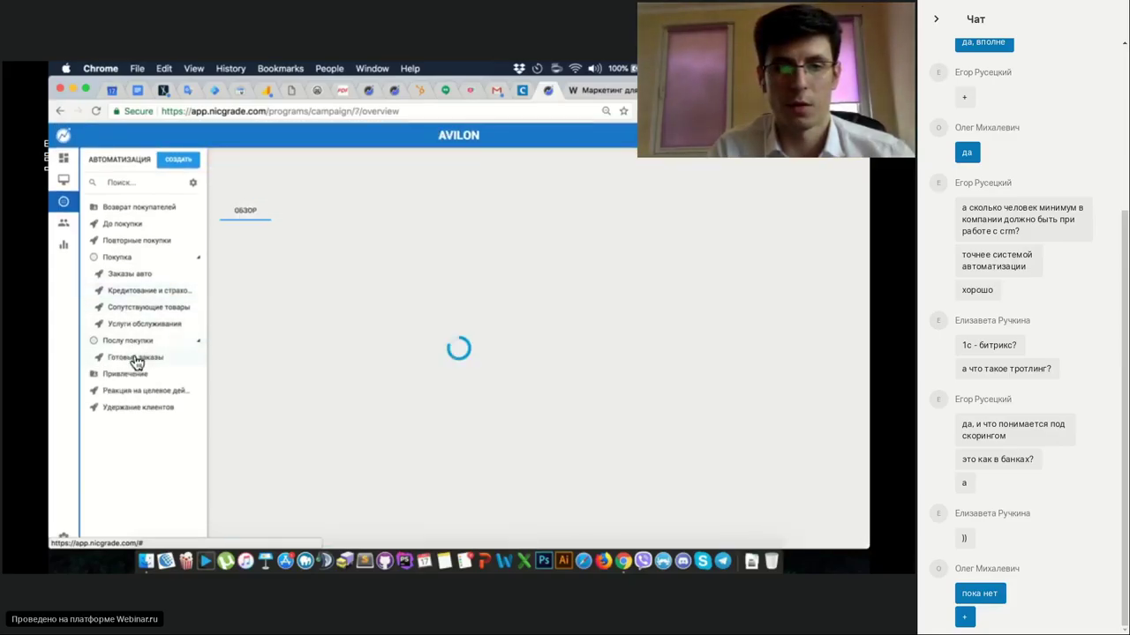
scroll(345, 339, down, 2)
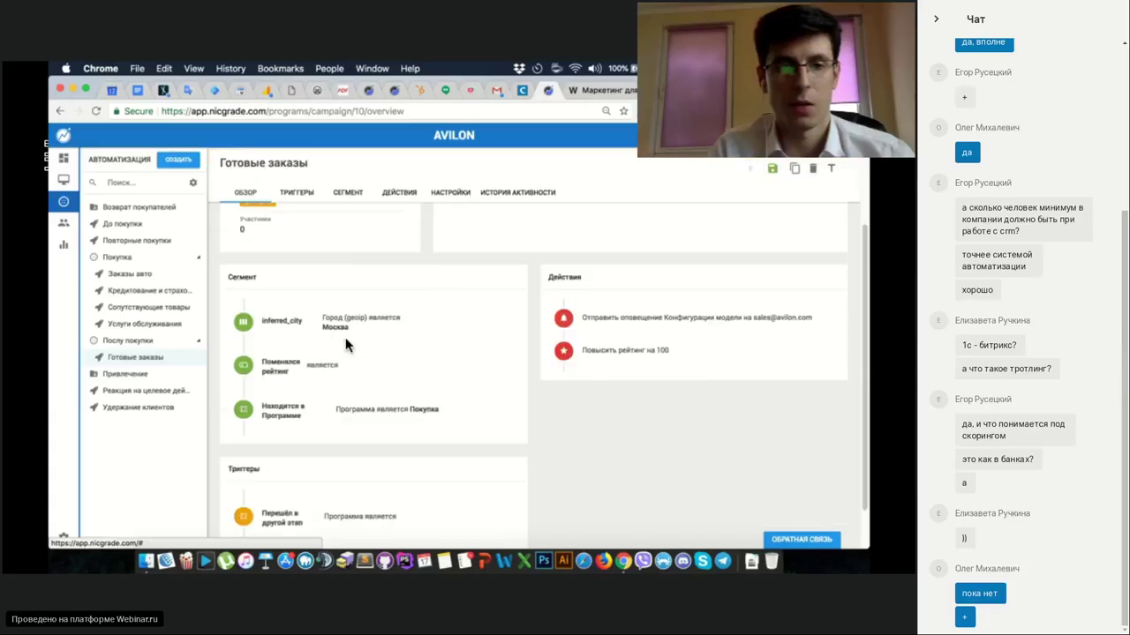
scroll(346, 344, up, 3)
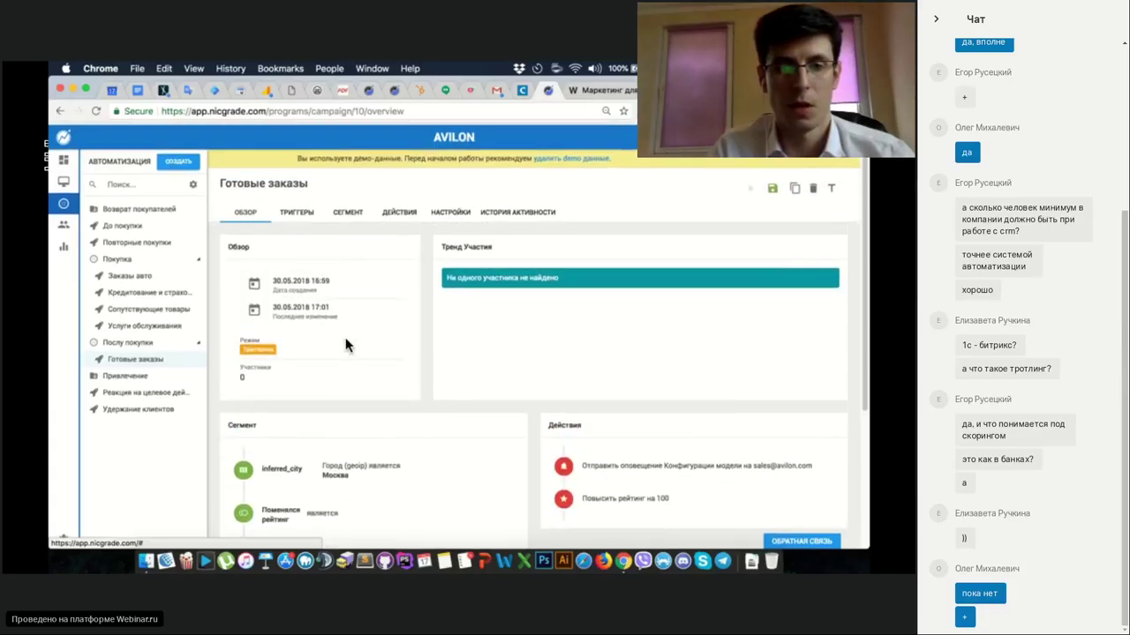
scroll(410, 366, down, 4)
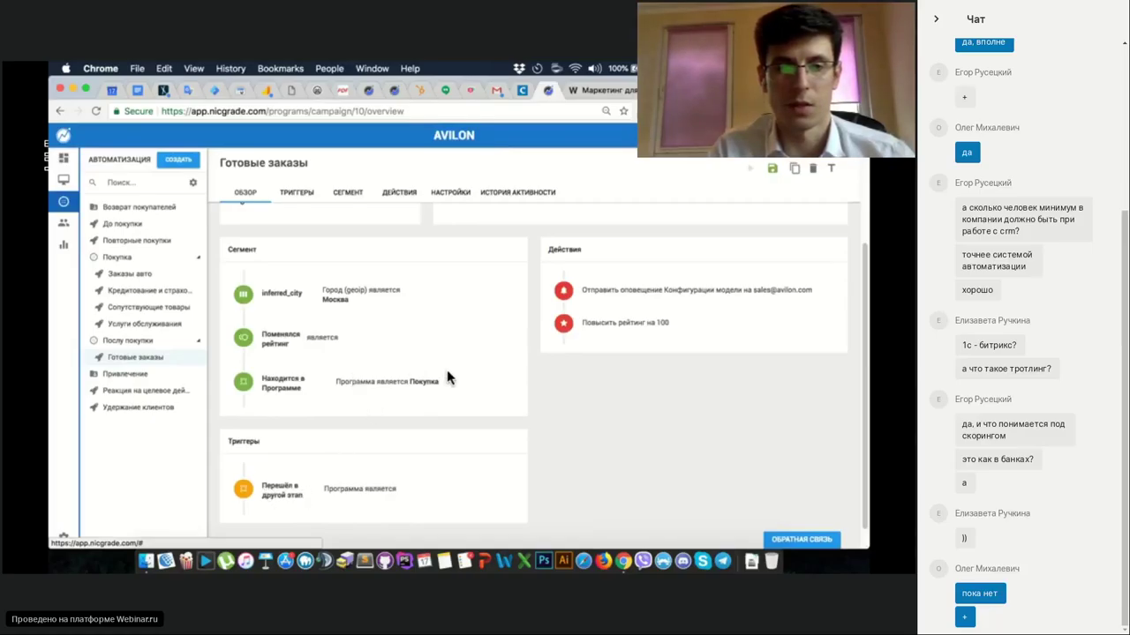
scroll(446, 378, up, 3)
scroll(418, 277, up, 2)
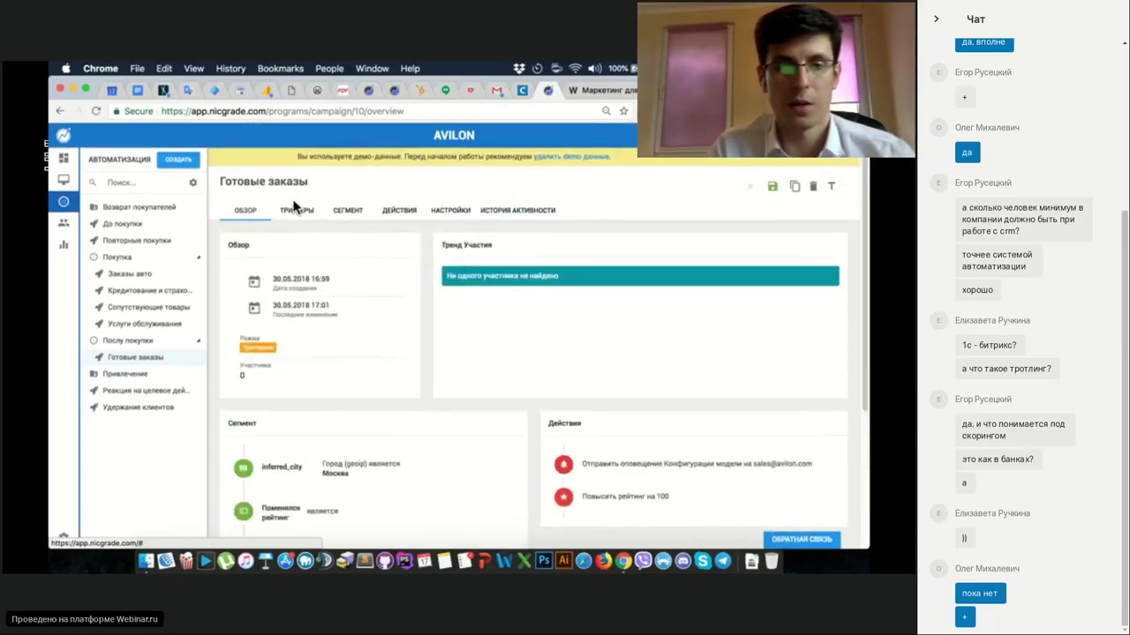
Show the Готовые заказы campaign triggers and scroll through the available trigger types.
click(296, 210)
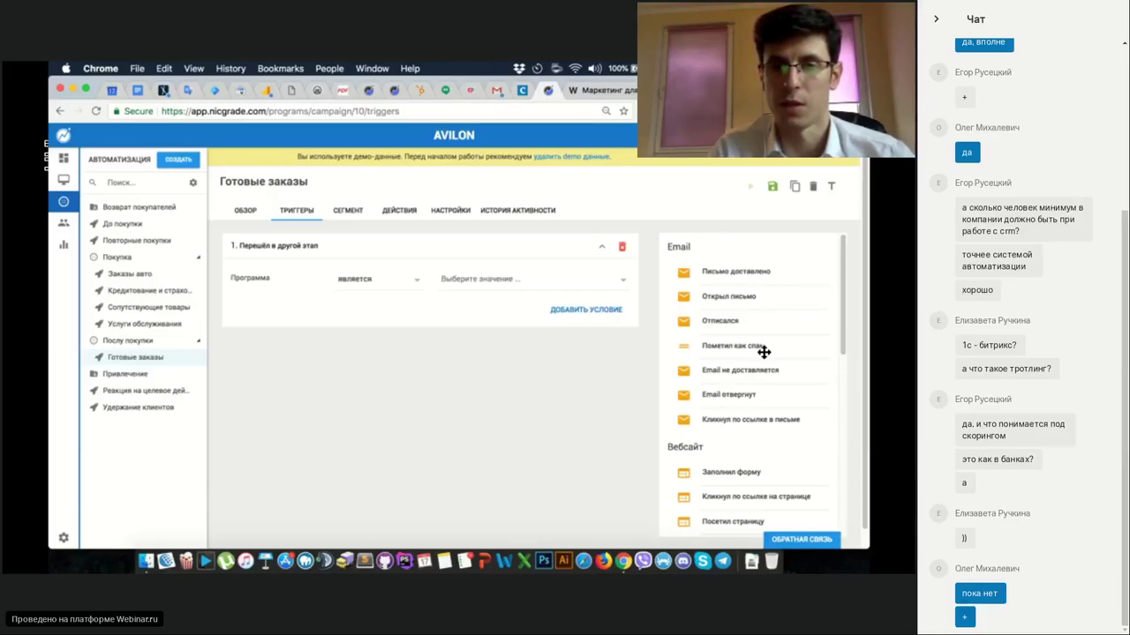
scroll(760, 350, down, 4)
scroll(746, 304, down, 1)
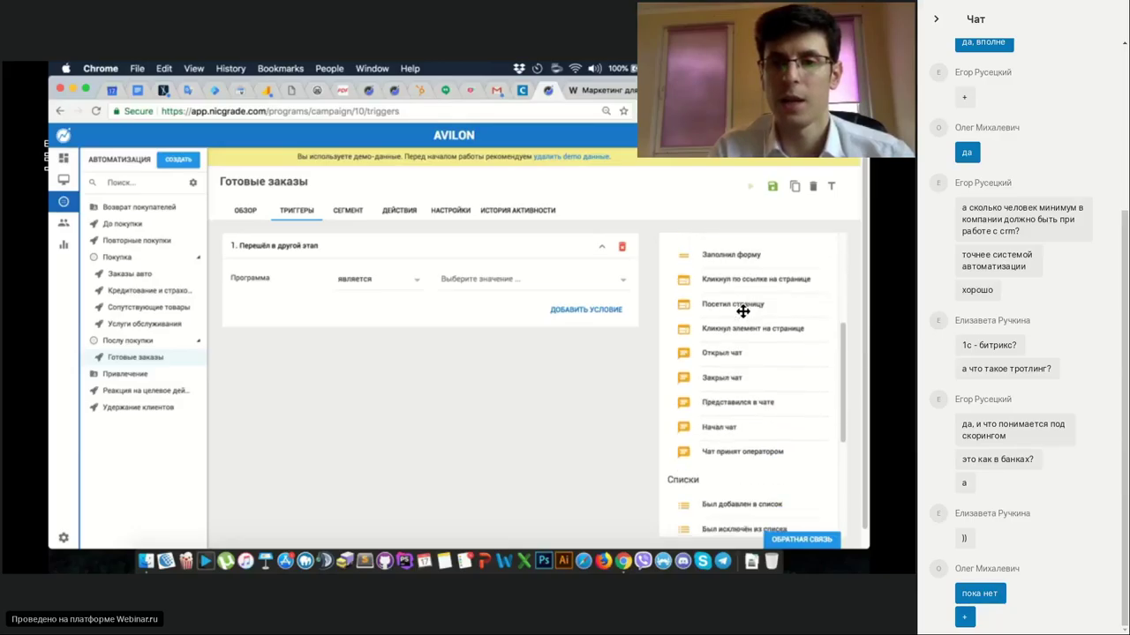
scroll(717, 444, down, 5)
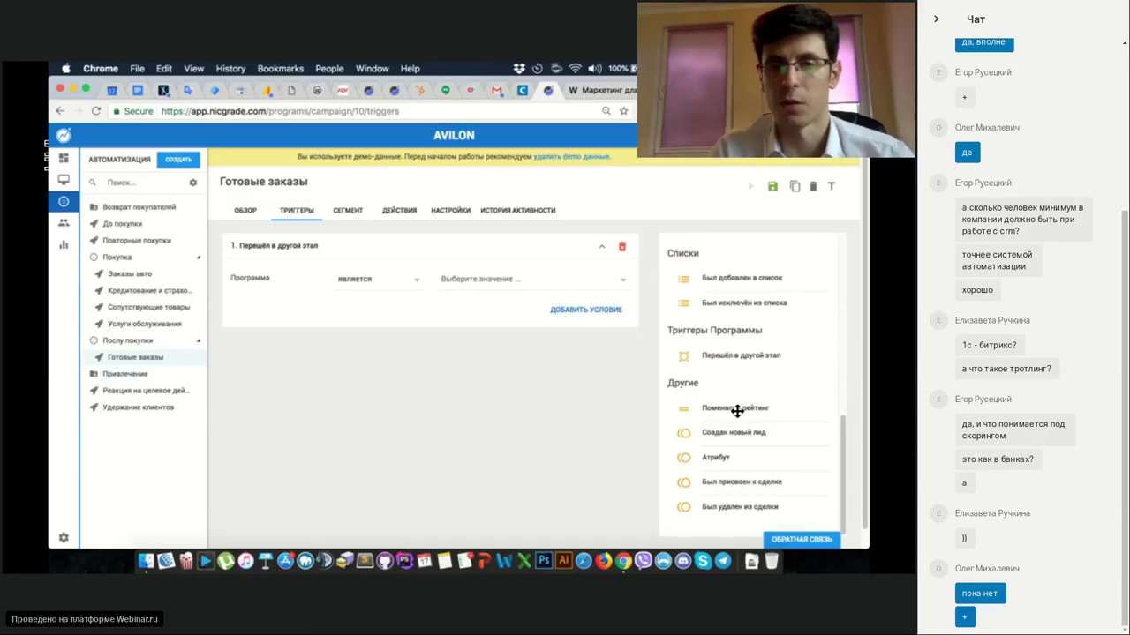
scroll(761, 393, up, 3)
scroll(761, 395, up, 6)
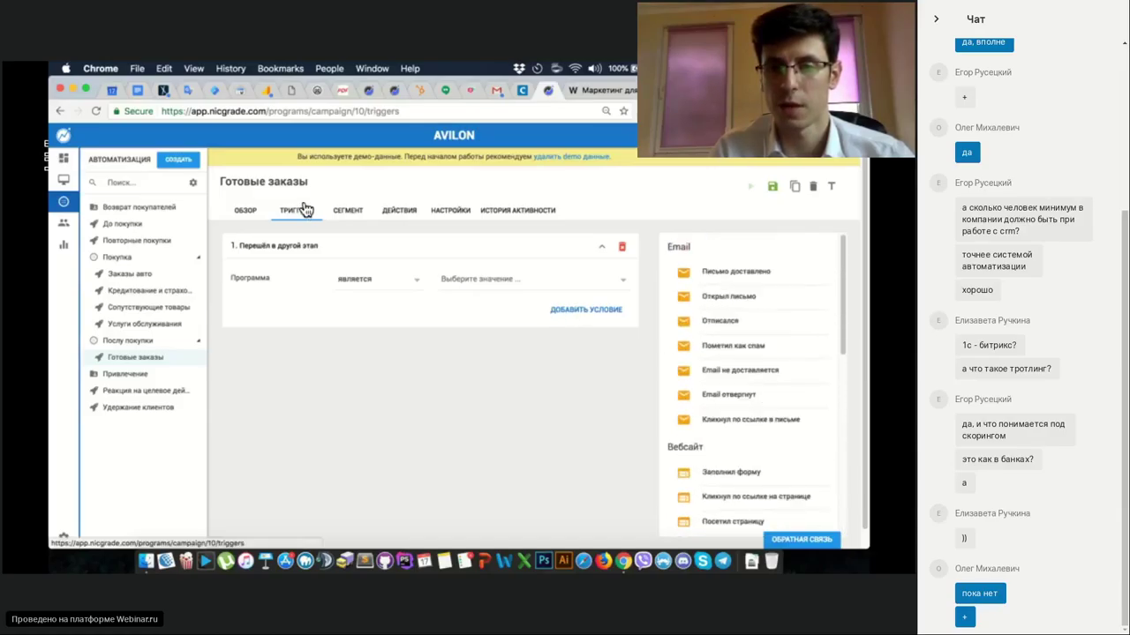
click(345, 215)
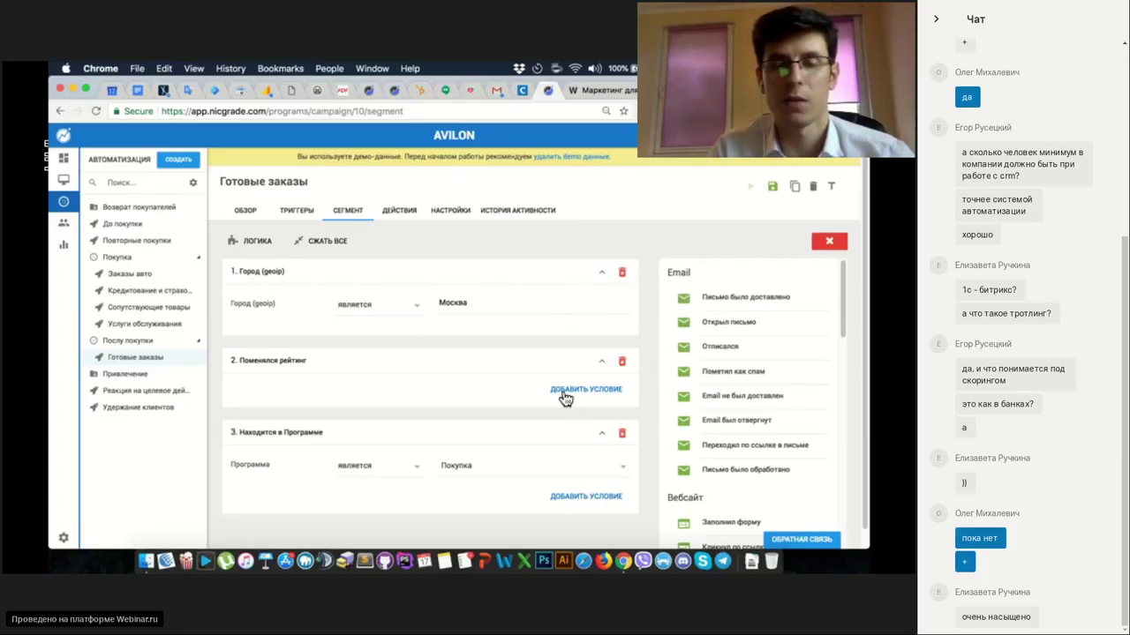
Glance at the rating condition choices and the ЛОГИКА dialog, keeping all three conditions unchanged.
click(599, 392)
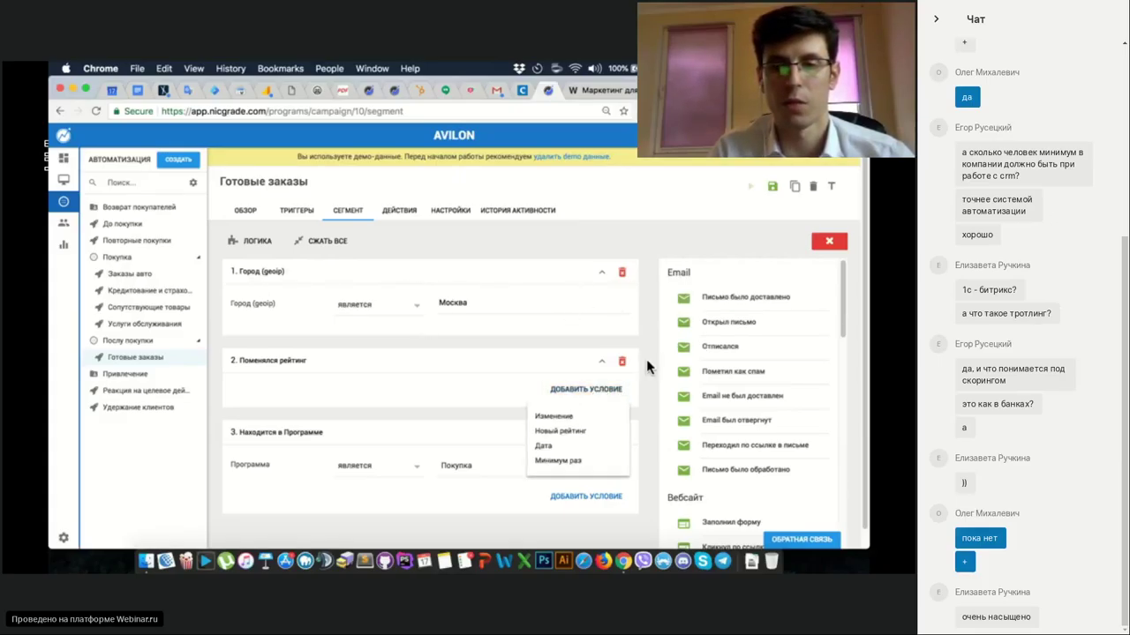
click(646, 359)
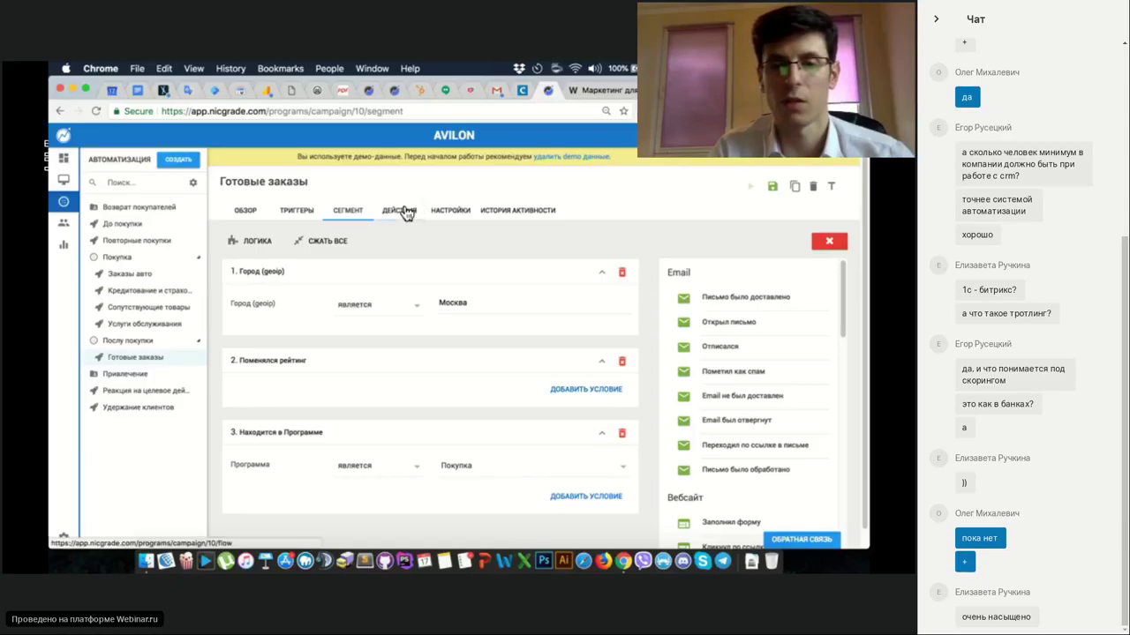
click(258, 238)
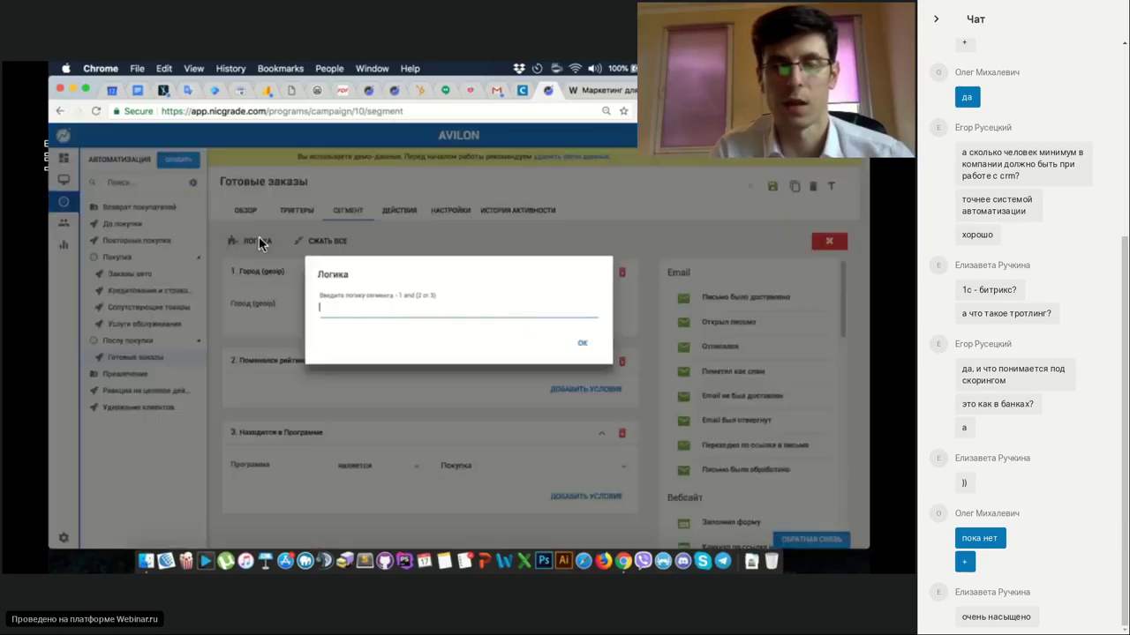
click(582, 233)
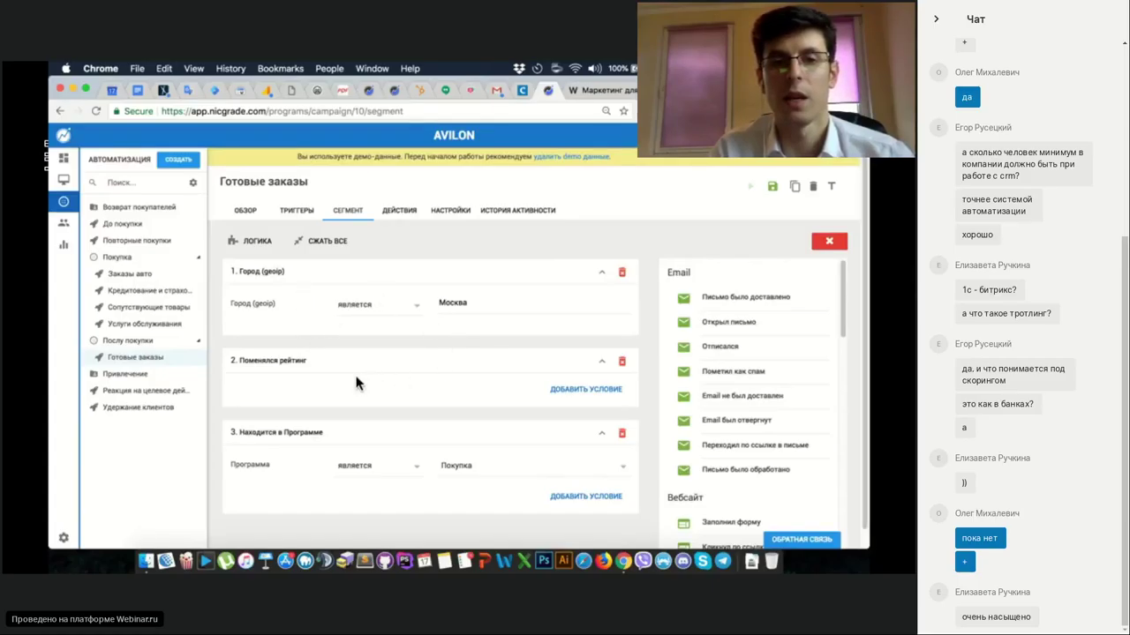
Set the Готовые заказы campaign's Режим to Единожды and view its empty activity history.
click(399, 212)
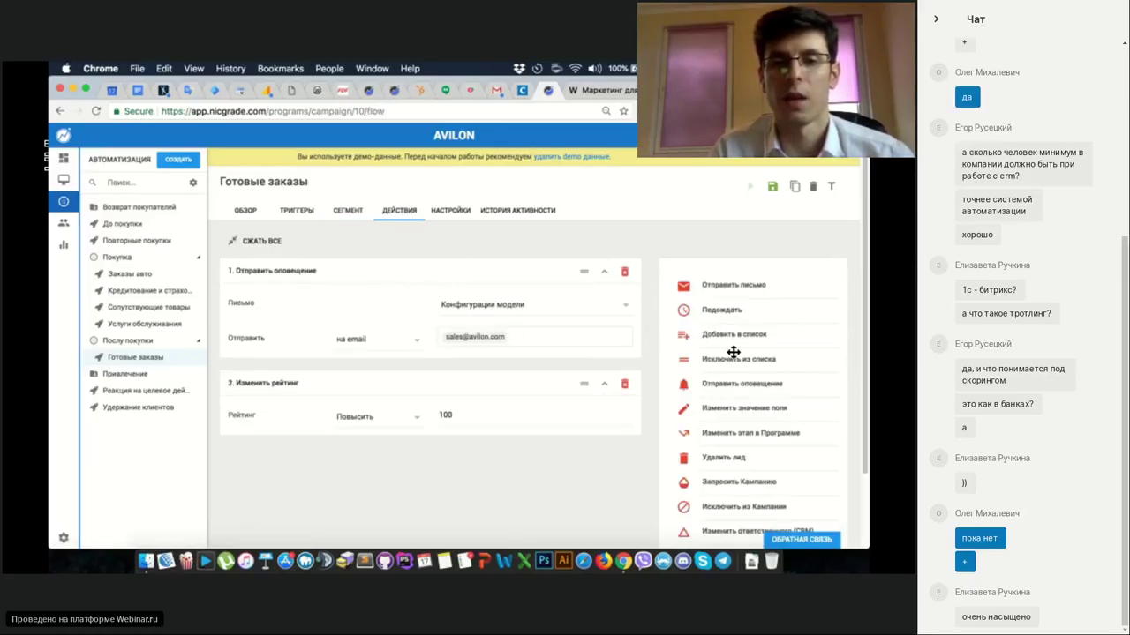
scroll(733, 352, down, 2)
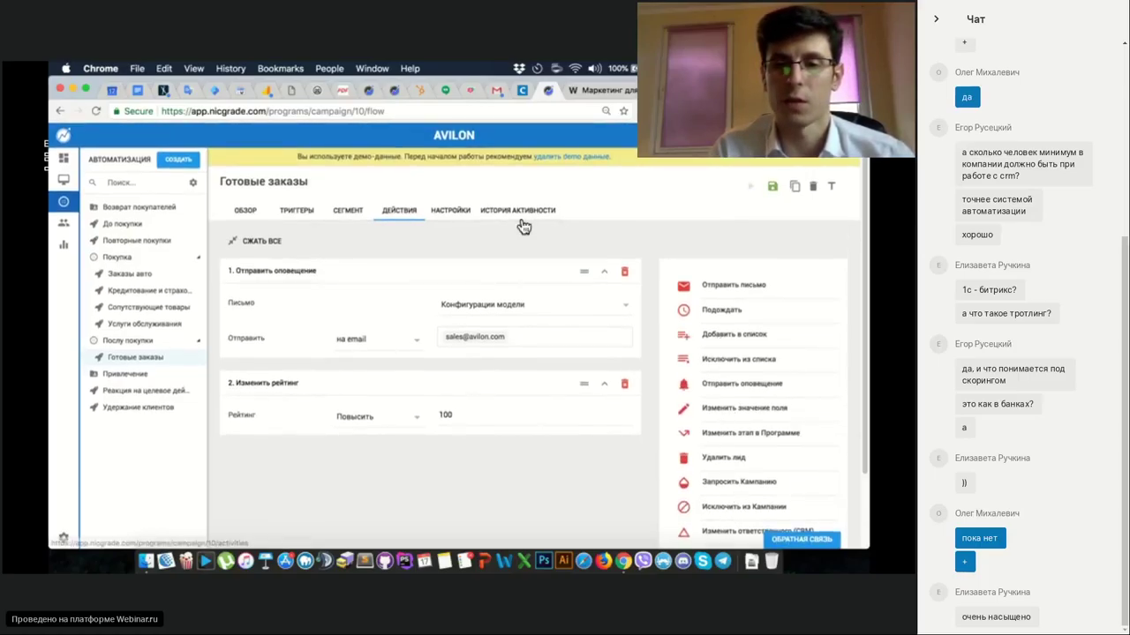
click(458, 213)
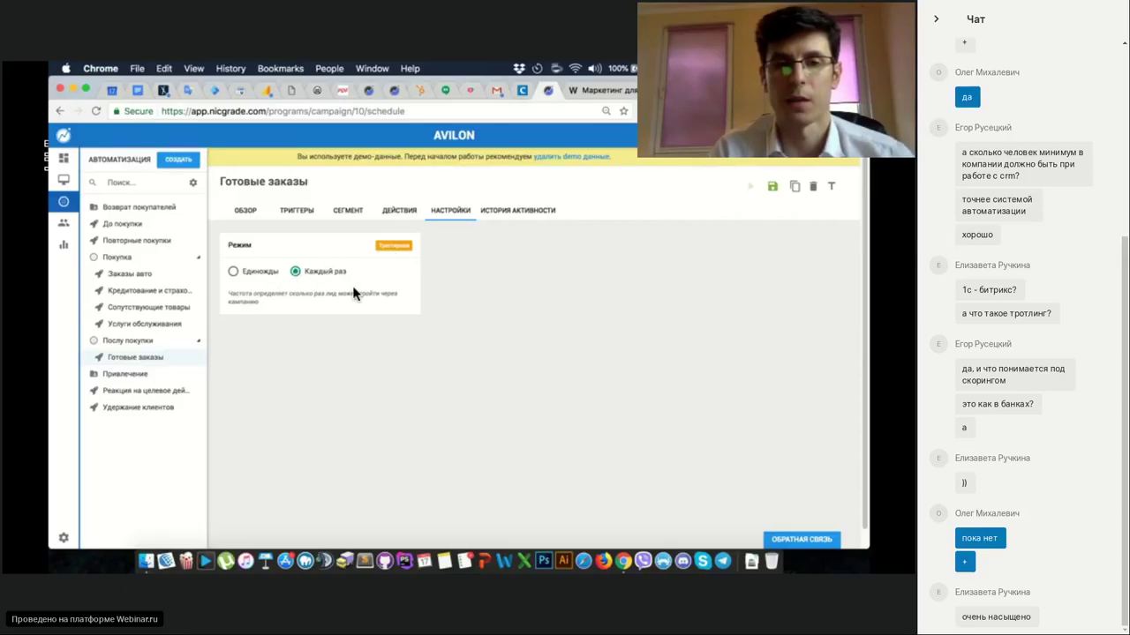
click(296, 212)
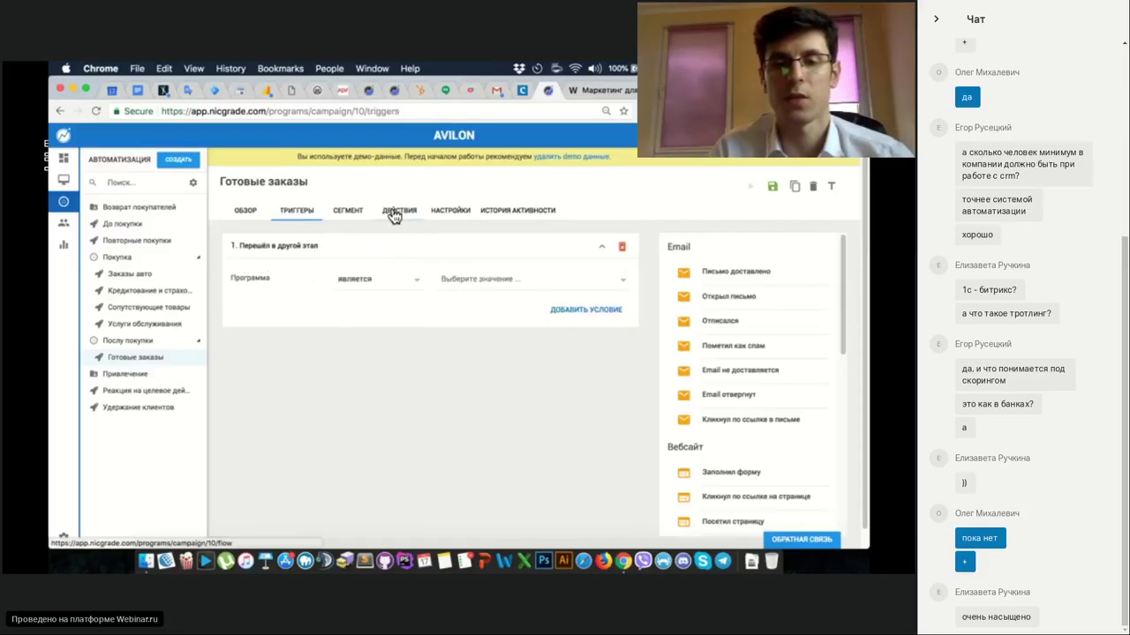
click(451, 212)
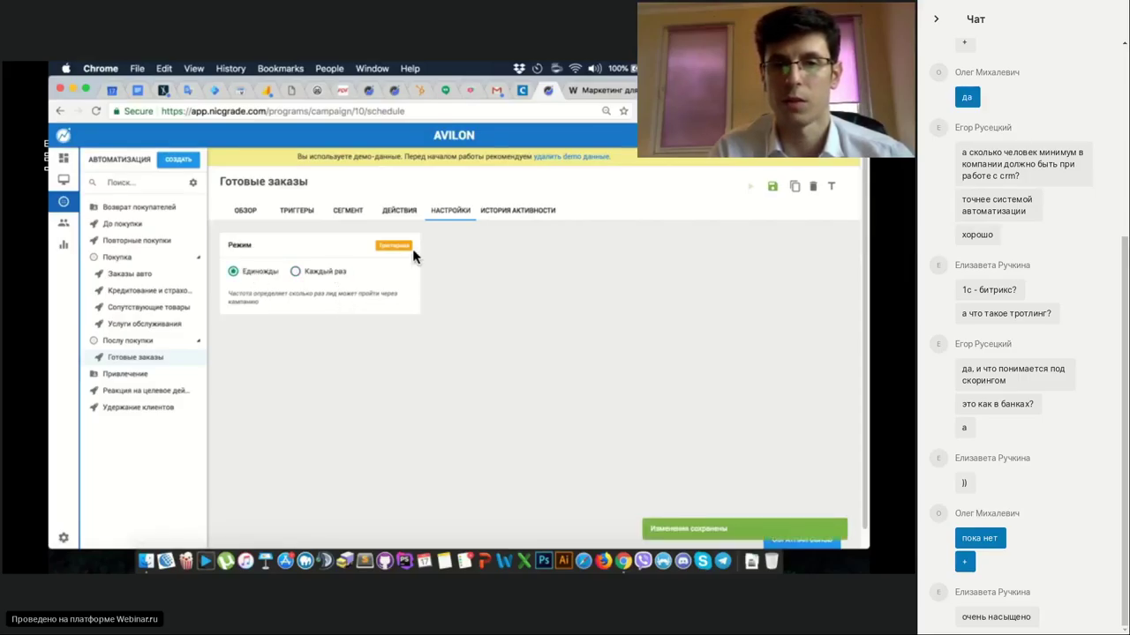
click(491, 217)
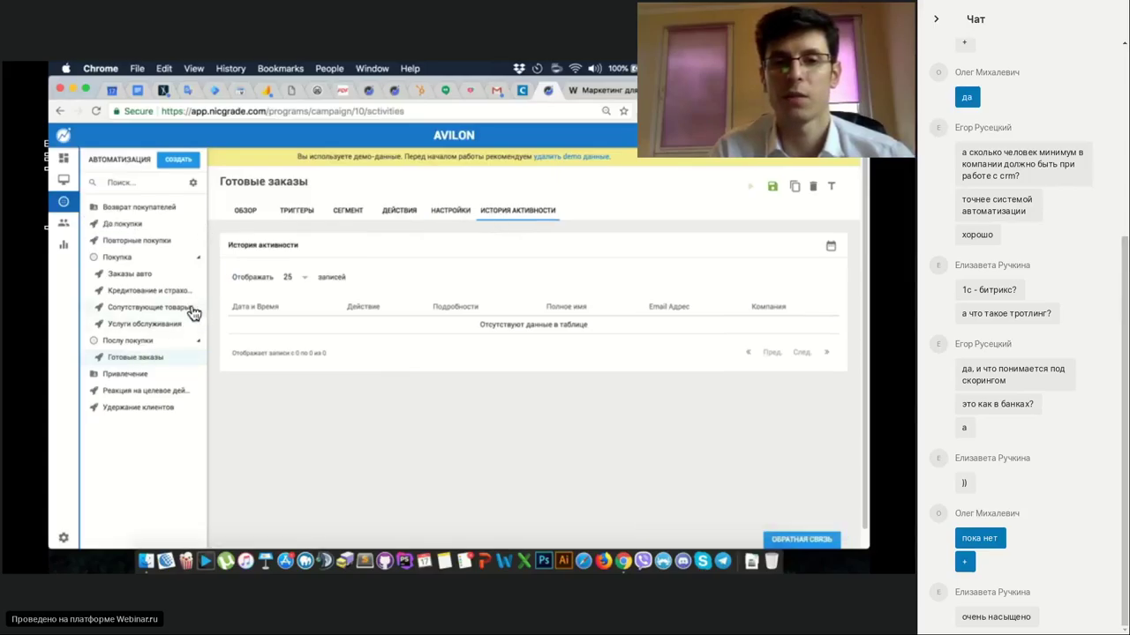
Look through the Реакция на целевое действий and Возврат покупателей campaigns.
click(152, 395)
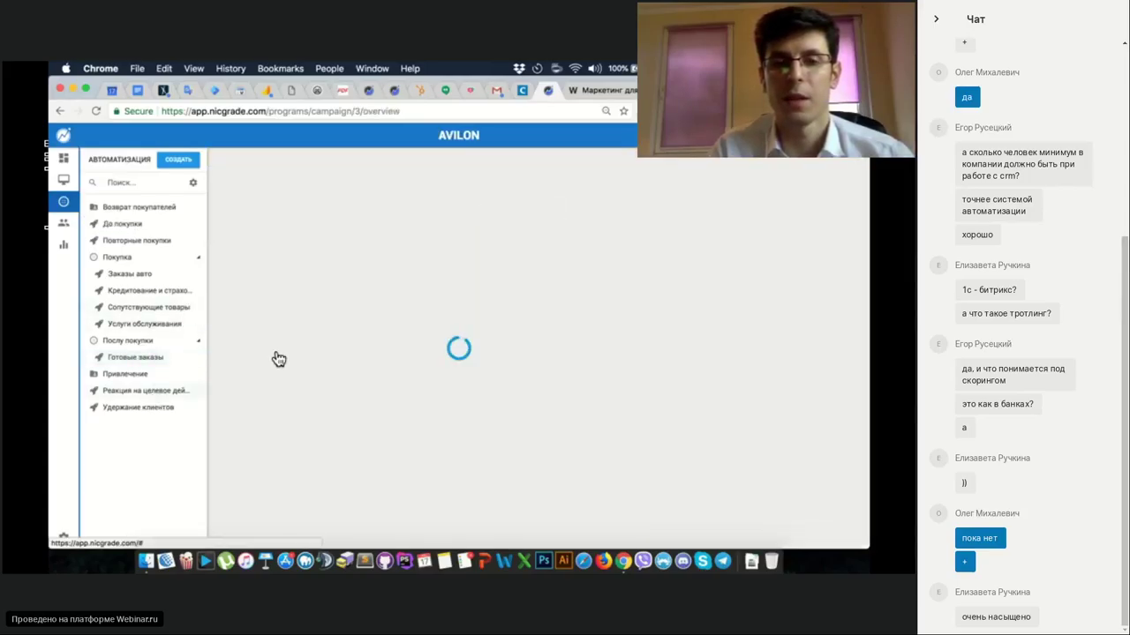
scroll(317, 353, down, 1)
scroll(316, 349, up, 2)
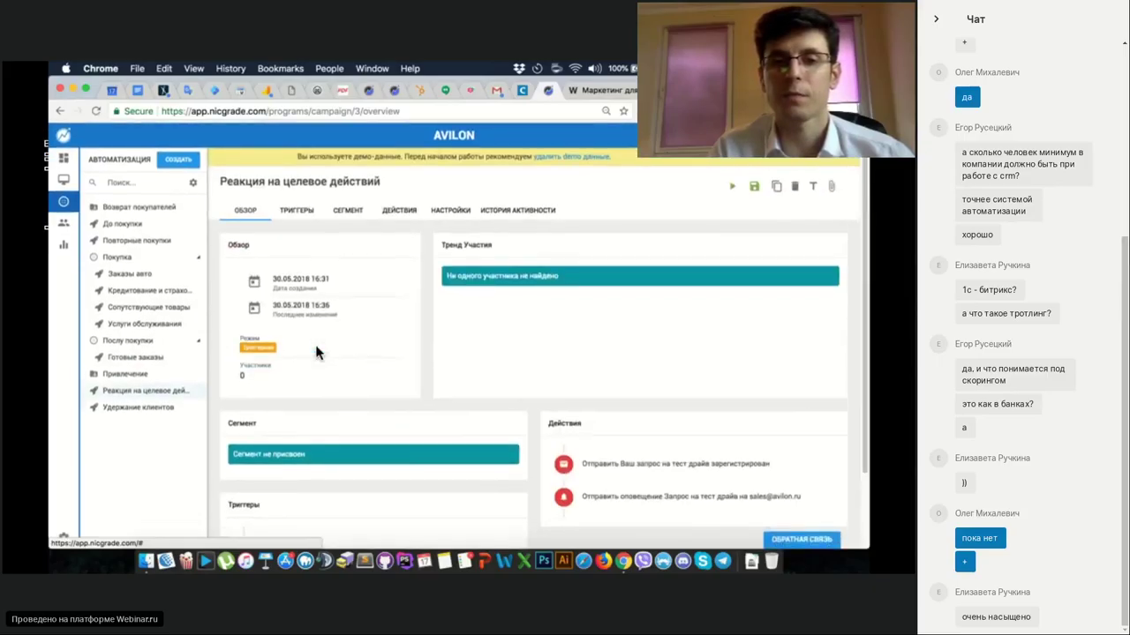
click(153, 212)
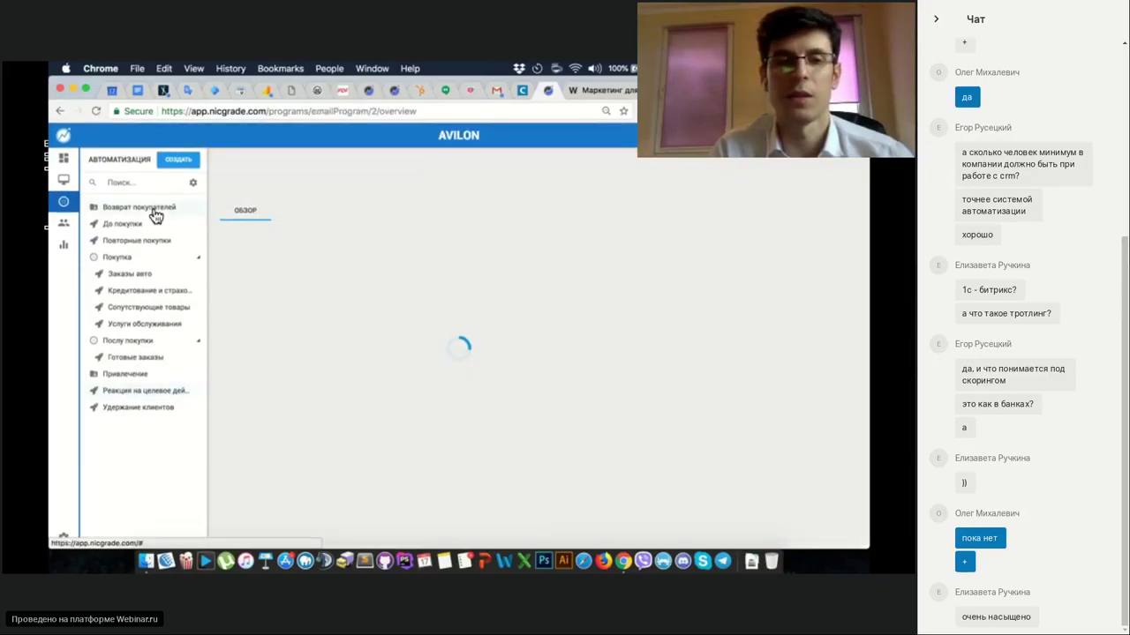
Expand Сегменты/Списки in База лидов, then bring up the Повторные покупки campaign.
click(59, 226)
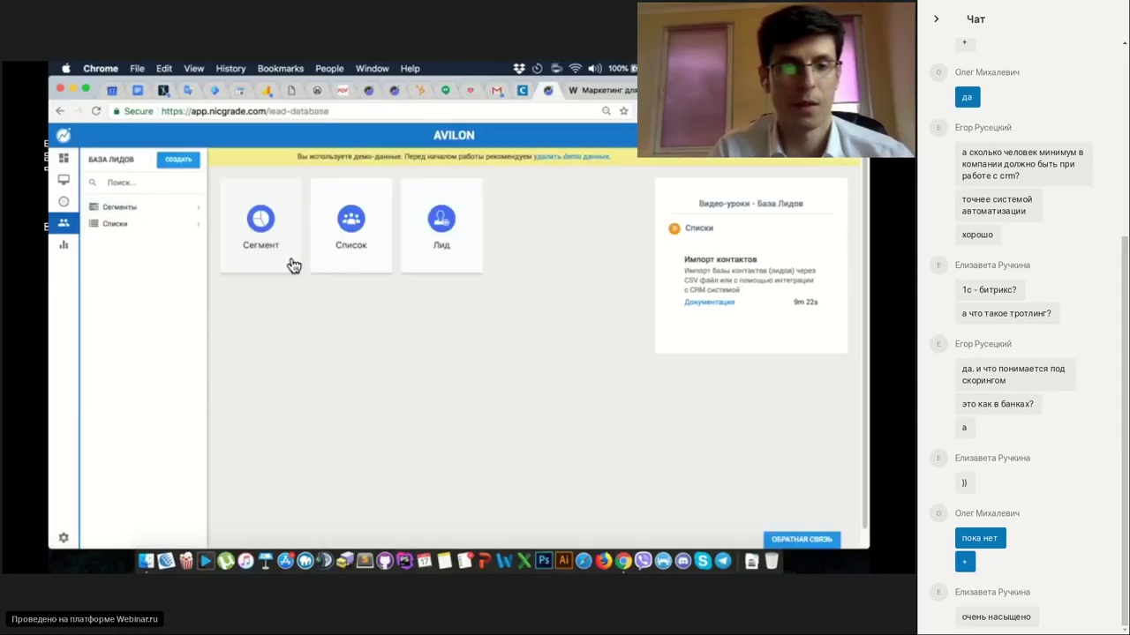
click(196, 296)
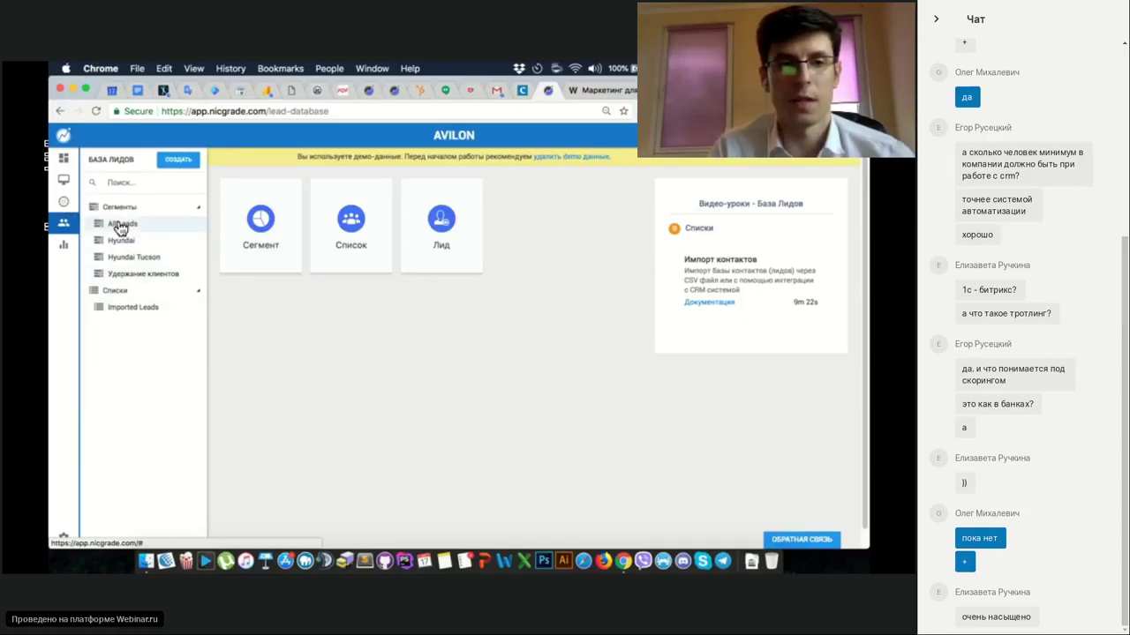
click(64, 203)
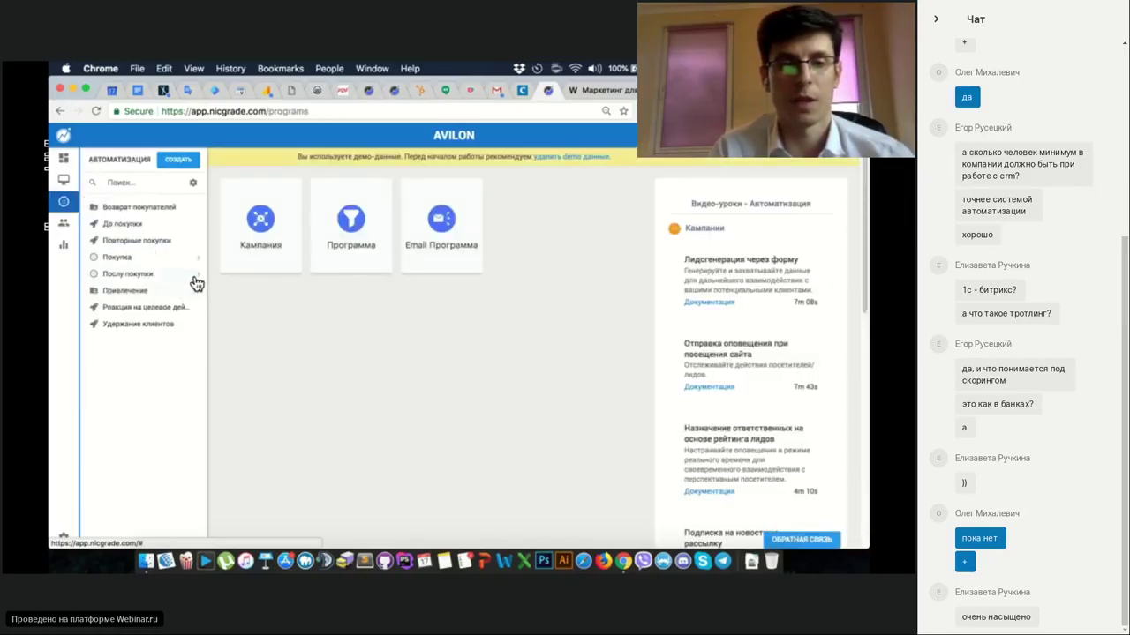
click(177, 242)
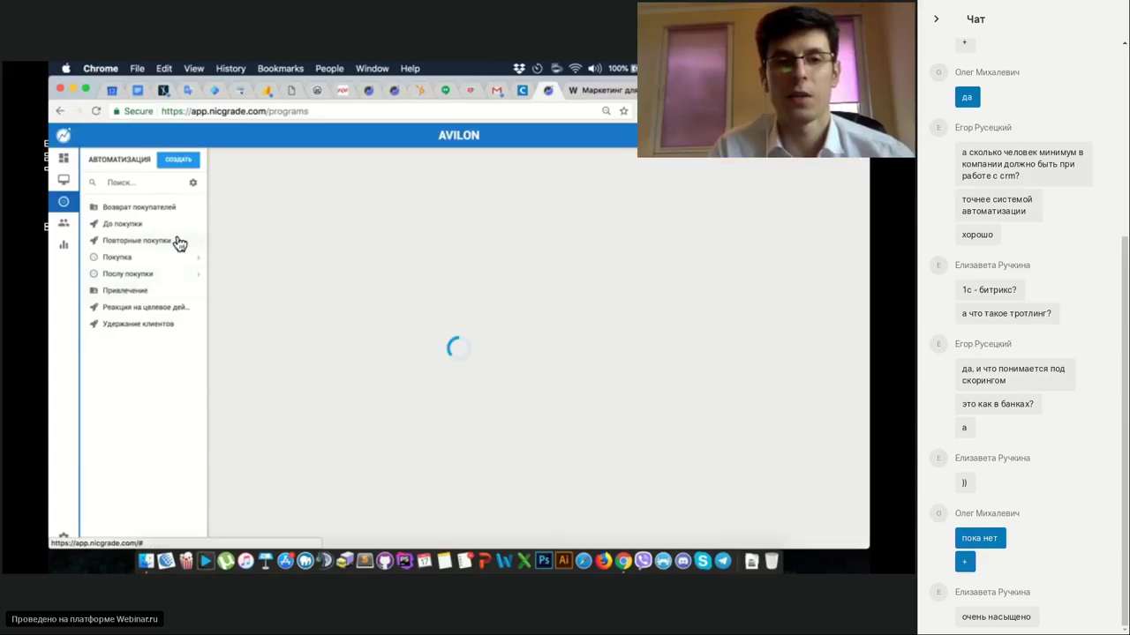
Detach the All Leads segment from the Повторные покупки campaign.
click(357, 210)
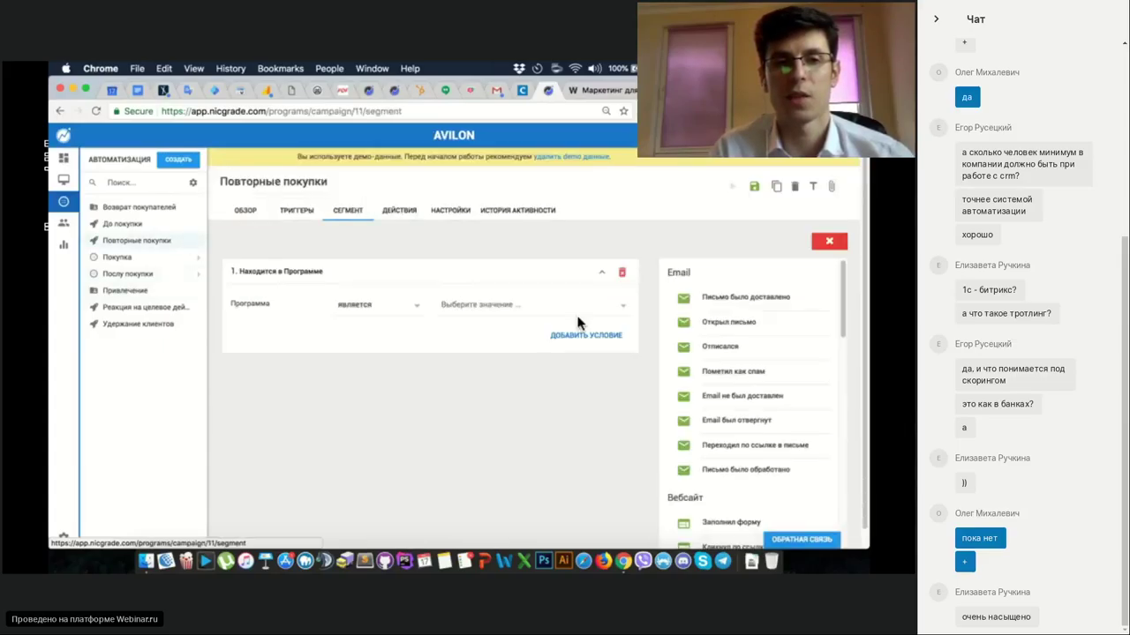
click(829, 241)
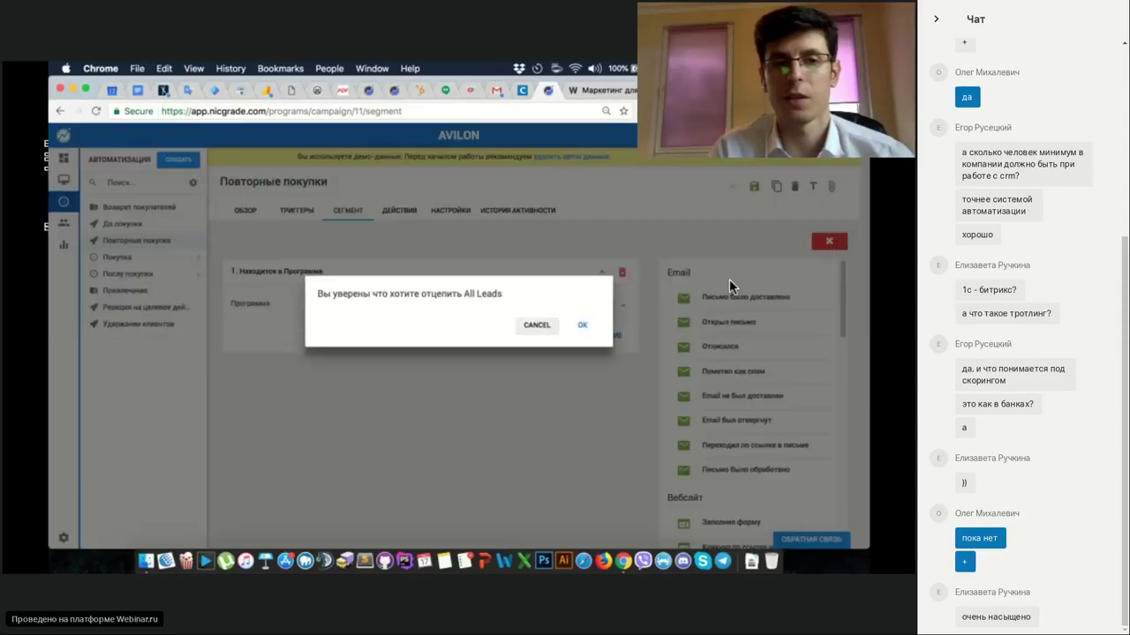
click(583, 330)
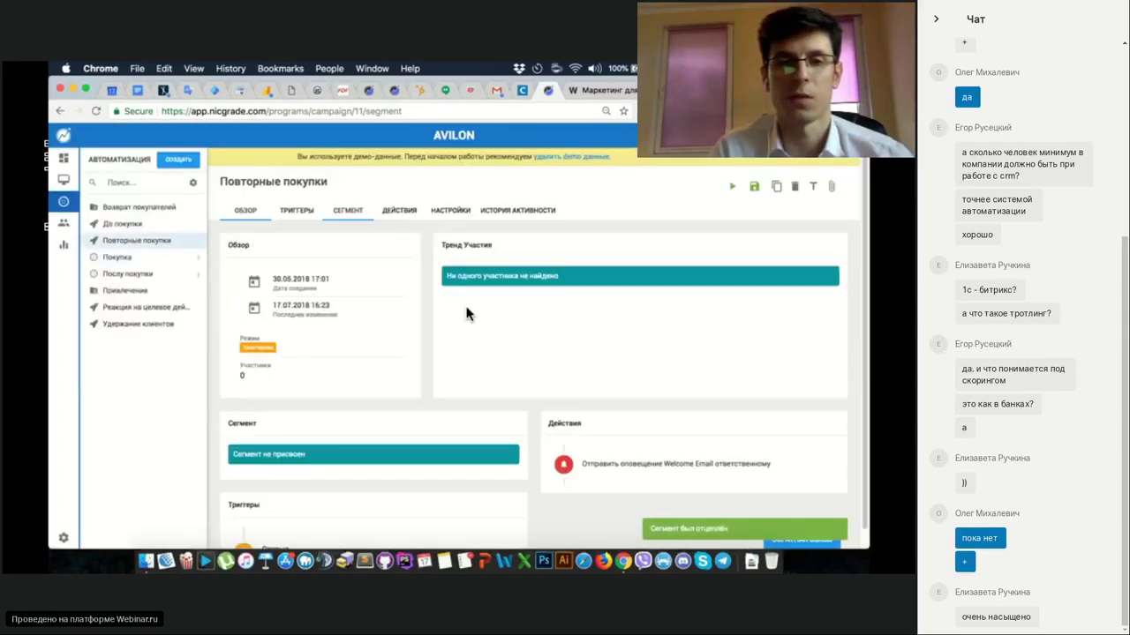
click(388, 212)
click(357, 215)
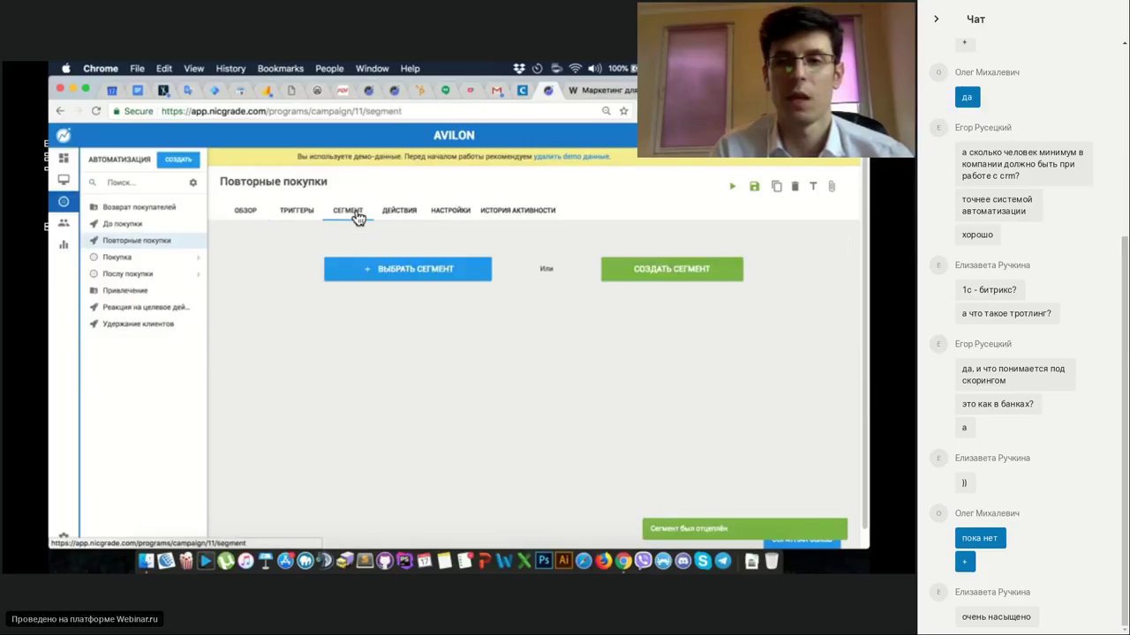
Try creating and choosing a segment for the campaign, cancelling both without changes.
click(633, 278)
click(539, 337)
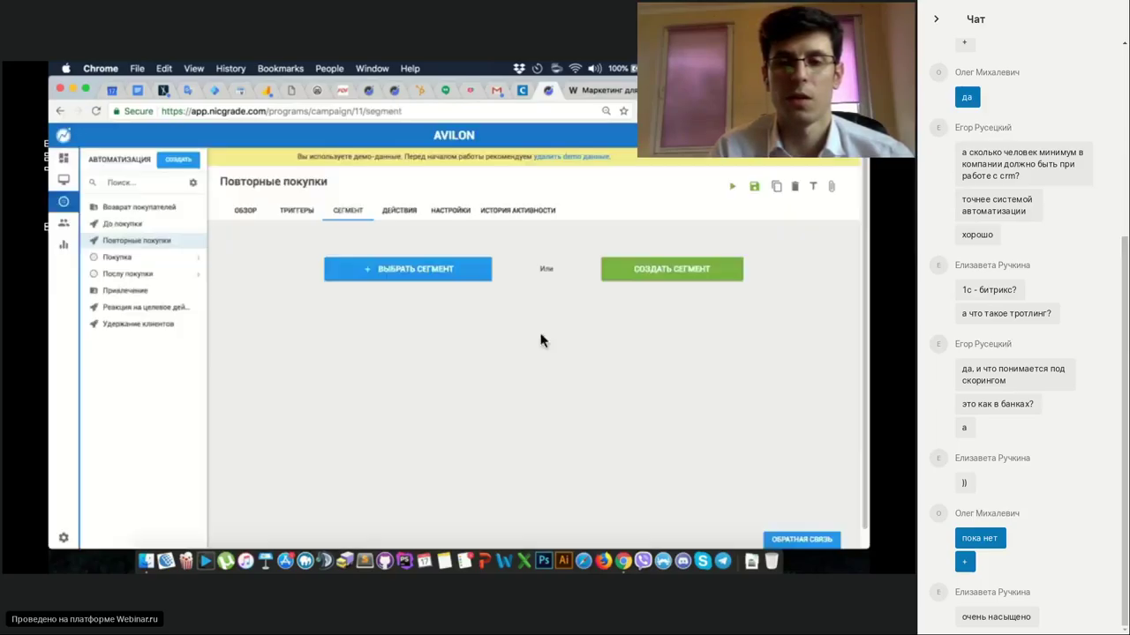
click(413, 268)
click(441, 306)
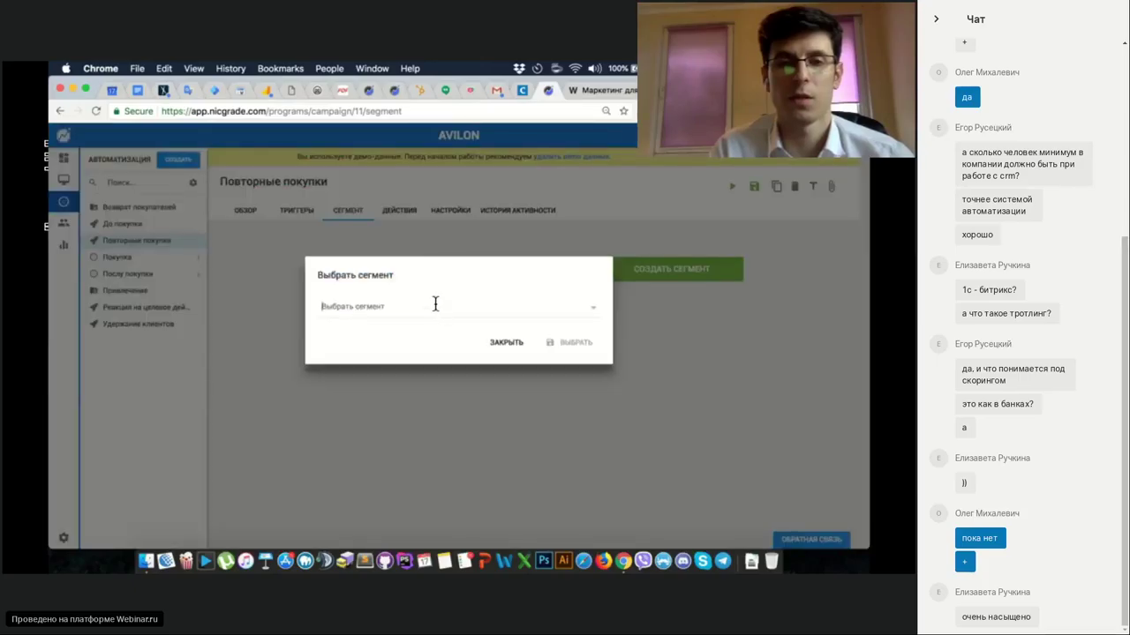
click(435, 304)
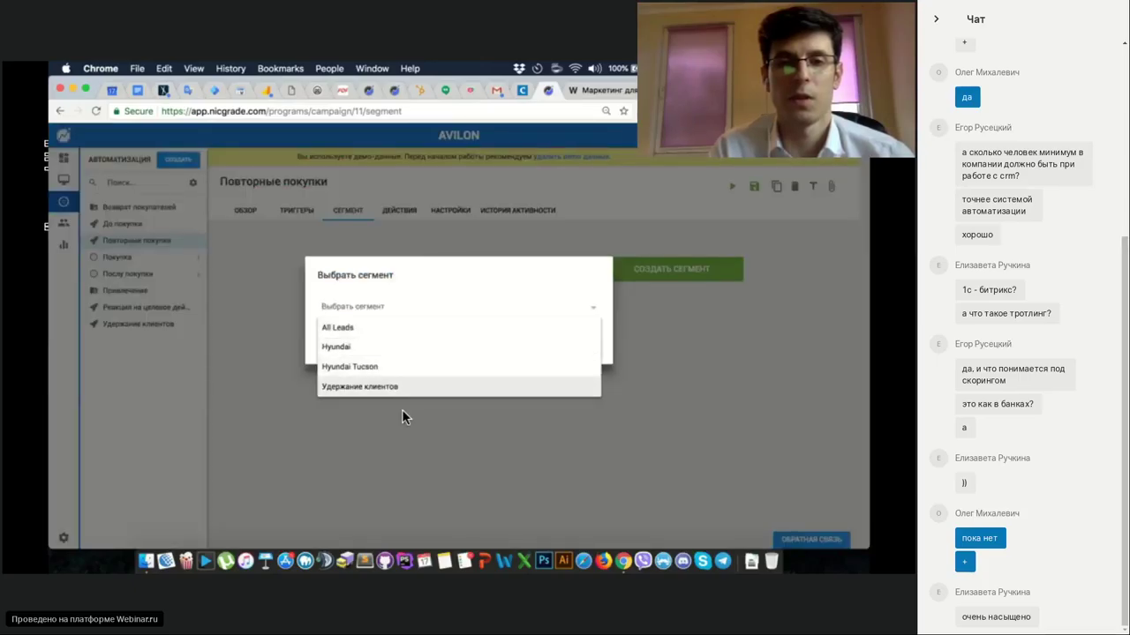
click(402, 411)
Open the Imported Leads list in the lead database, holding 50 leads.
click(124, 238)
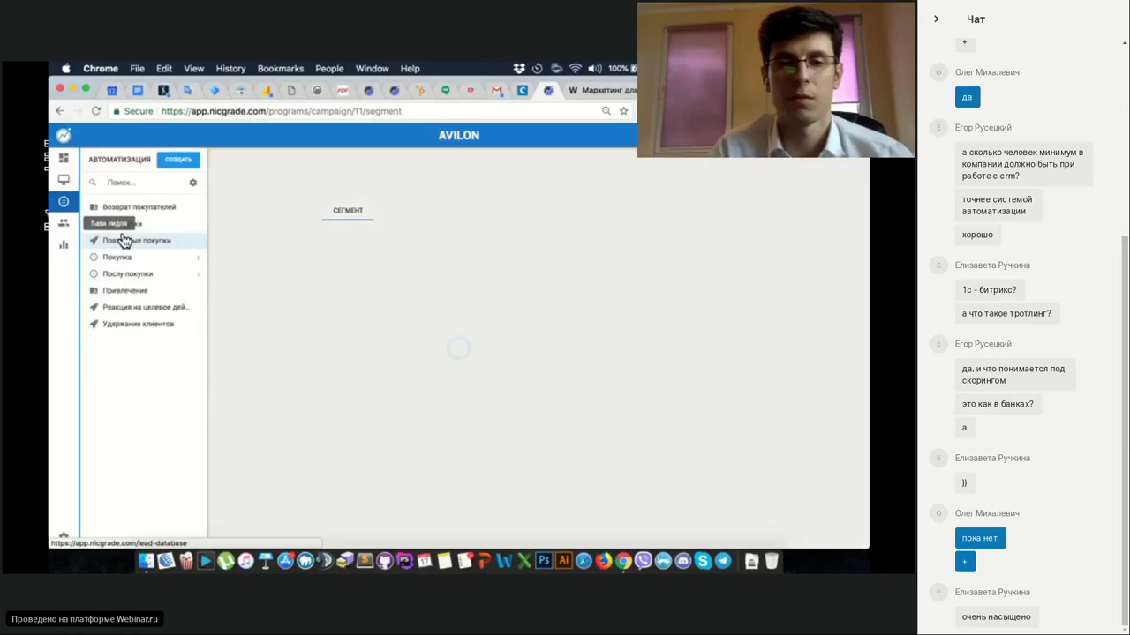
click(200, 225)
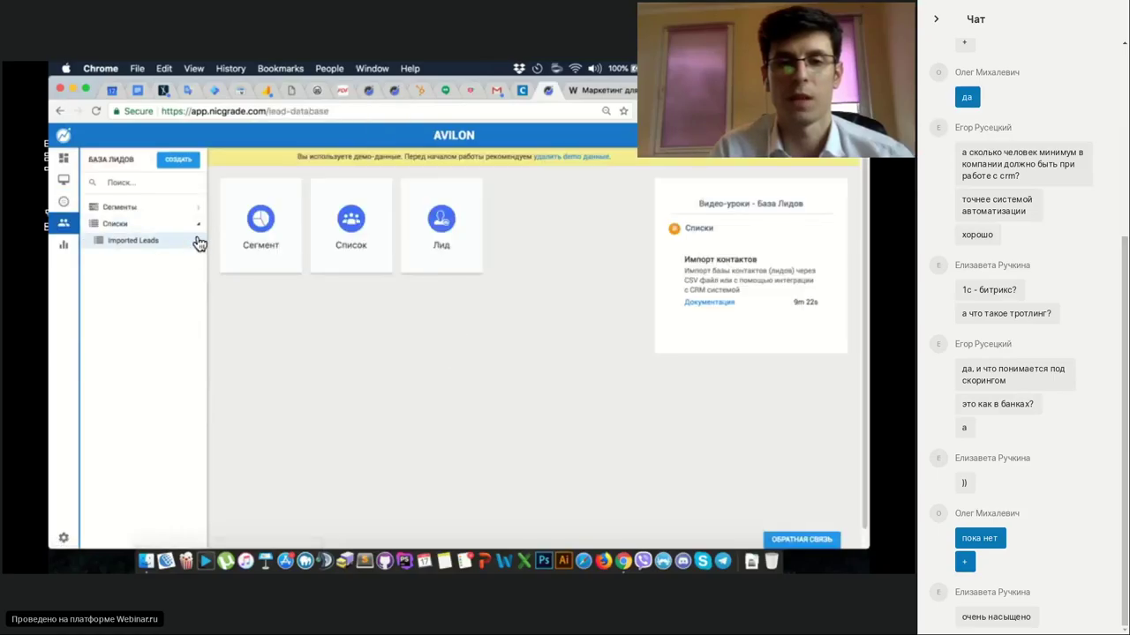
click(159, 242)
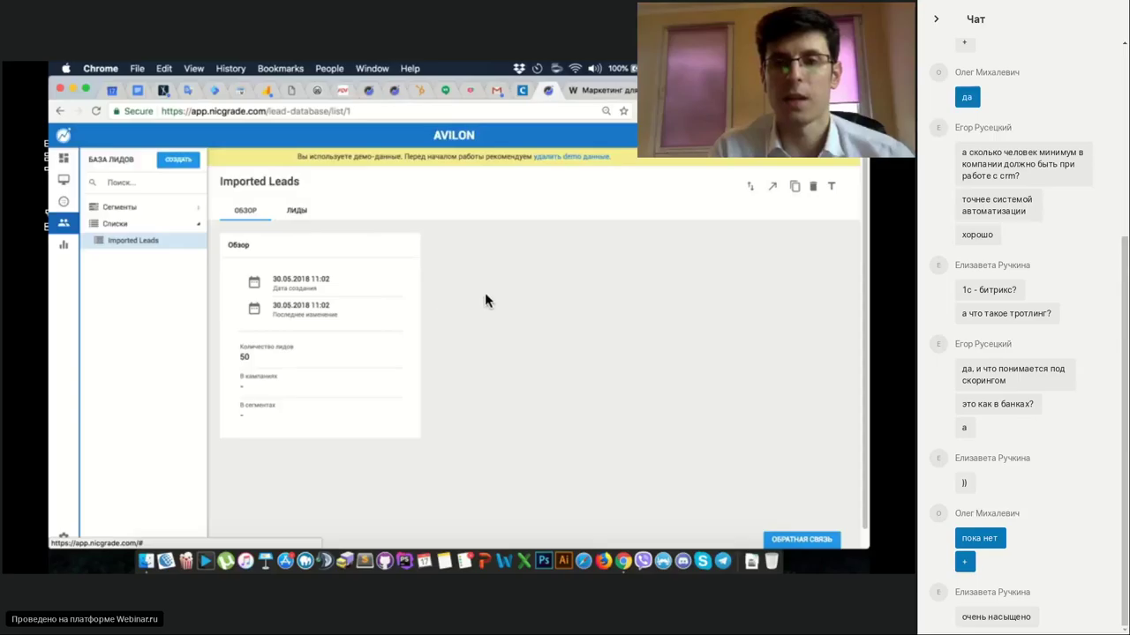
Go to the Аналитика section listing reports like Активность на сайте and Воронка.
click(64, 244)
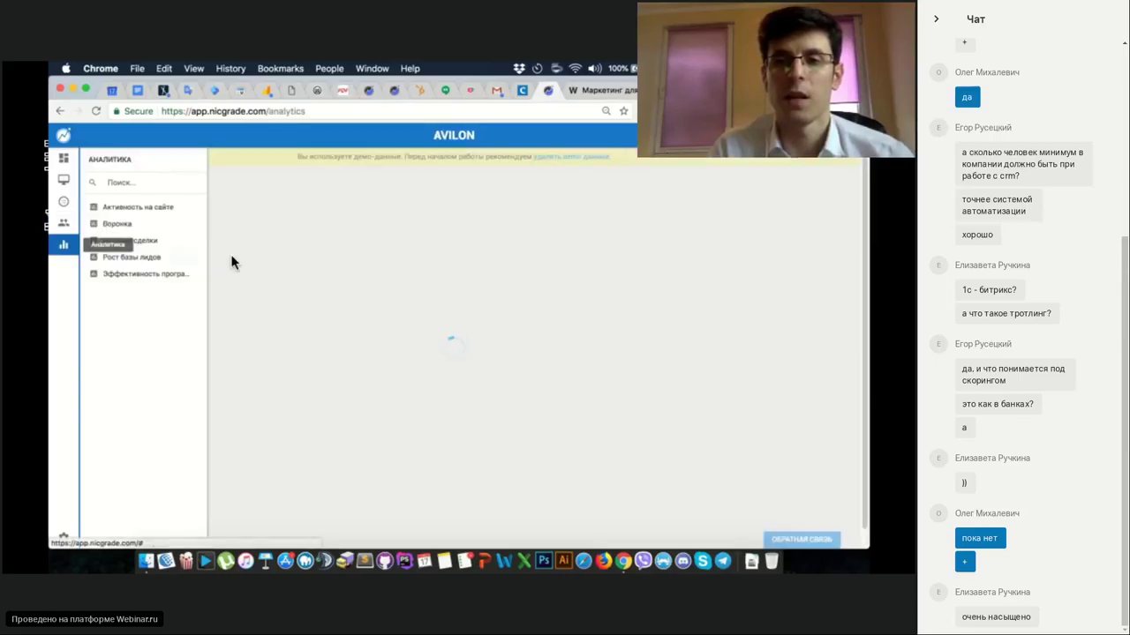
Open Активность на сайте and toggle between table and bar chart views, checking period choices.
click(161, 210)
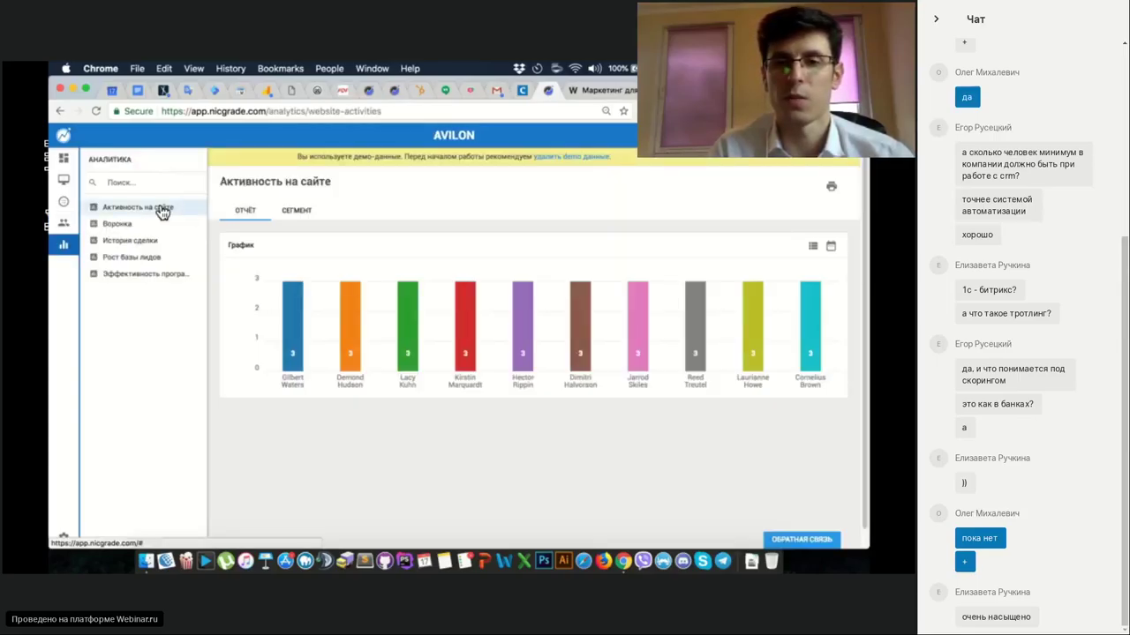
click(813, 248)
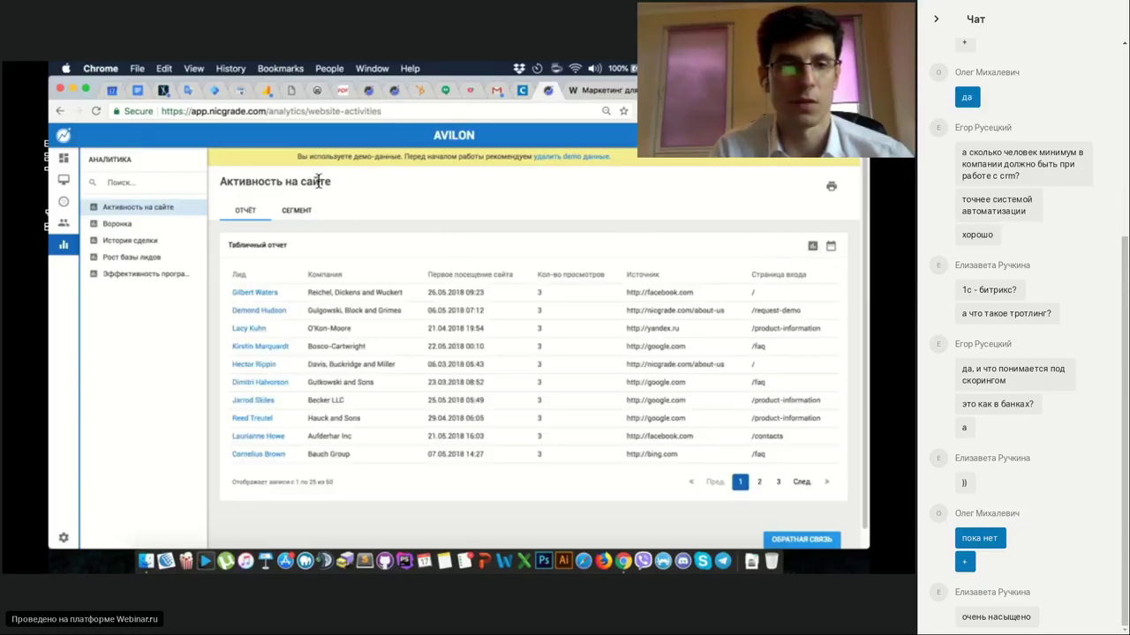
click(295, 212)
click(245, 212)
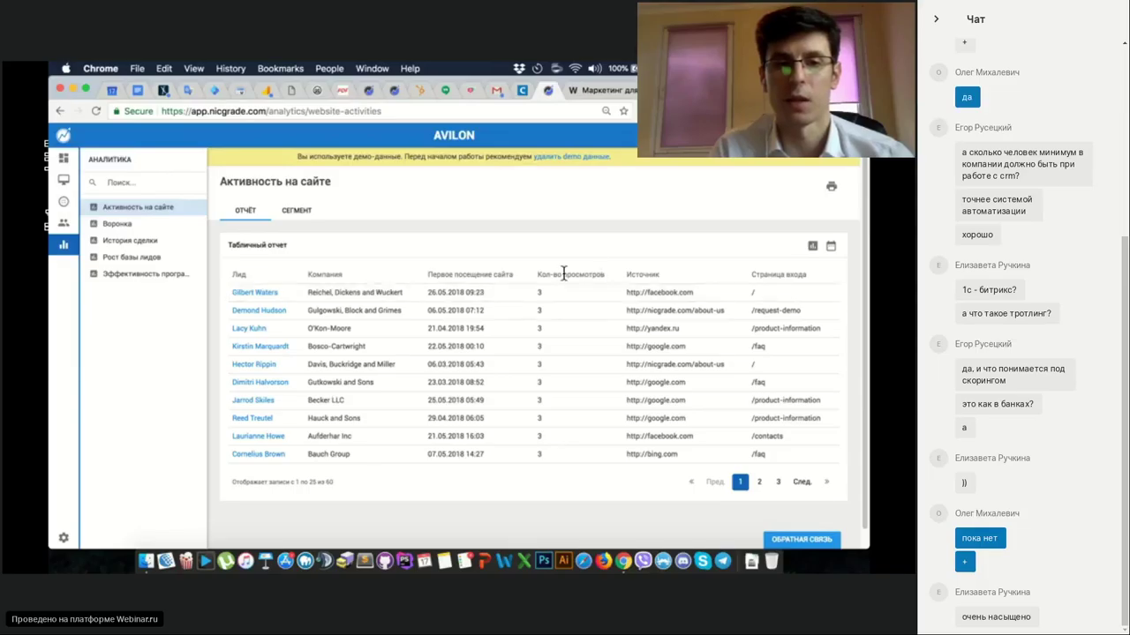
click(812, 245)
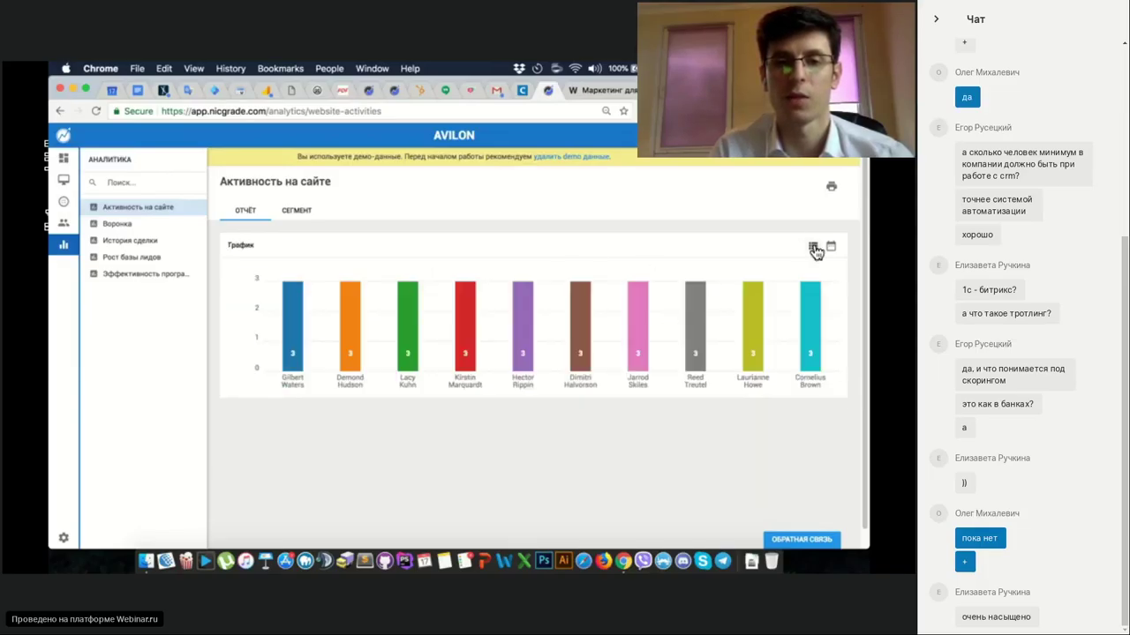
click(812, 247)
click(830, 246)
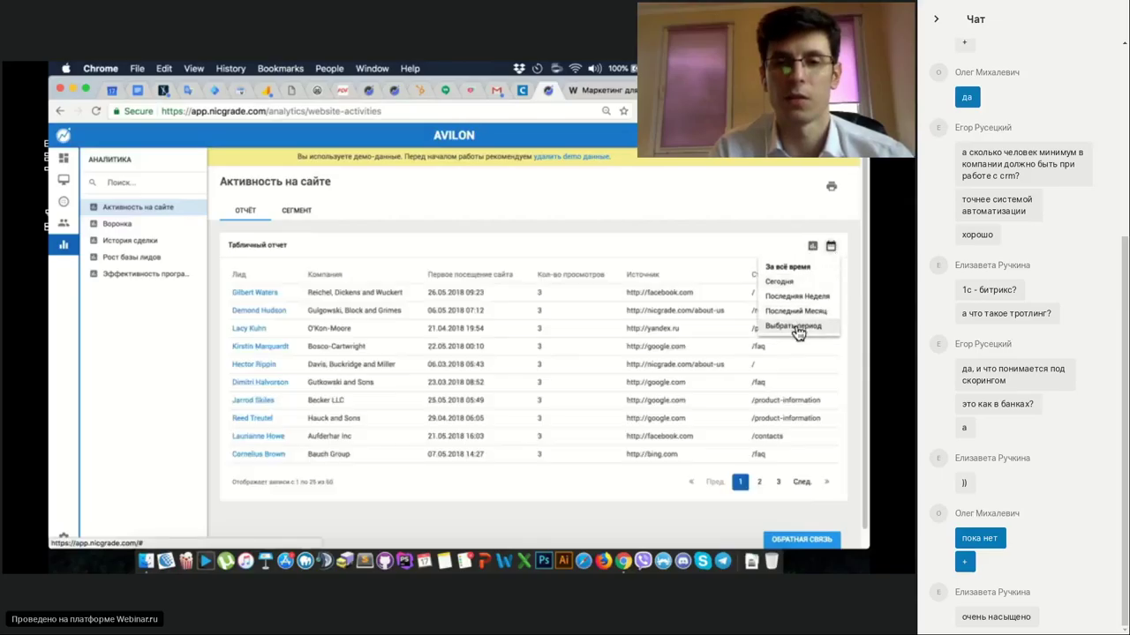
click(706, 228)
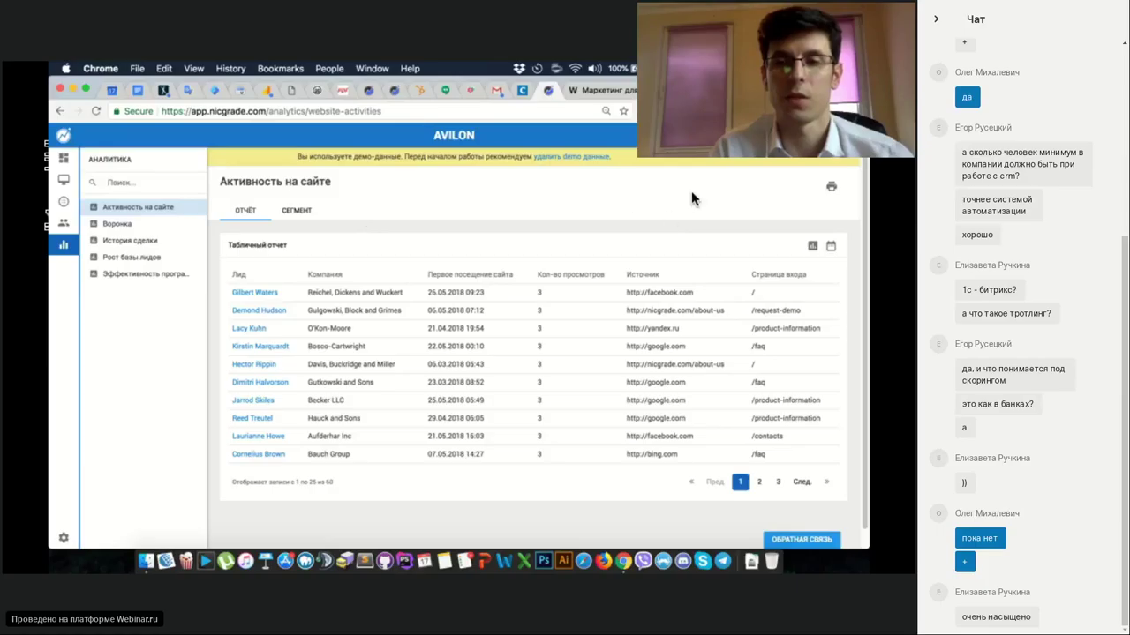
Switch between the segment filter builder and the table report, ending on the 50-lead table.
click(298, 210)
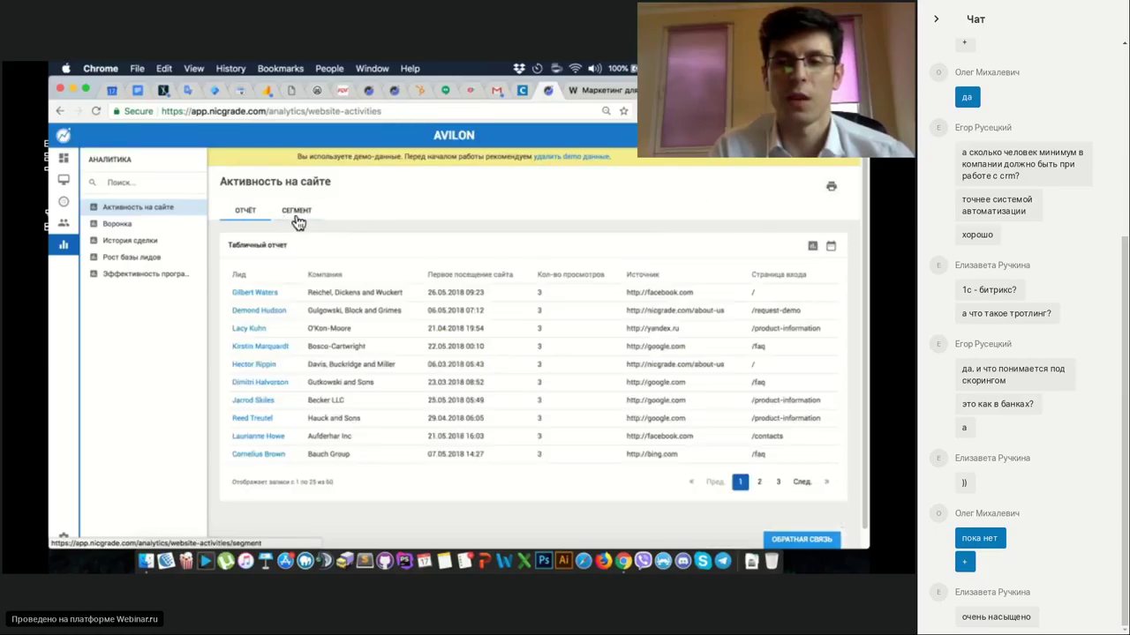
click(295, 217)
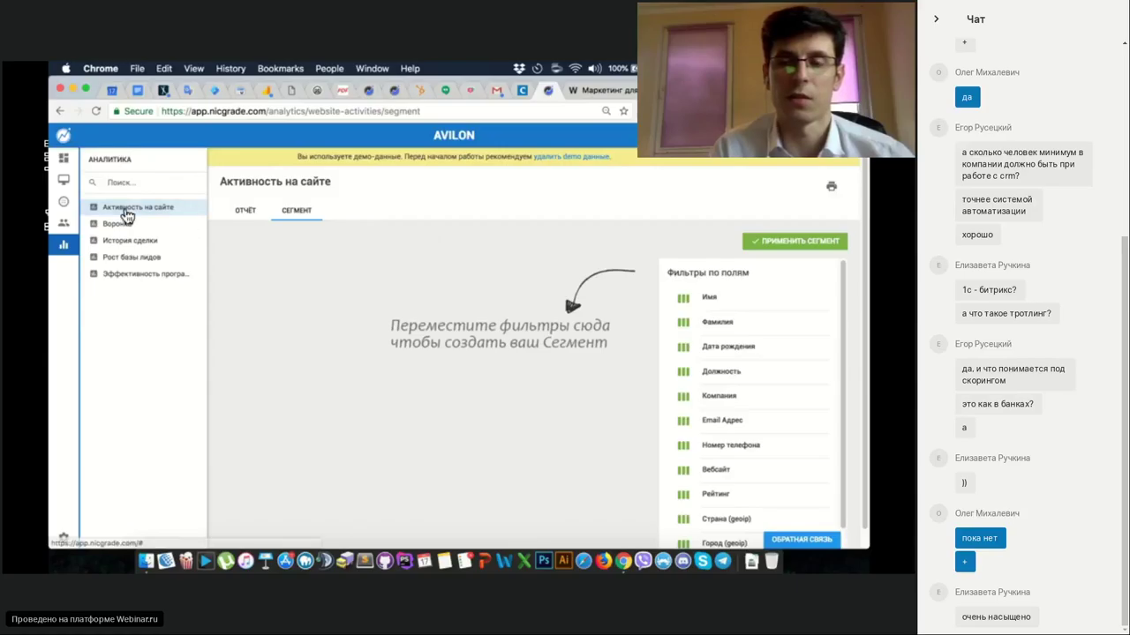
click(245, 213)
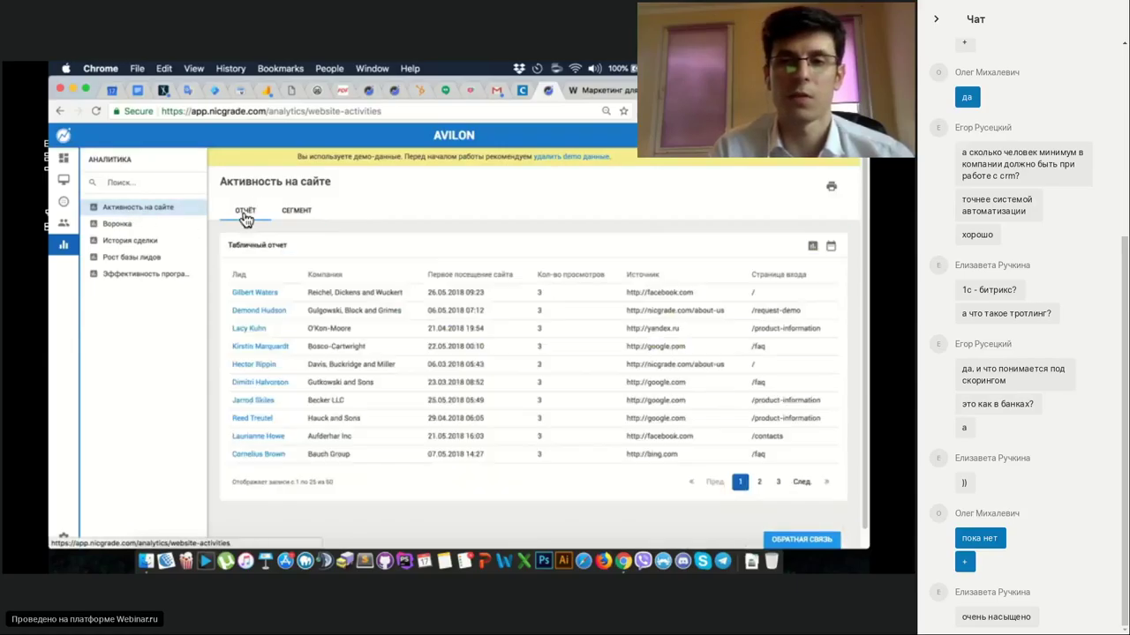
click(297, 215)
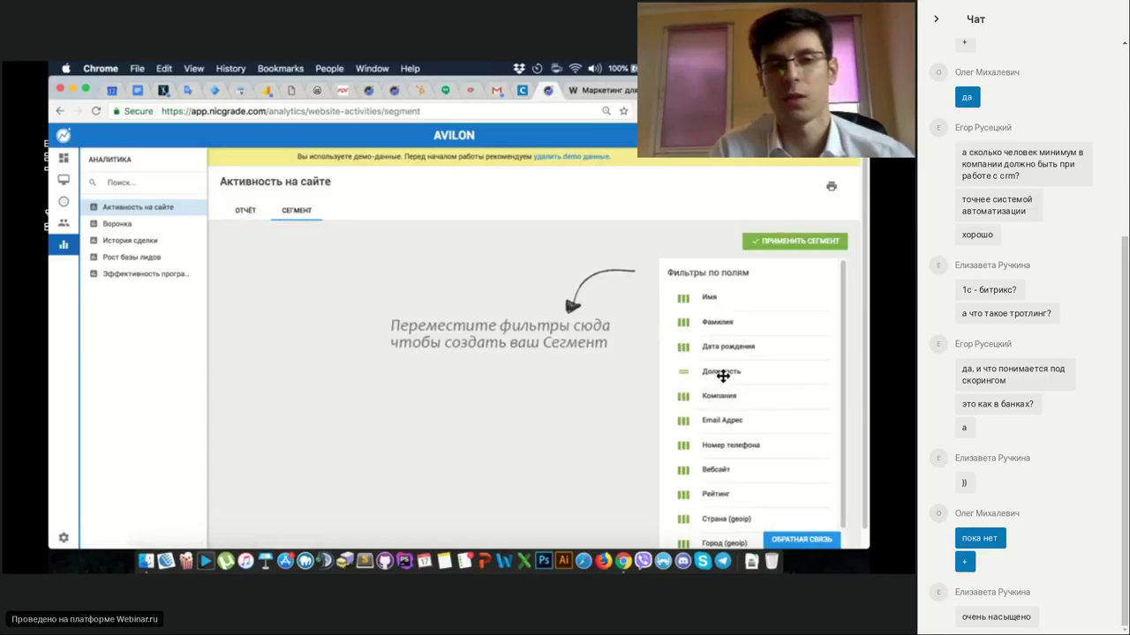
scroll(723, 377, up, 2)
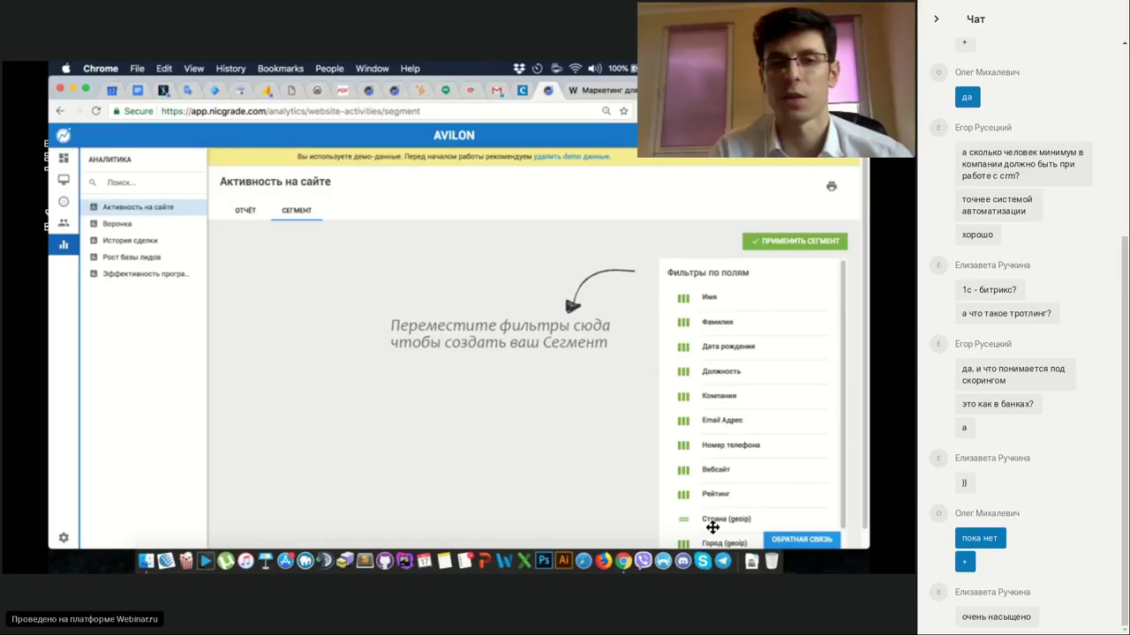
click(245, 210)
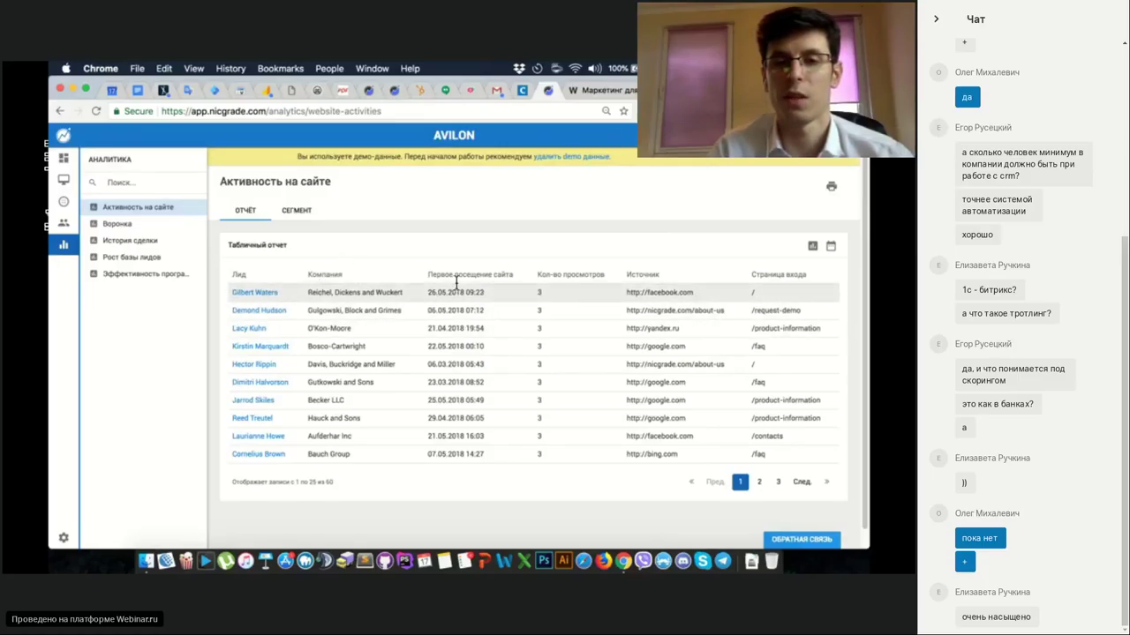
click(292, 212)
click(247, 212)
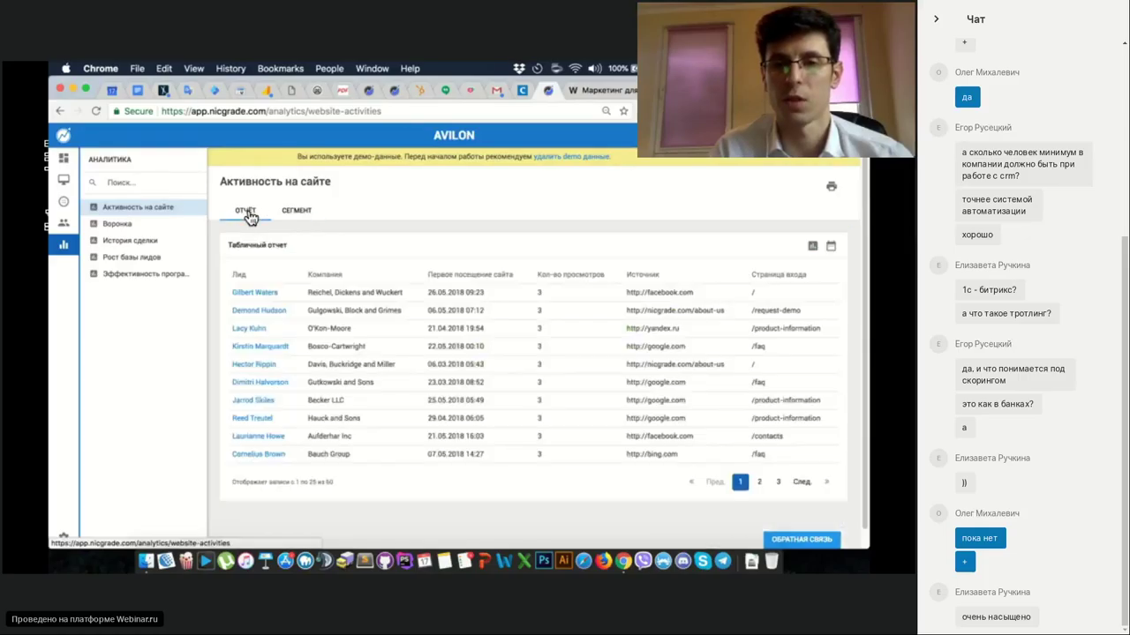
Look over the Воронка funnel chart and its segment builder, then switch to История сделки.
click(141, 224)
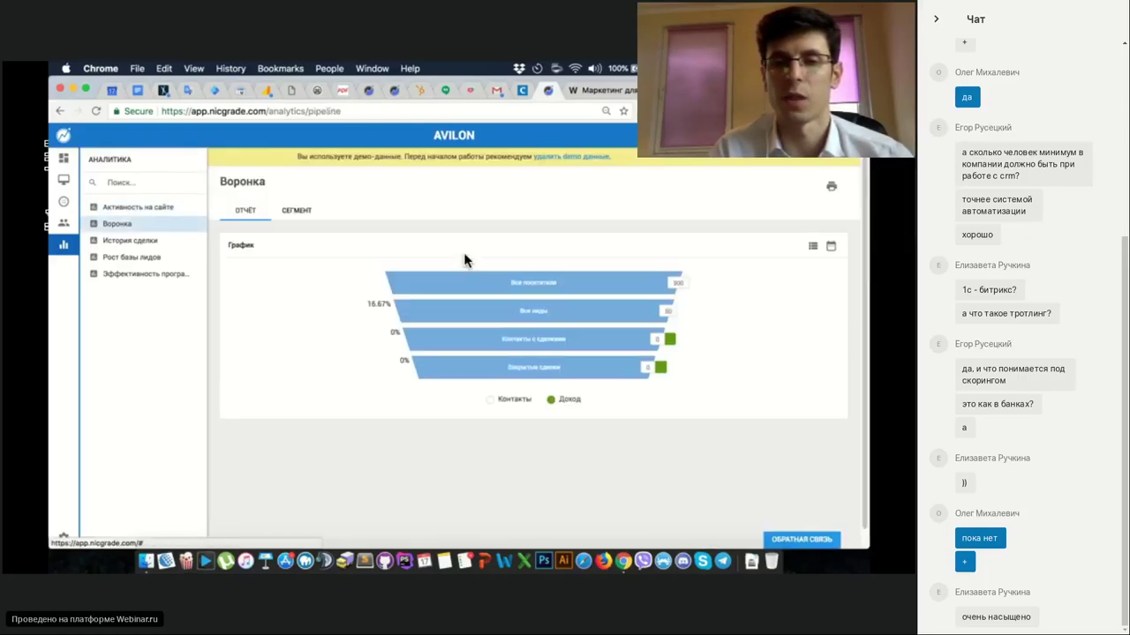
click(293, 217)
scroll(706, 353, down, 1)
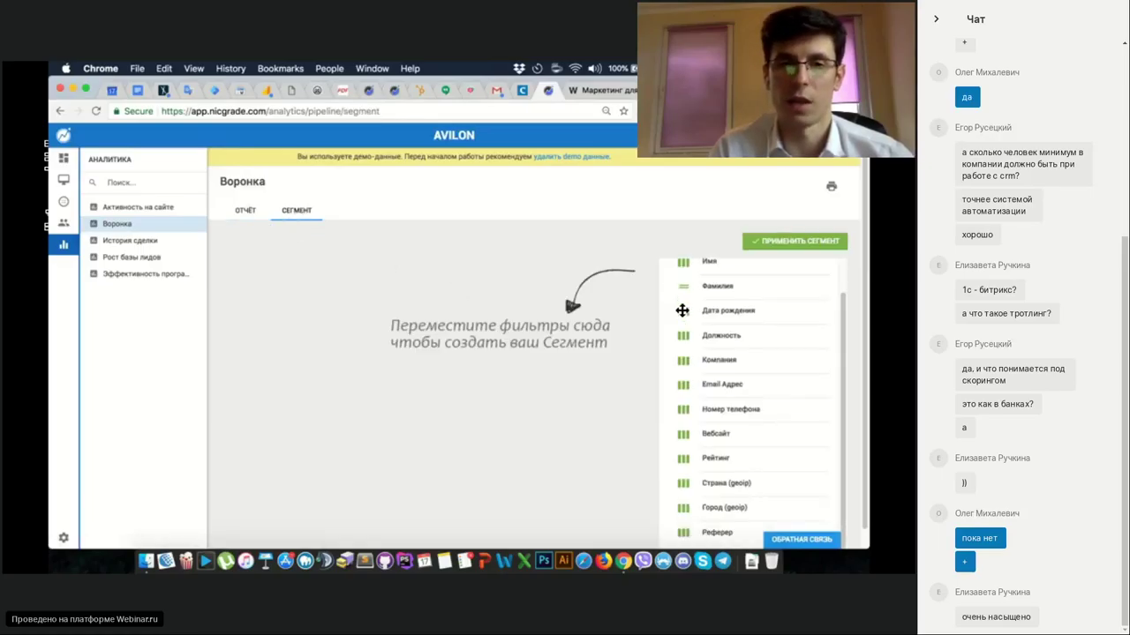
scroll(675, 303, up, 1)
click(256, 214)
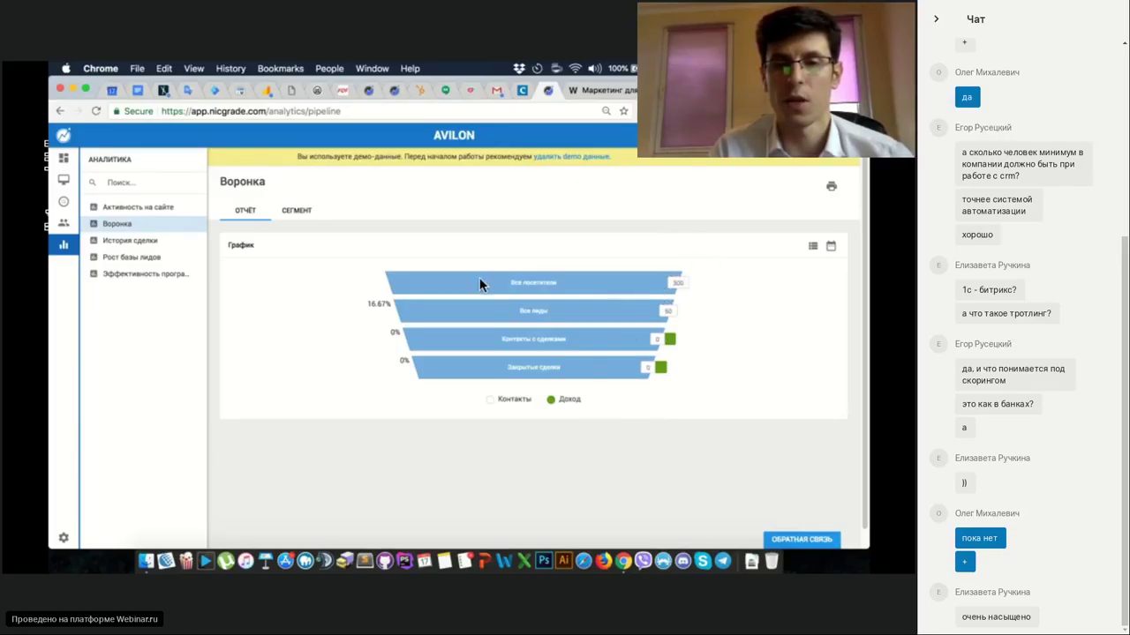
click(152, 245)
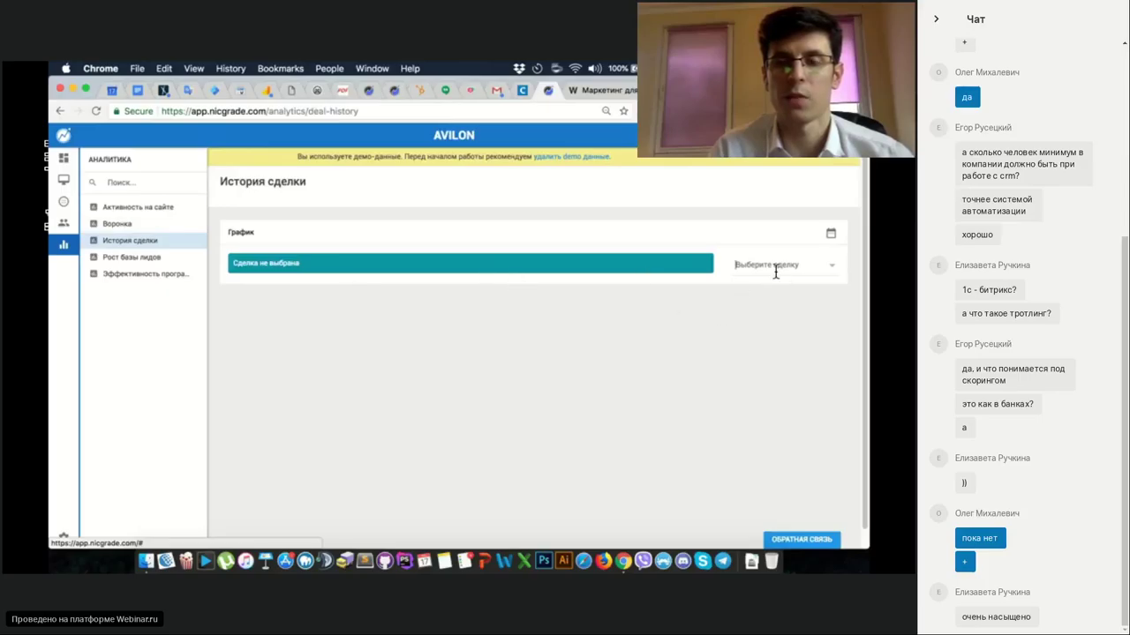
Start choosing a deal on История сделки, glancing briefly at Рост базы лидов.
click(818, 270)
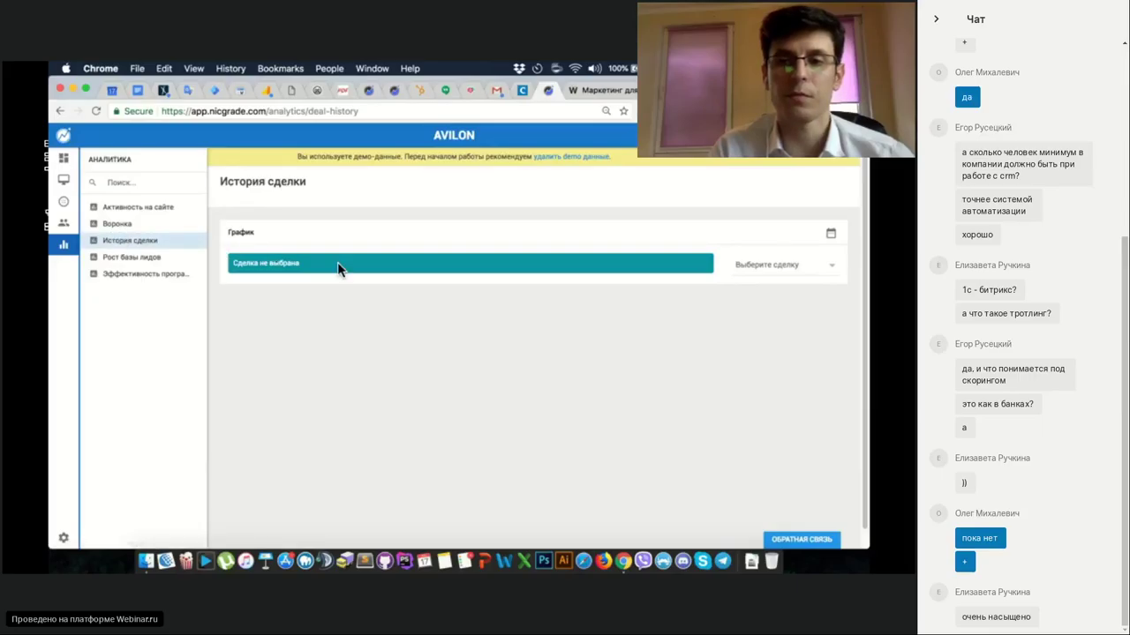
click(132, 258)
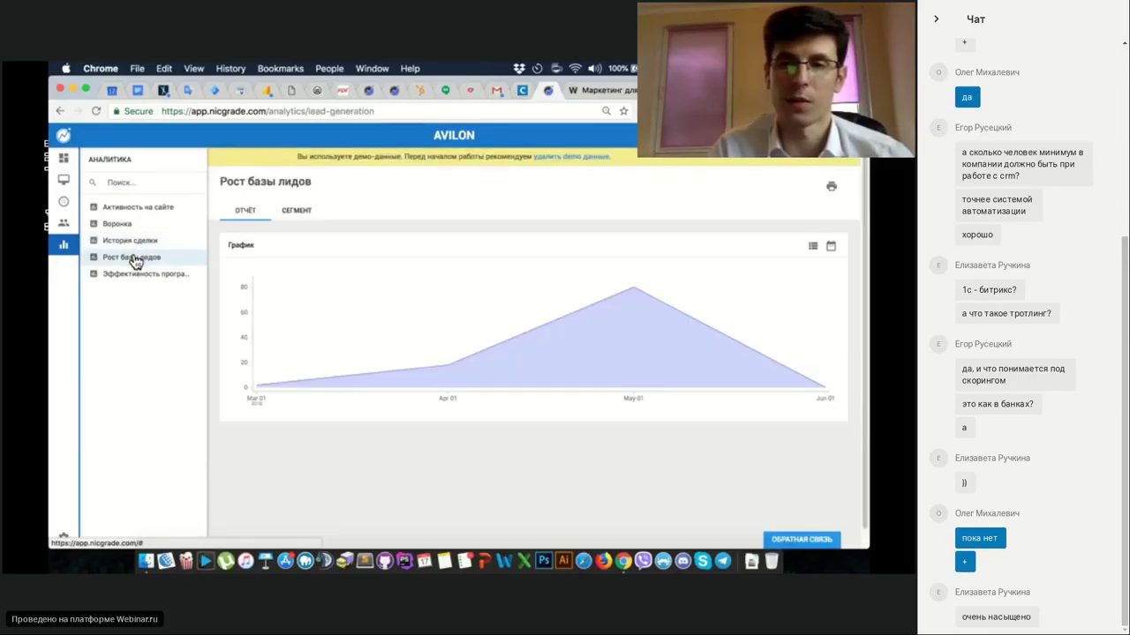
click(123, 242)
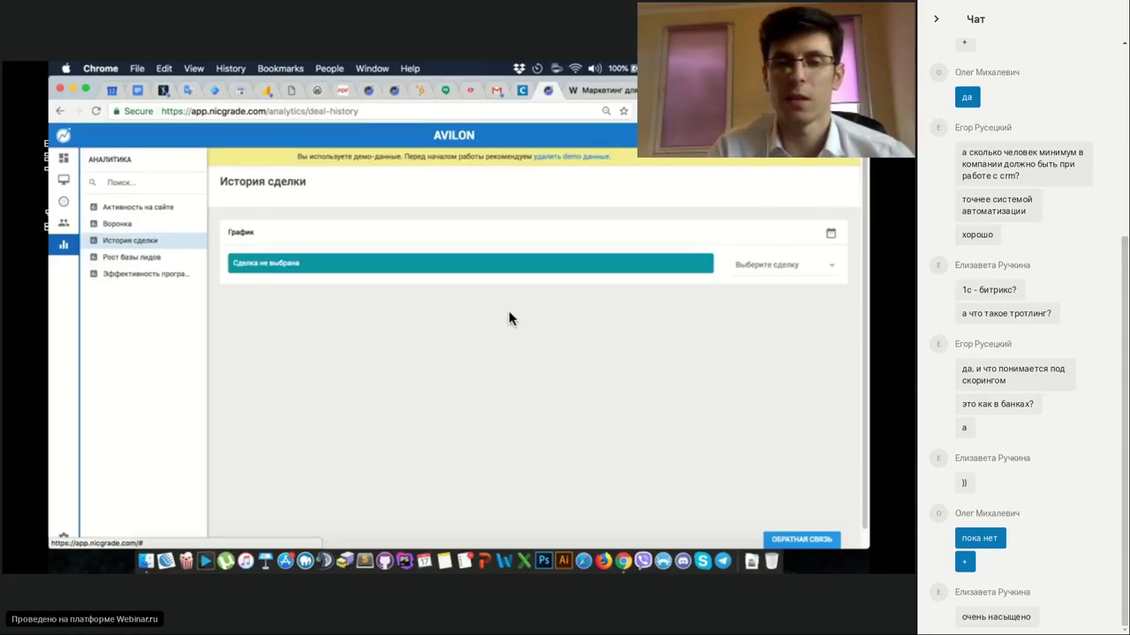
Review the Рост базы лидов chart and its segment builder, ending on Эффективность программ.
click(152, 259)
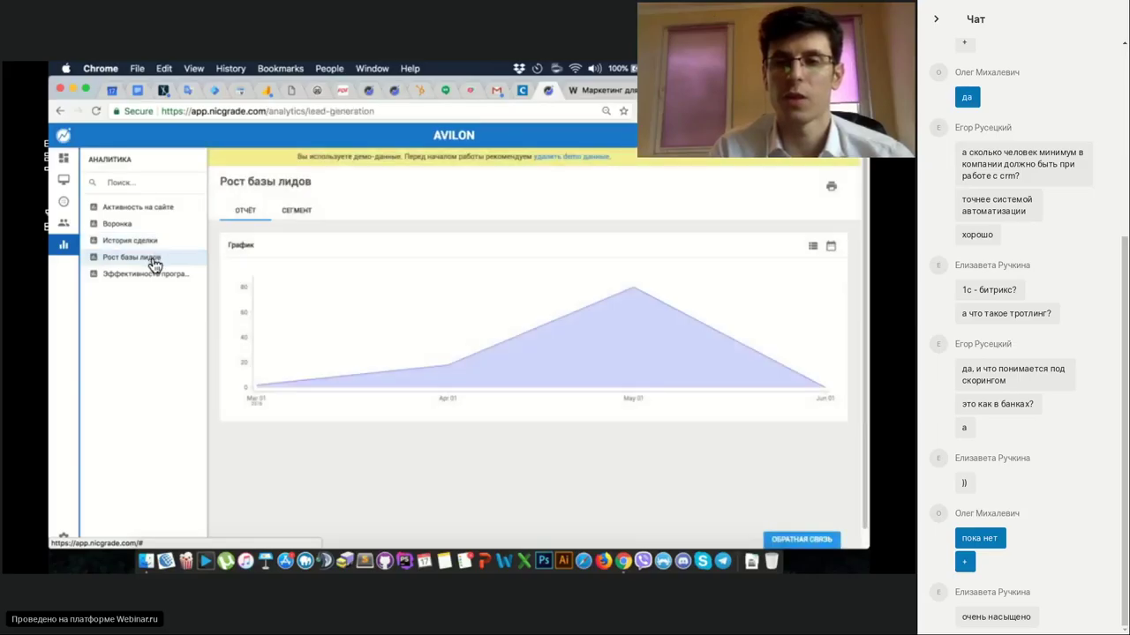
click(295, 212)
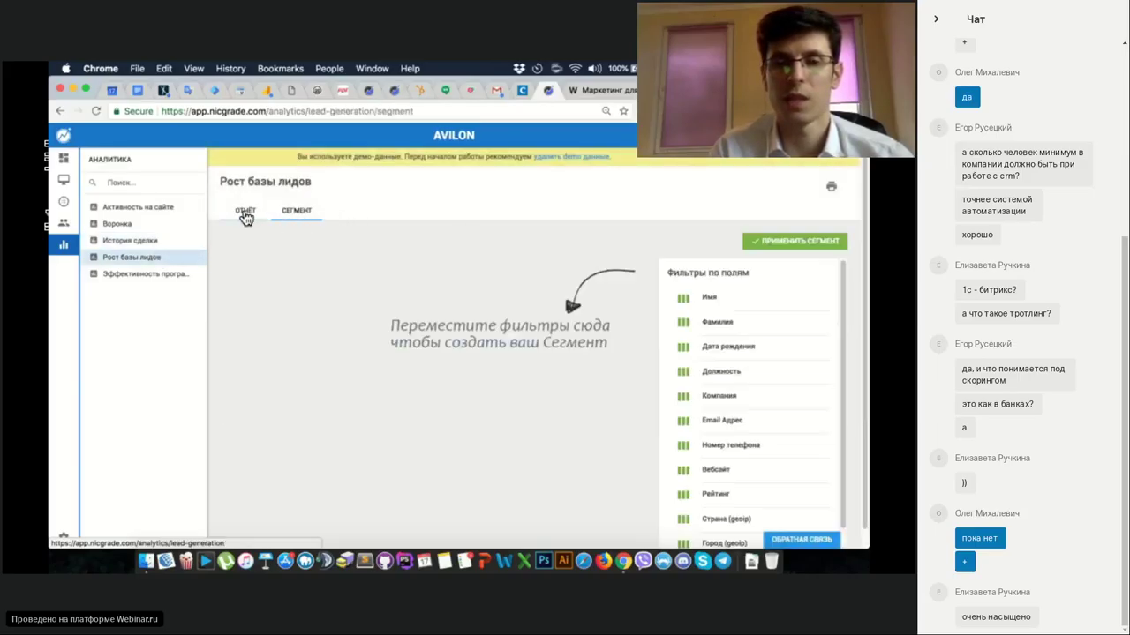
click(245, 212)
mouse_move(557, 308)
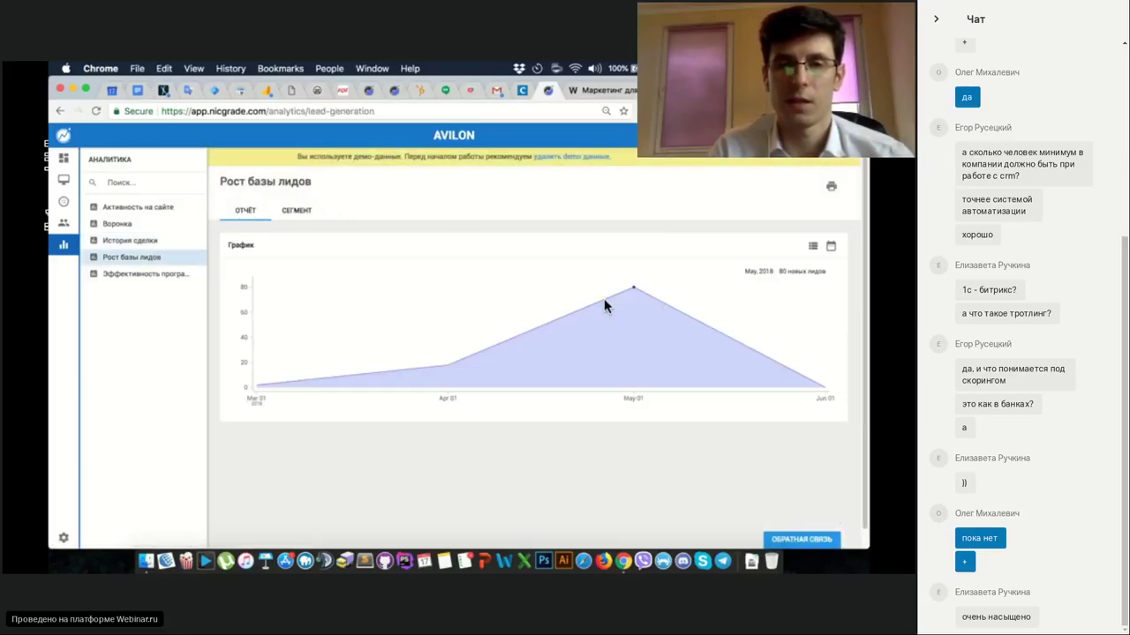
click(294, 211)
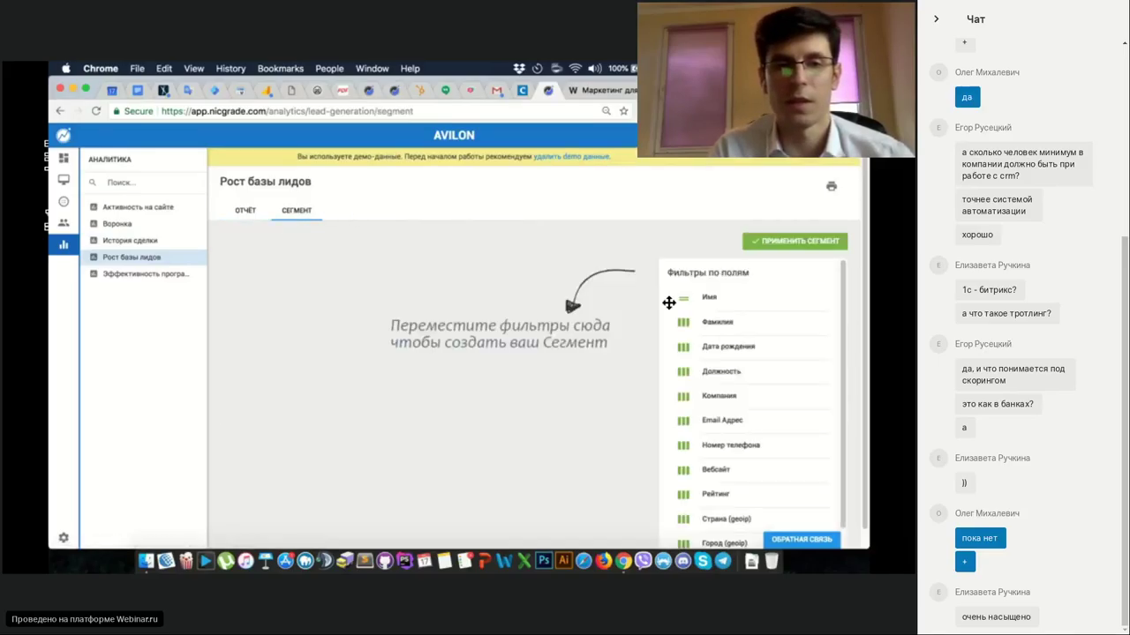
scroll(671, 300, down, 1)
scroll(724, 308, up, 1)
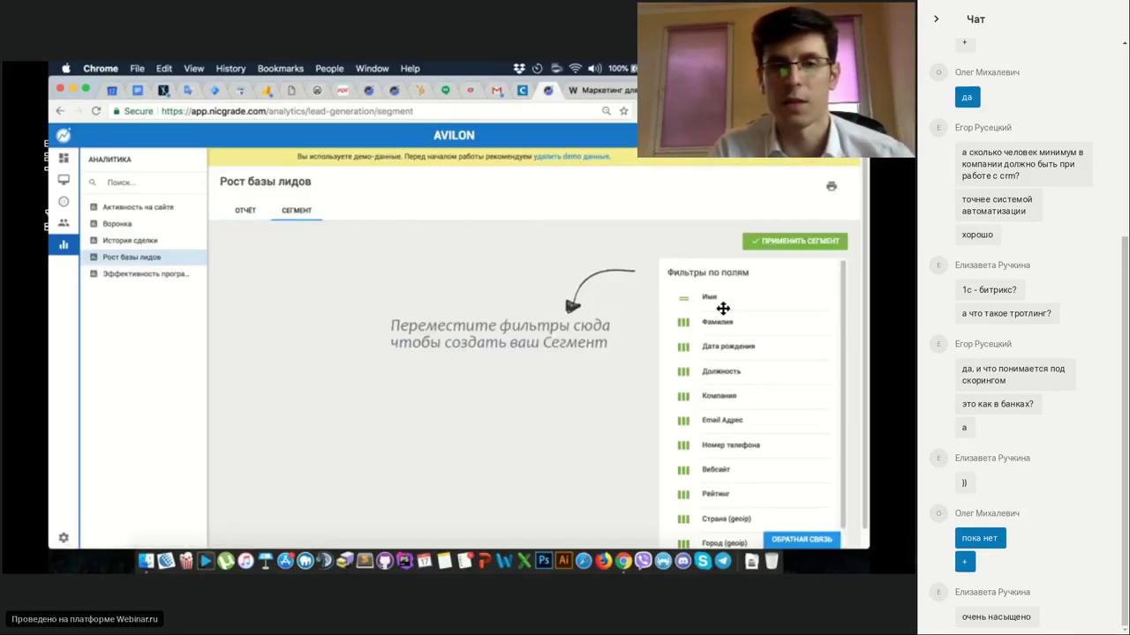
click(124, 273)
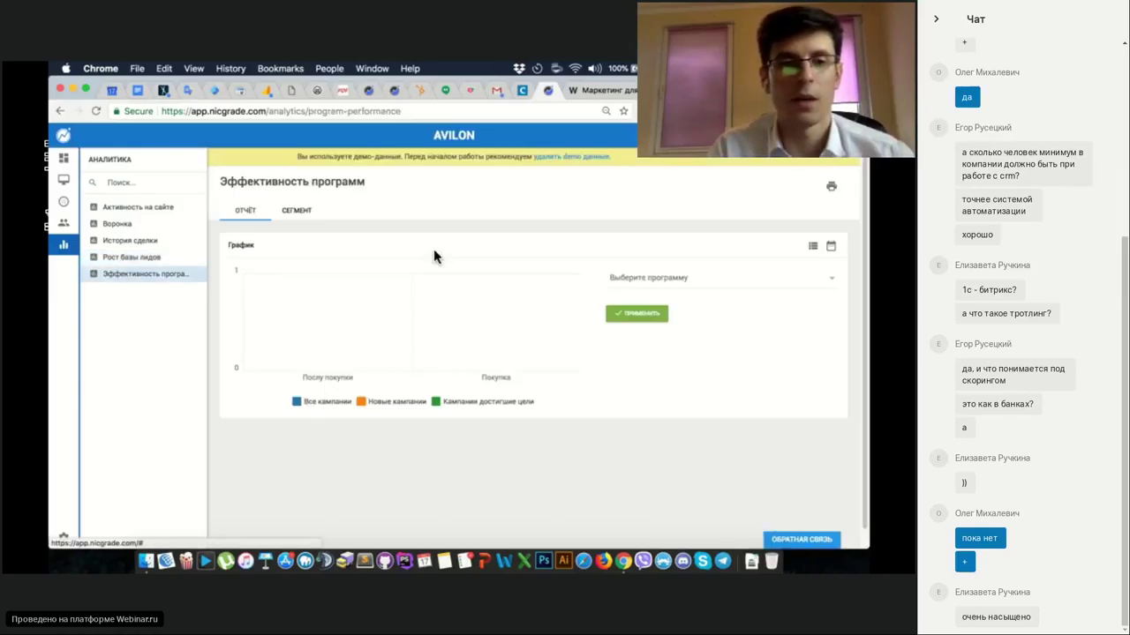
Chart the Послу покупки program, then add Покупка to chart both programs.
click(298, 213)
click(246, 212)
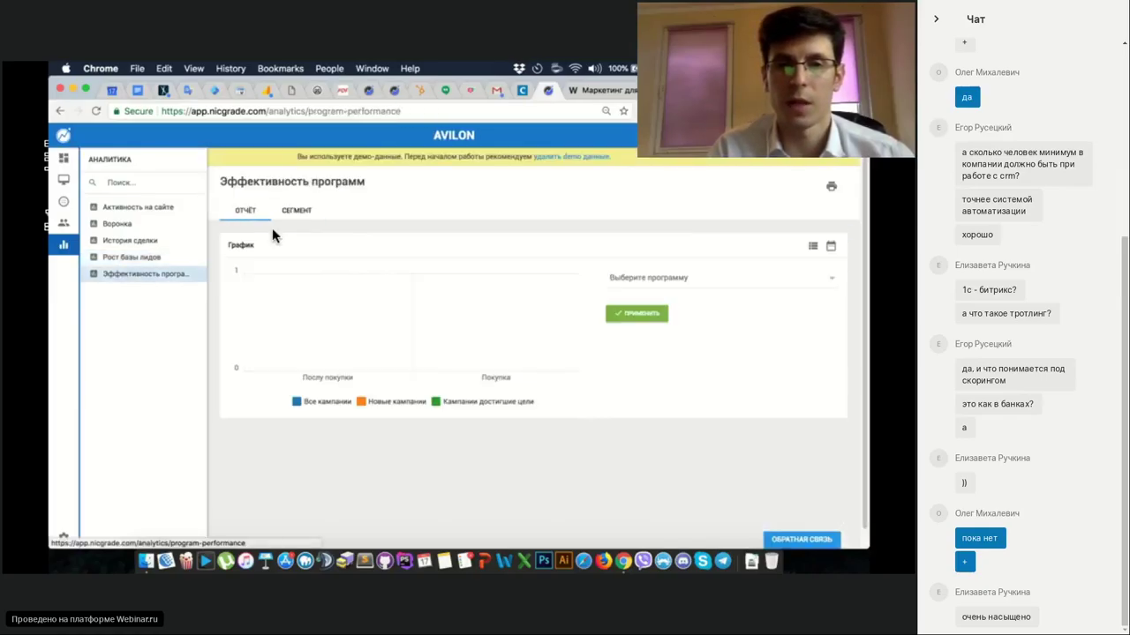
click(676, 279)
click(647, 319)
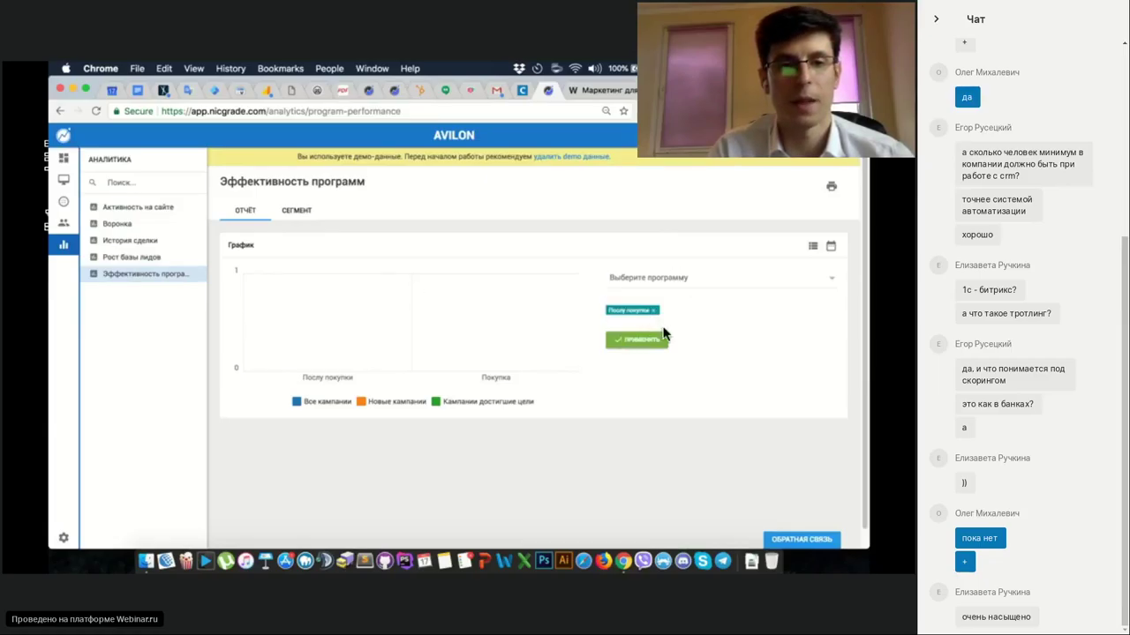
click(636, 349)
click(662, 281)
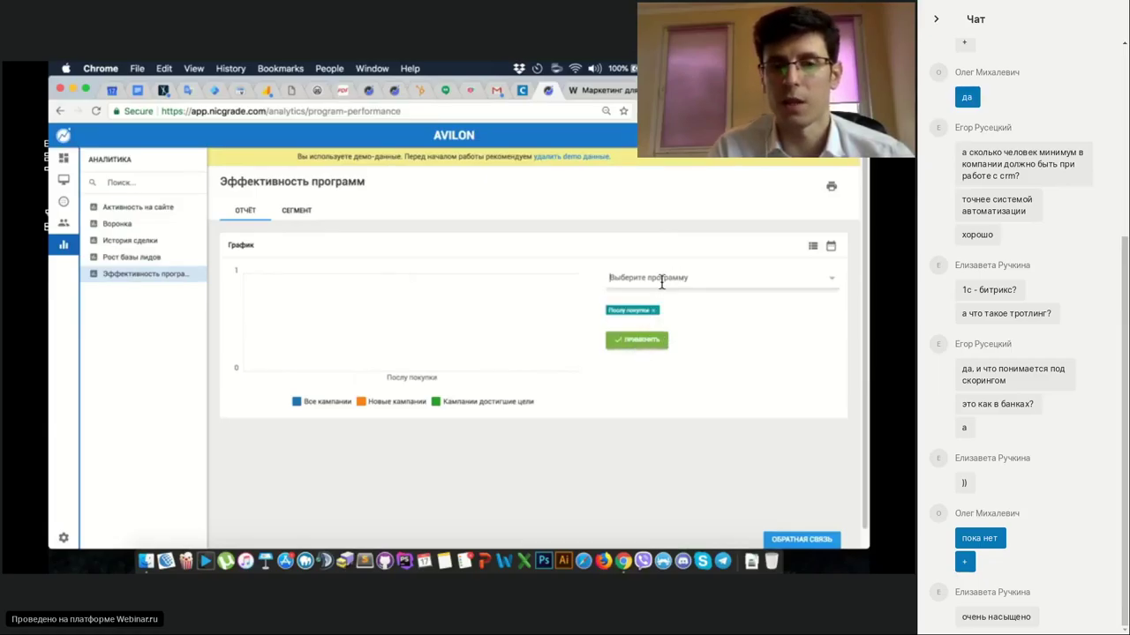
click(618, 300)
click(639, 351)
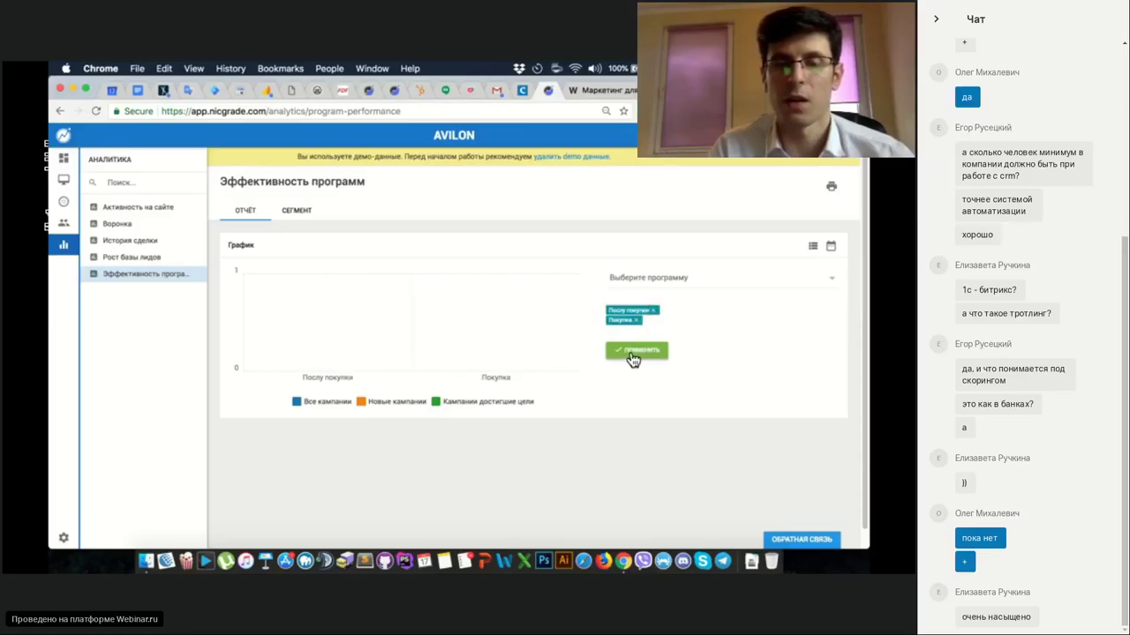
Chart Покупка alone, then both programs again, and return to the Webinar.ru tab.
click(654, 312)
click(638, 341)
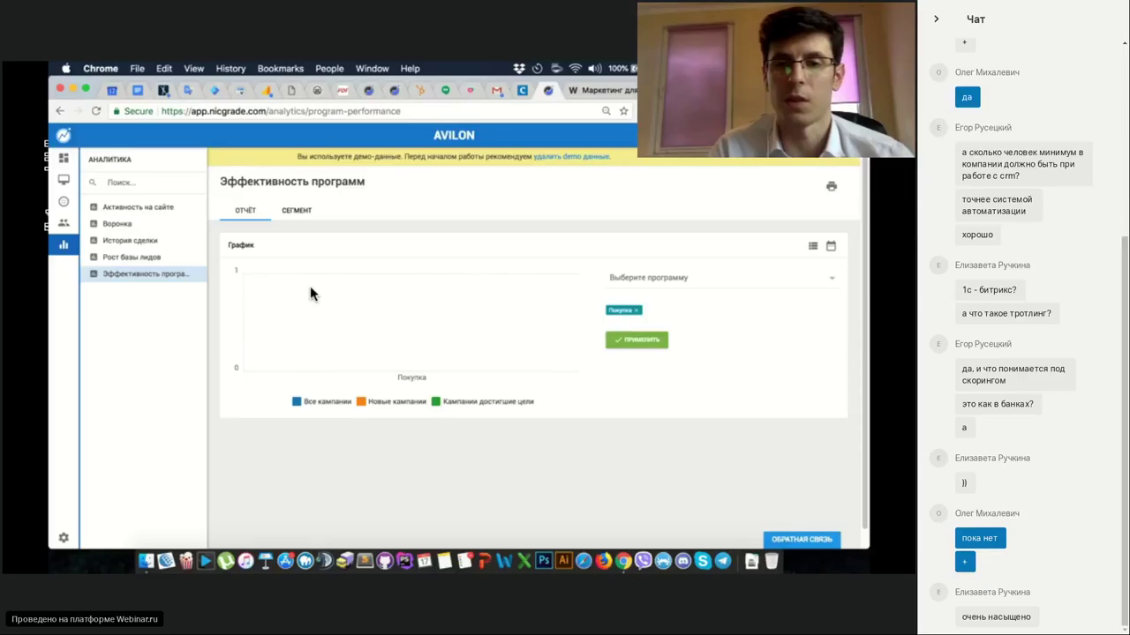
click(660, 278)
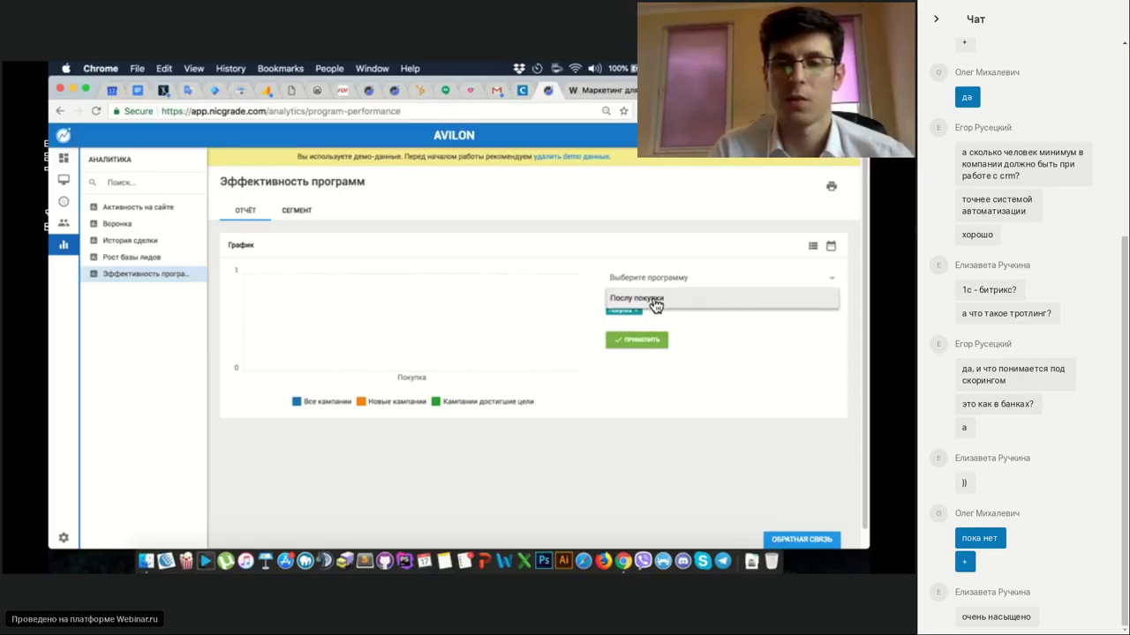
click(650, 301)
click(630, 353)
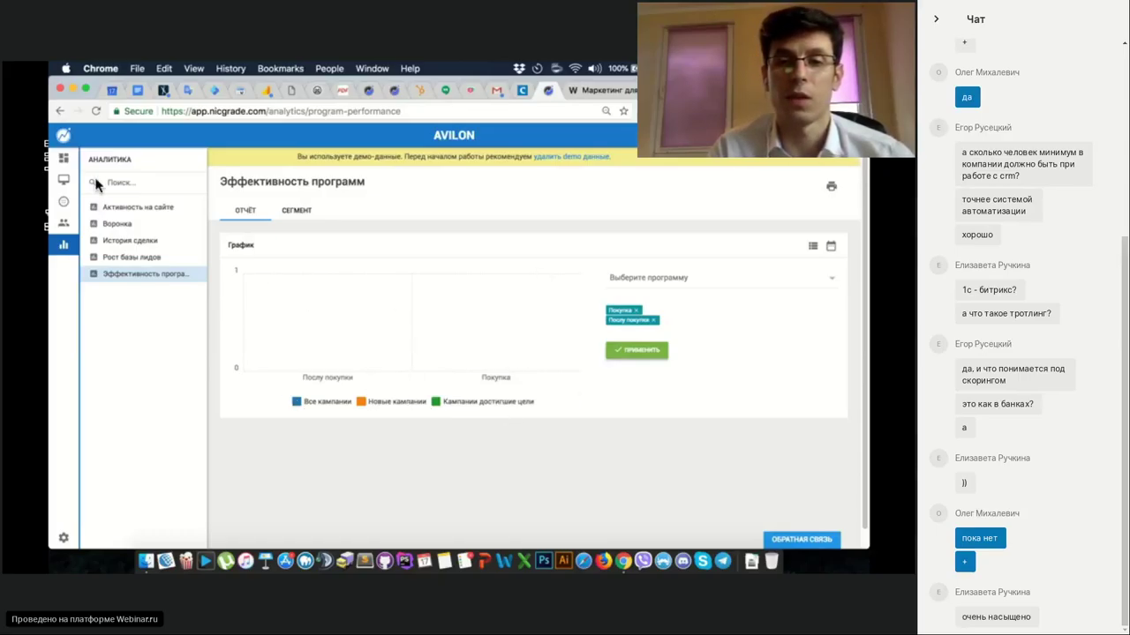
click(63, 157)
click(595, 85)
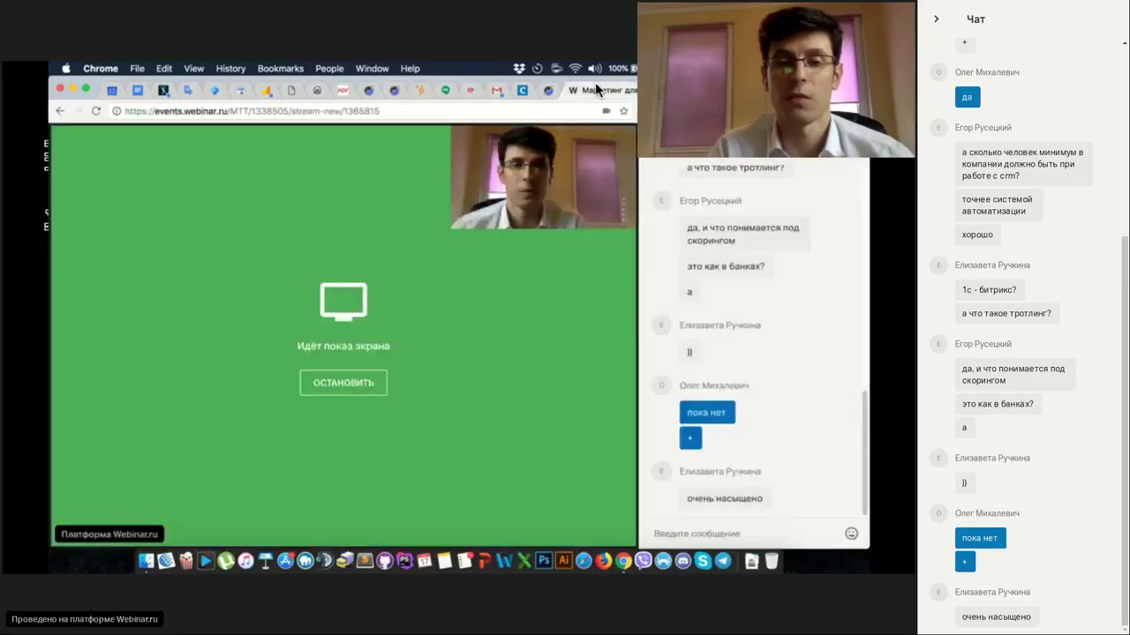